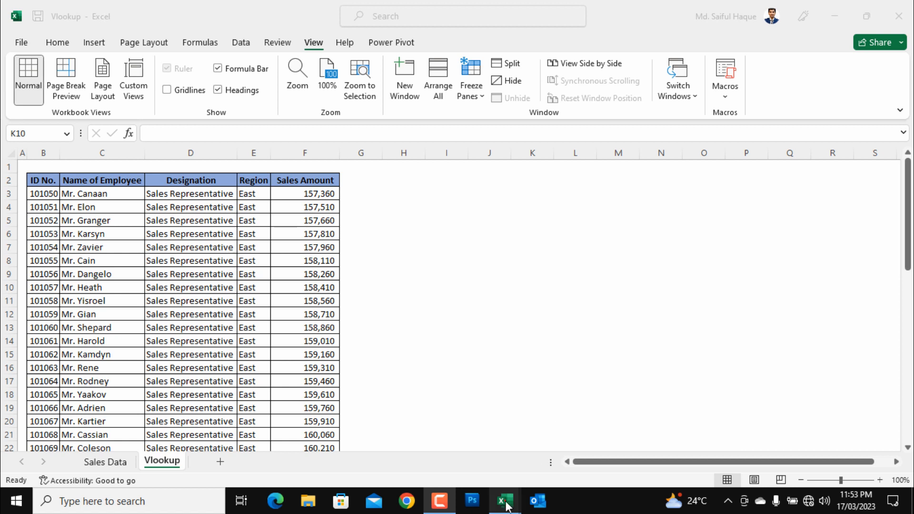
Switch to the Dynamic Vlookup workbook and look over its Data and Vlookup sheets, ending on the Data sheet.
{"action": "mouse_move", "coordinate": [506, 504]}
{"action": "left_click", "coordinate": [525, 419]}
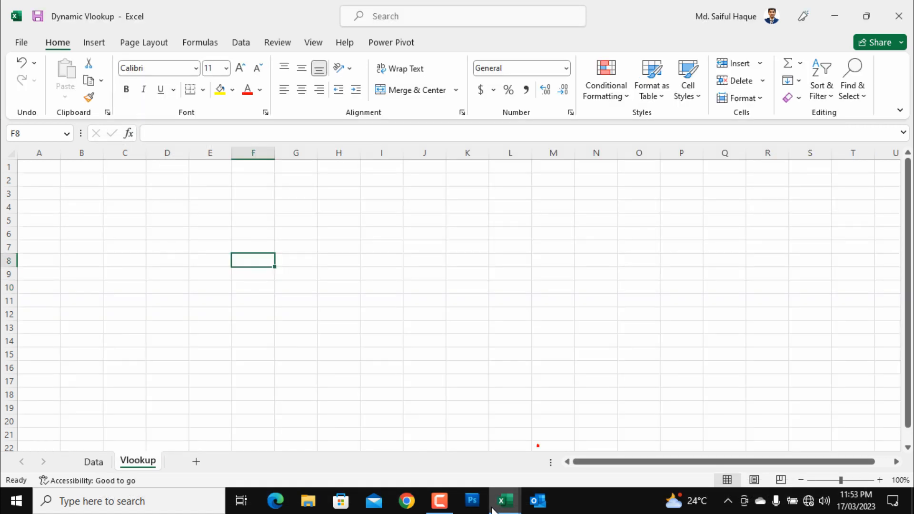
{"action": "left_click", "coordinate": [462, 223]}
{"action": "left_click", "coordinate": [93, 461]}
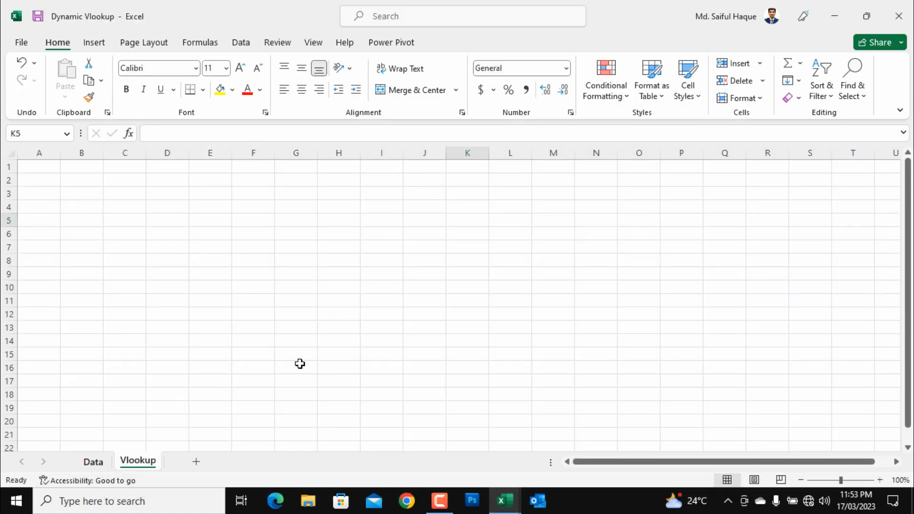
{"action": "left_click", "coordinate": [143, 465]}
{"action": "left_click", "coordinate": [94, 462]}
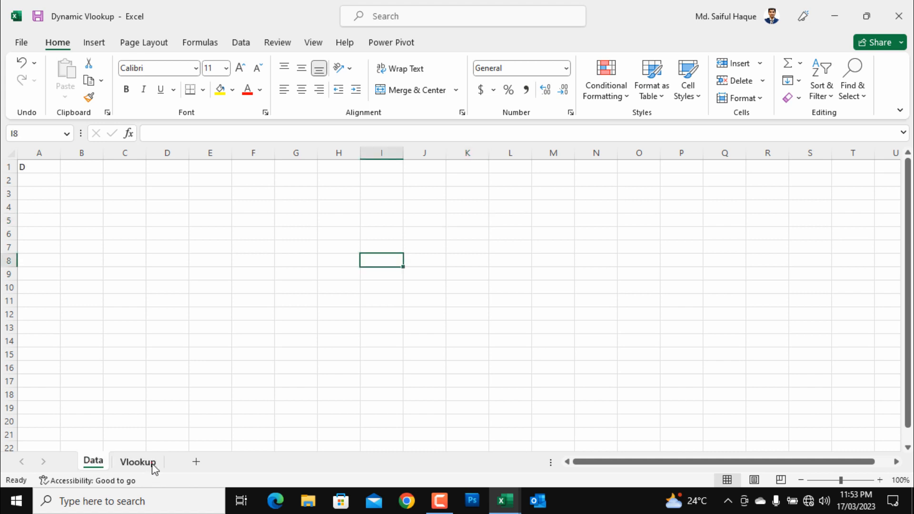
{"action": "left_click", "coordinate": [152, 464]}
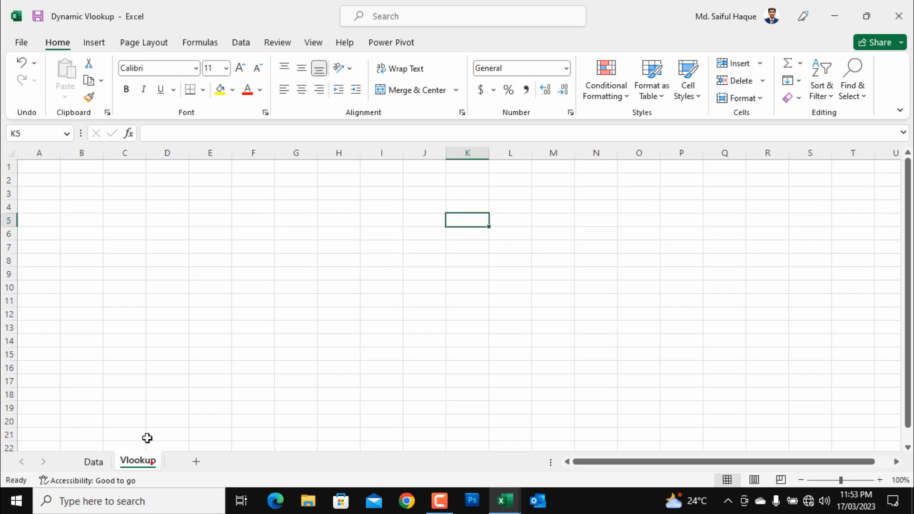
{"action": "left_click", "coordinate": [105, 462]}
Copy the sales table's header and first nine records, B2:F11, from the Vlookup sheet of the Vlookup workbook.
{"action": "left_click", "coordinate": [503, 501]}
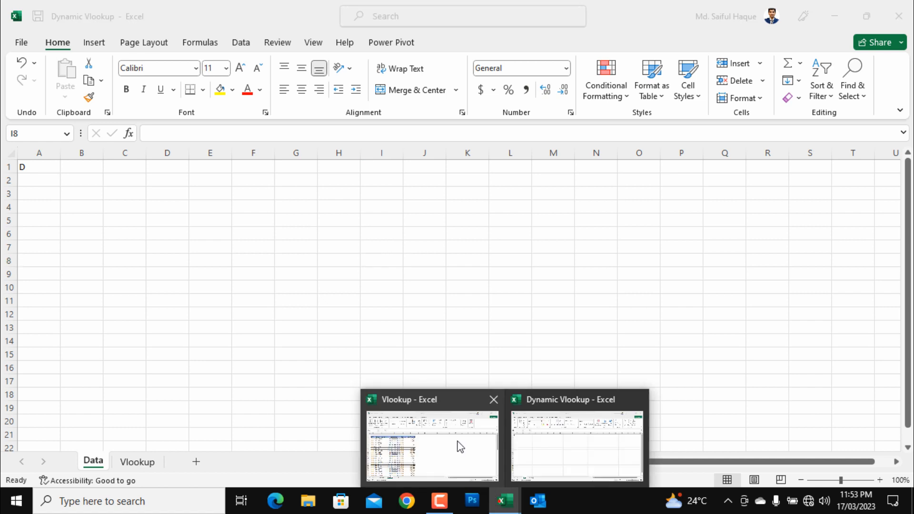
{"action": "left_click", "coordinate": [419, 444]}
{"action": "left_click_drag", "start_coordinate": [62, 187], "coordinate": [298, 298]}
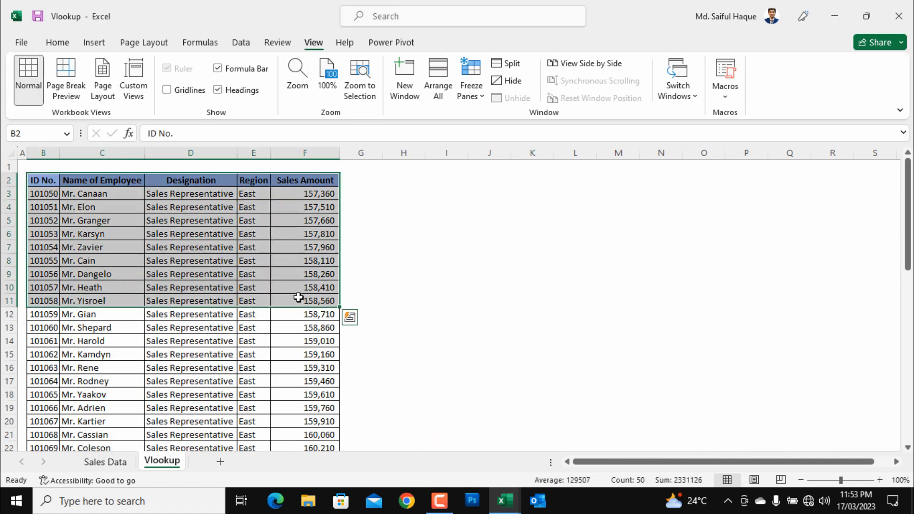
{"action": "key", "text": "ctrl+c"}
Paste the copied table at B3 on the Dynamic Vlookup workbook's Data sheet and fit columns B to F to their contents.
{"action": "left_click", "coordinate": [505, 500]}
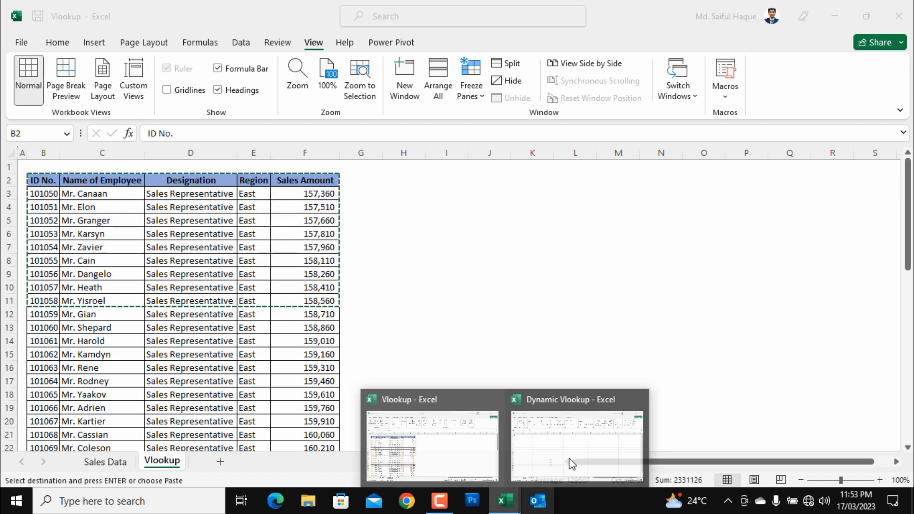
{"action": "left_click", "coordinate": [553, 443]}
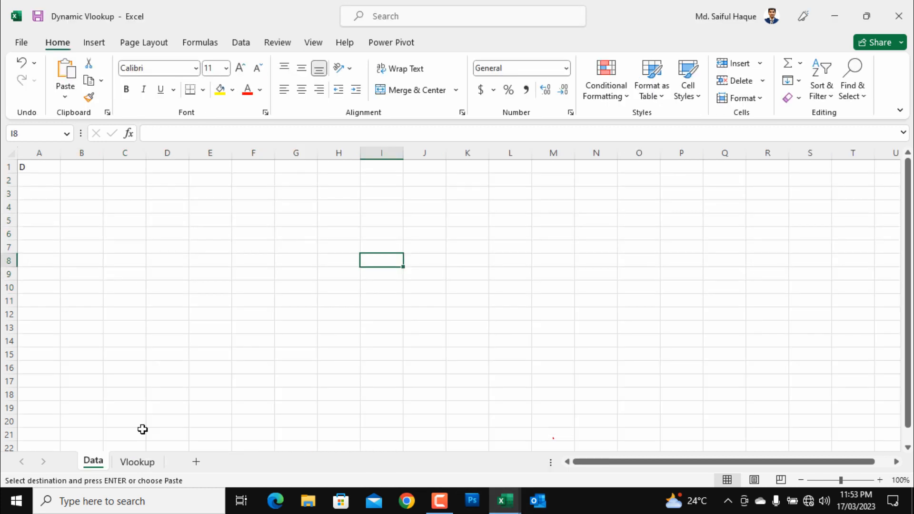
{"action": "left_click", "coordinate": [75, 192]}
{"action": "key", "text": "ctrl+v"}
{"action": "left_click_drag", "start_coordinate": [82, 152], "coordinate": [273, 153]}
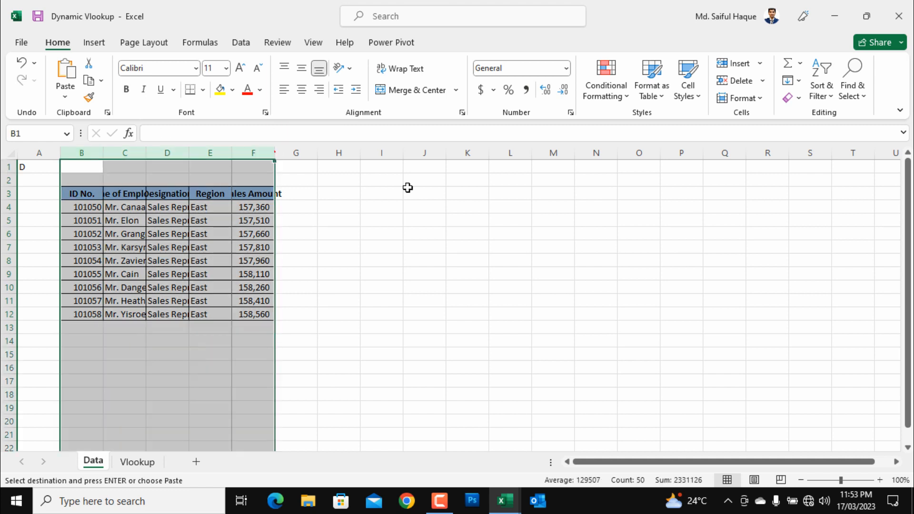
{"action": "left_click", "coordinate": [422, 187]}
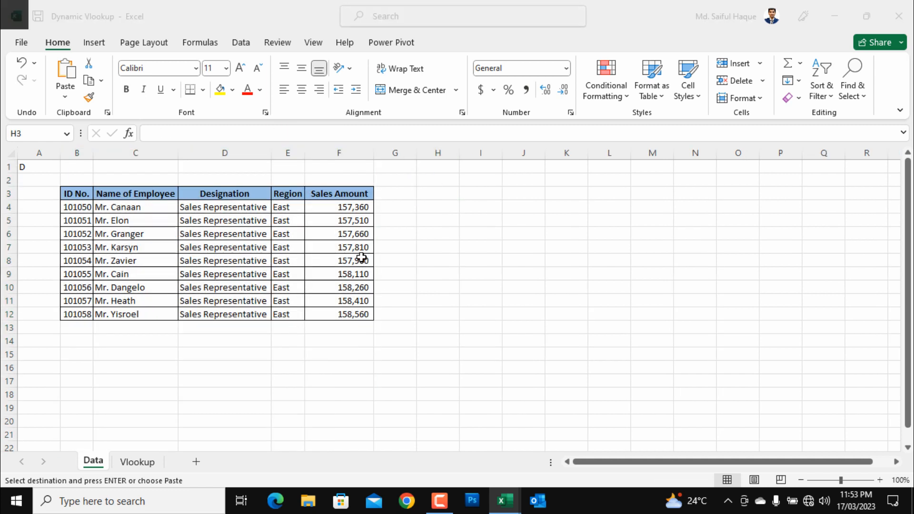
{"action": "key", "text": "alt+Tab"}
{"action": "left_click", "coordinate": [441, 255]}
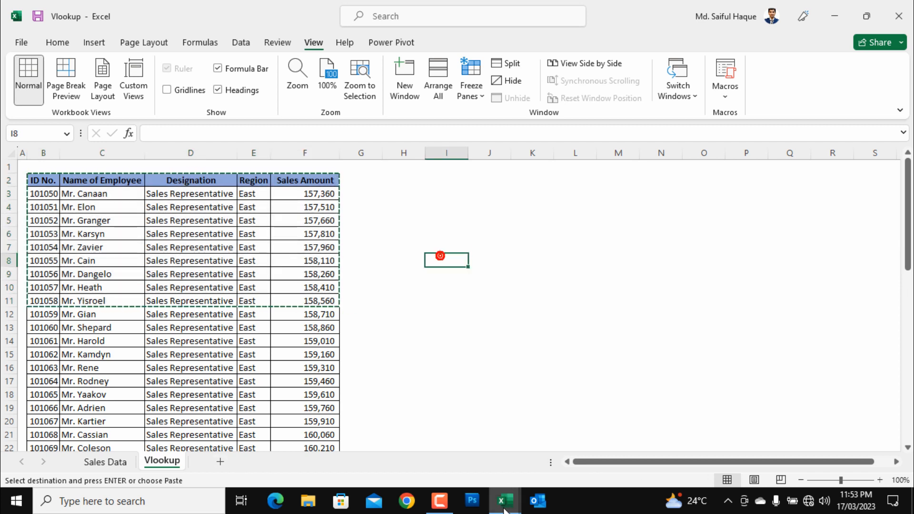
{"action": "mouse_move", "coordinate": [505, 510]}
{"action": "left_click", "coordinate": [555, 450]}
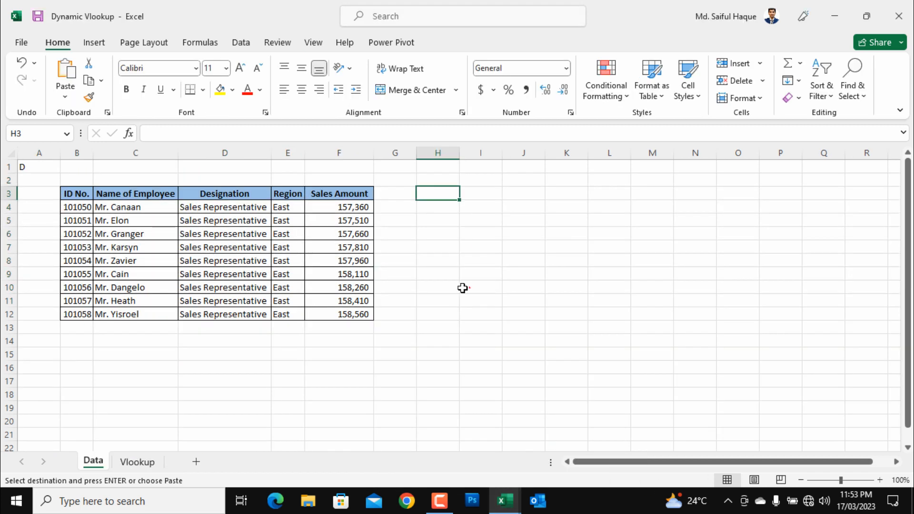
Hide the gridlines on the Data sheet.
{"action": "left_click", "coordinate": [462, 287]}
{"action": "left_click", "coordinate": [313, 42]}
{"action": "left_click", "coordinate": [166, 90]}
{"action": "left_click", "coordinate": [287, 381]}
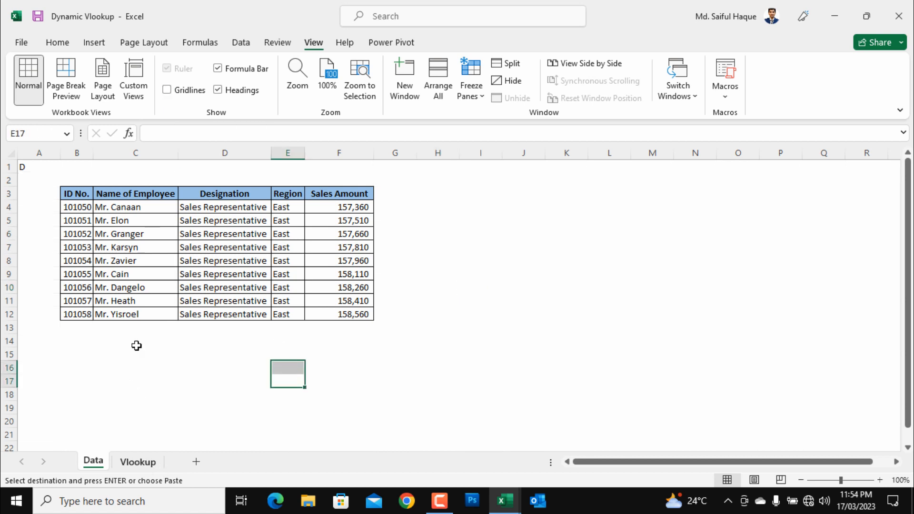
Copy the table's header and first three records, B3:F6, to B3 on the Vlookup sheet and fit columns B to F to their contents.
{"action": "left_click_drag", "start_coordinate": [91, 194], "coordinate": [349, 233]}
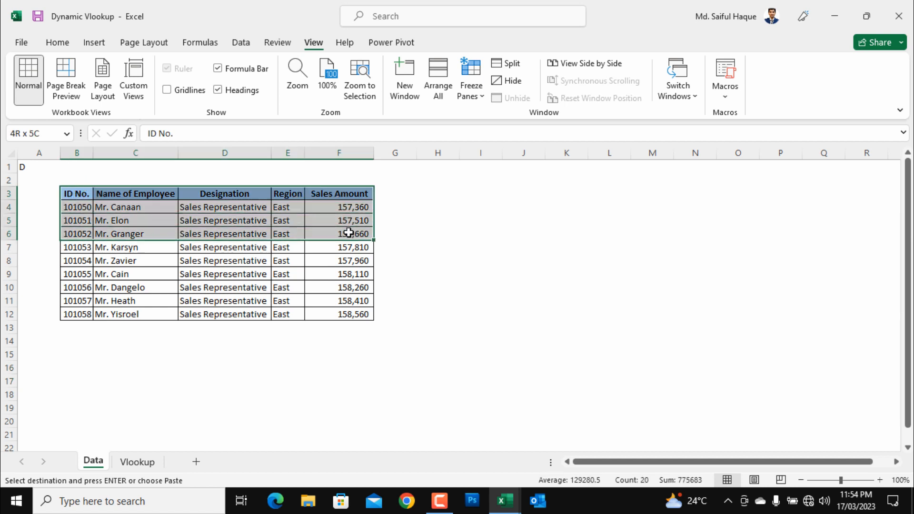
{"action": "left_click", "coordinate": [137, 461]}
{"action": "left_click", "coordinate": [90, 194]}
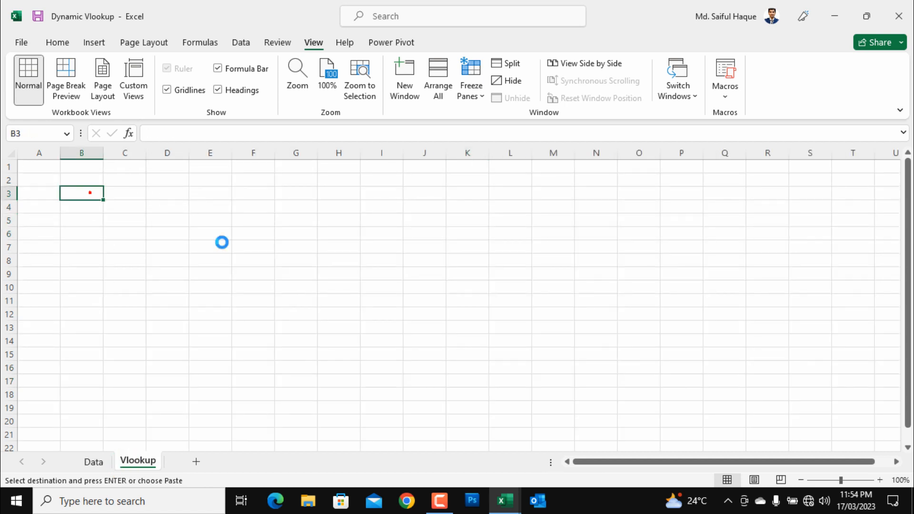
{"action": "key", "text": "ctrl+v"}
{"action": "left_click_drag", "start_coordinate": [84, 154], "coordinate": [274, 153]}
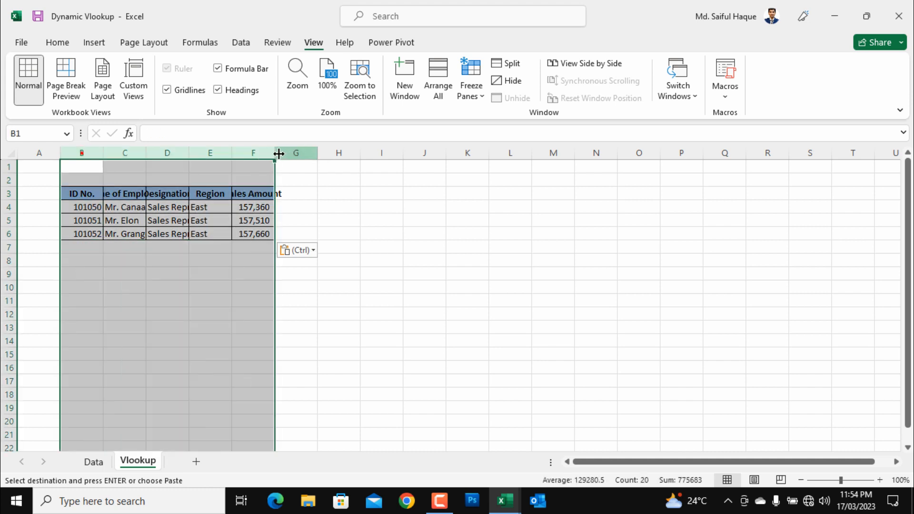
{"action": "double_click", "coordinate": [274, 153]}
{"action": "left_click", "coordinate": [446, 204]}
Clear the contents of the three record rows, B4:F6, on the Vlookup sheet, keeping the headers and borders.
{"action": "left_click_drag", "start_coordinate": [82, 210], "coordinate": [349, 232]}
{"action": "key", "text": "Delete"}
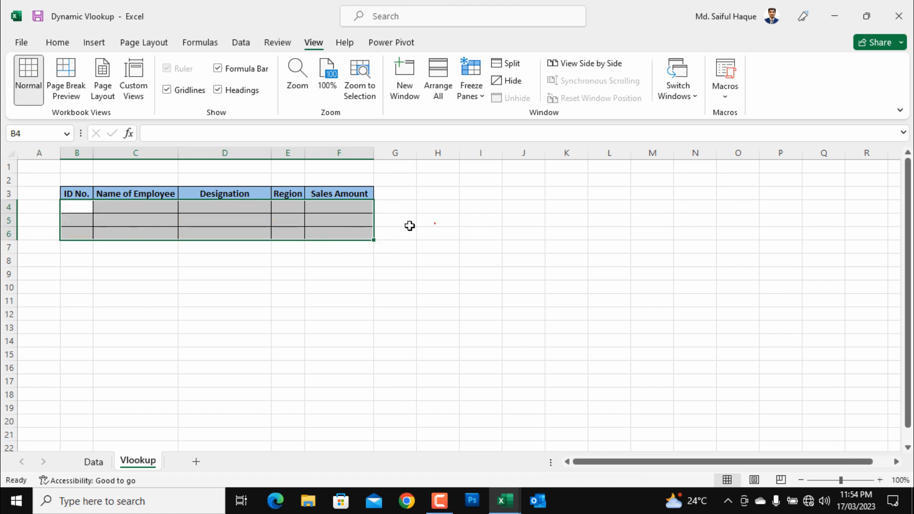
{"action": "left_click", "coordinate": [435, 220]}
{"action": "left_click", "coordinate": [223, 367]}
{"action": "left_click", "coordinate": [228, 318]}
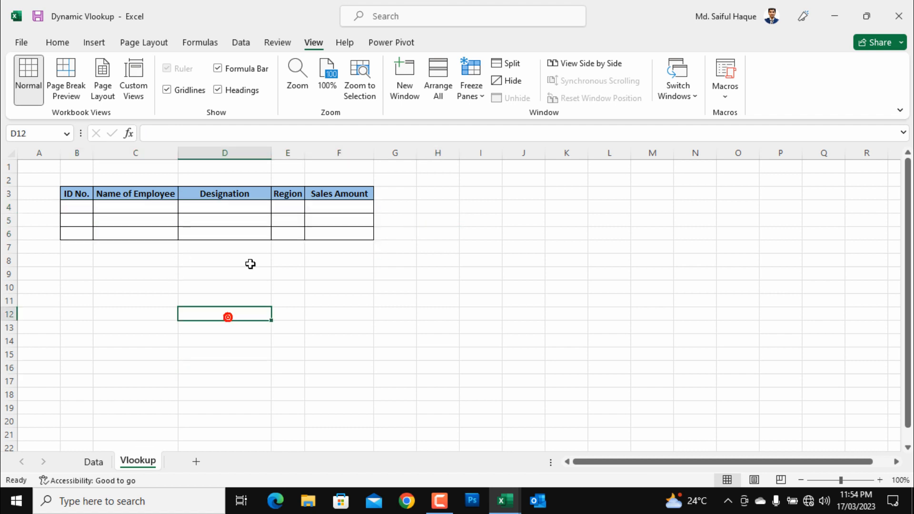
{"action": "left_click_drag", "start_coordinate": [273, 268], "coordinate": [224, 260]}
Copy the first three ID numbers, B4:B6, from the Data sheet and paste them as values at B4 on the Vlookup sheet.
{"action": "left_click", "coordinate": [101, 463]}
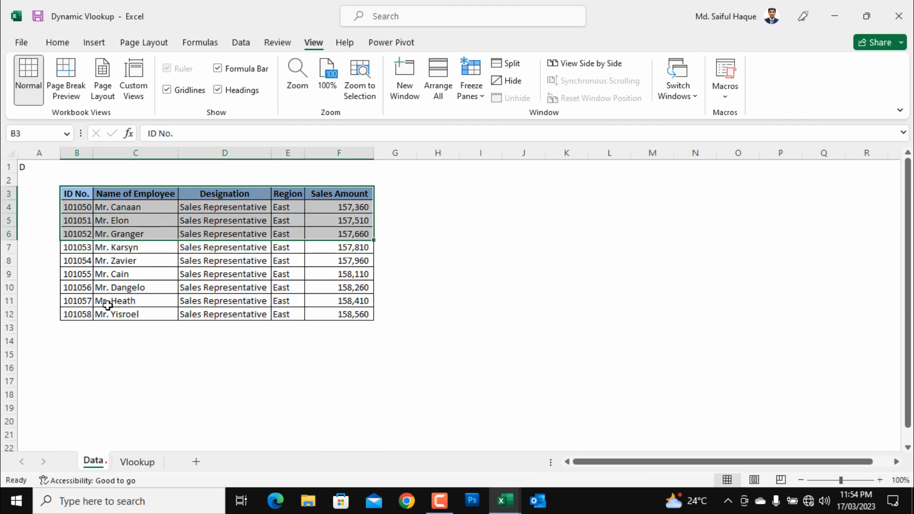
{"action": "left_click_drag", "start_coordinate": [79, 209], "coordinate": [102, 234]}
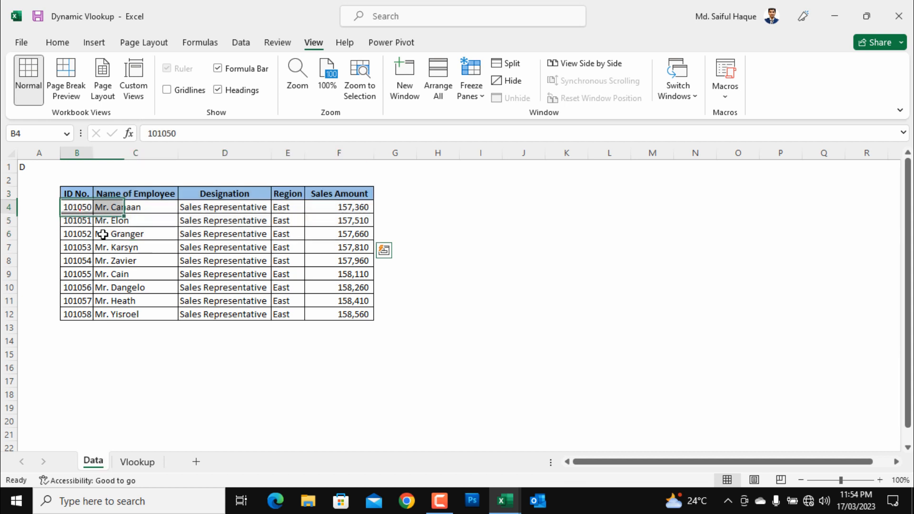
{"action": "left_click", "coordinate": [76, 233], "text": "shift"}
{"action": "key", "text": "ctrl+c"}
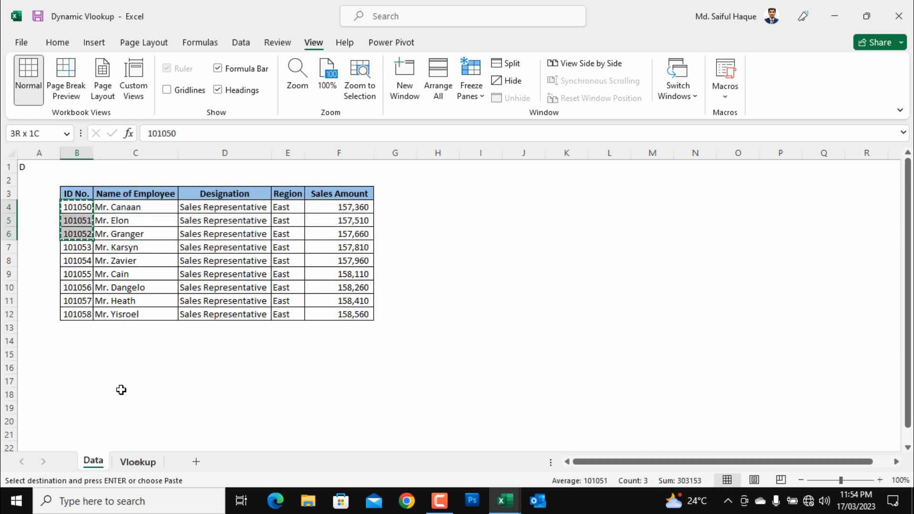
{"action": "left_click", "coordinate": [137, 461]}
{"action": "right_click", "coordinate": [81, 205]}
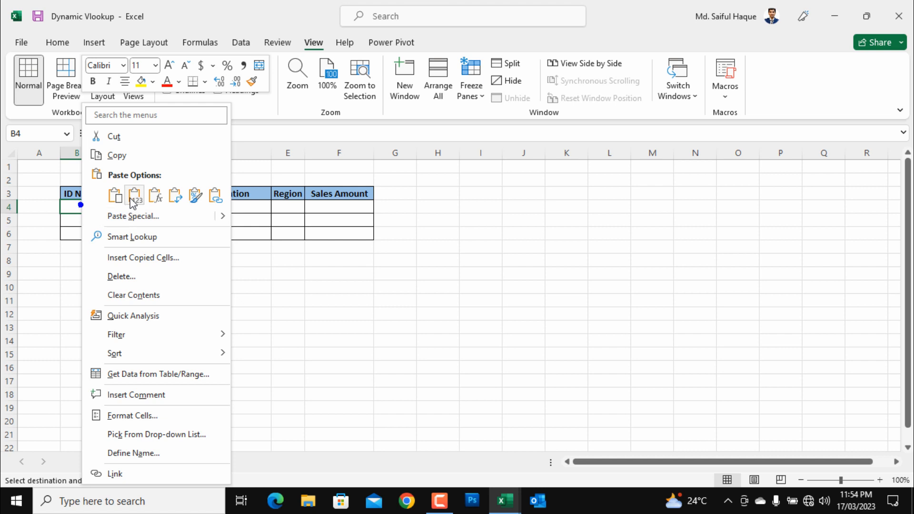
{"action": "left_click", "coordinate": [130, 198]}
Start a VLOOKUP formula in C4 under Name of Employee with B4 as the lookup value.
{"action": "left_click", "coordinate": [137, 204]}
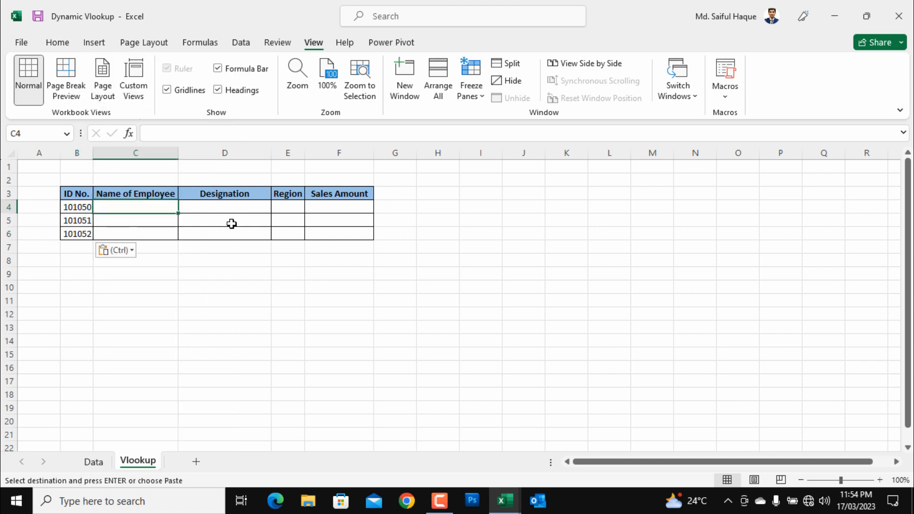
{"action": "type", "text": "="}
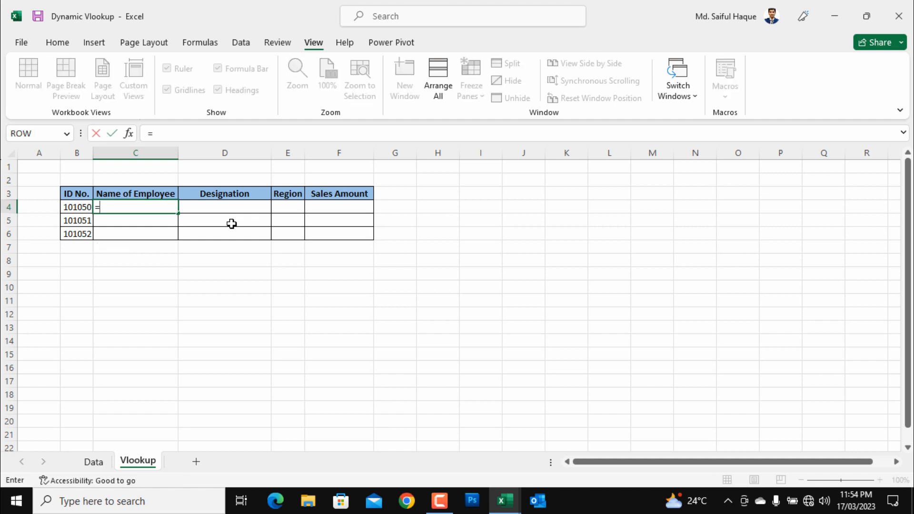
{"action": "type", "text": "vl"}
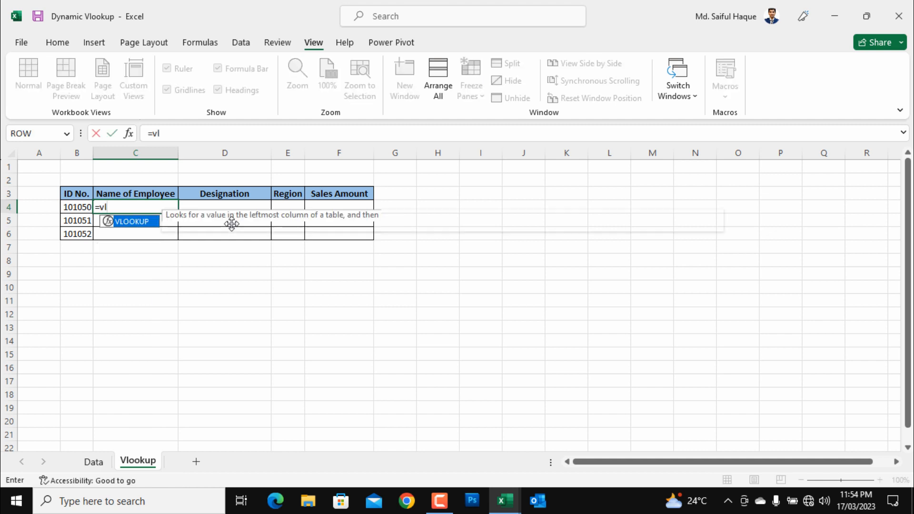
{"action": "double_click", "coordinate": [132, 223]}
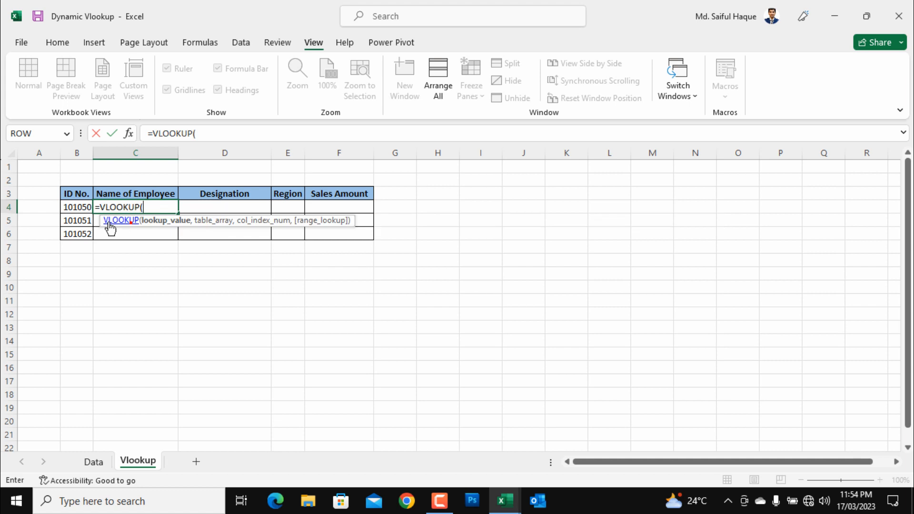
{"action": "left_click", "coordinate": [76, 207]}
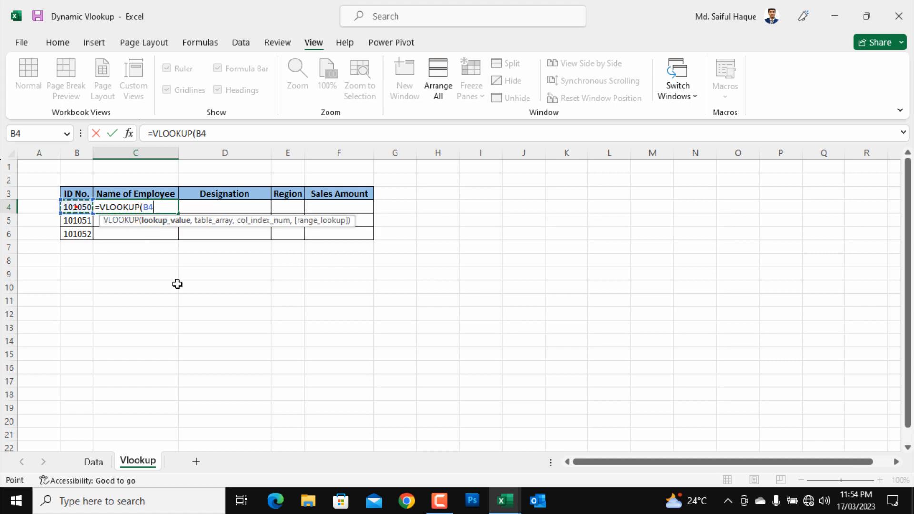
{"action": "type", "text": ","}
Set the formula's table array to B3:C12 on the Data sheet.
{"action": "left_click", "coordinate": [93, 461]}
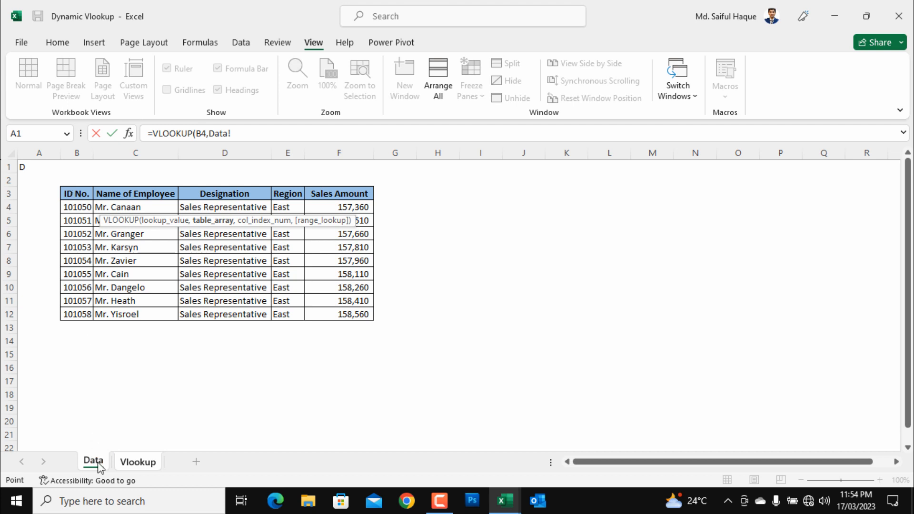
{"action": "left_click", "coordinate": [138, 461]}
{"action": "left_click", "coordinate": [93, 461]}
{"action": "left_click_drag", "start_coordinate": [78, 194], "coordinate": [165, 317]}
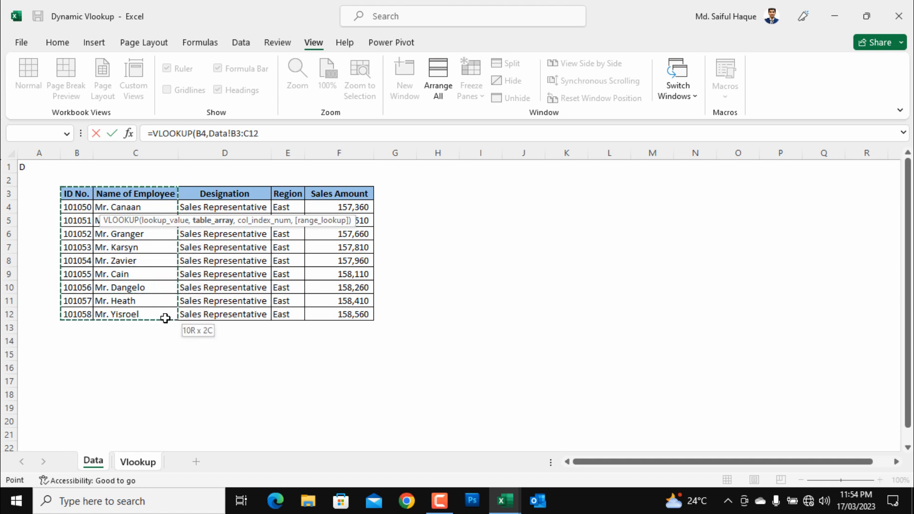
{"action": "left_click_drag", "start_coordinate": [89, 194], "coordinate": [162, 313]}
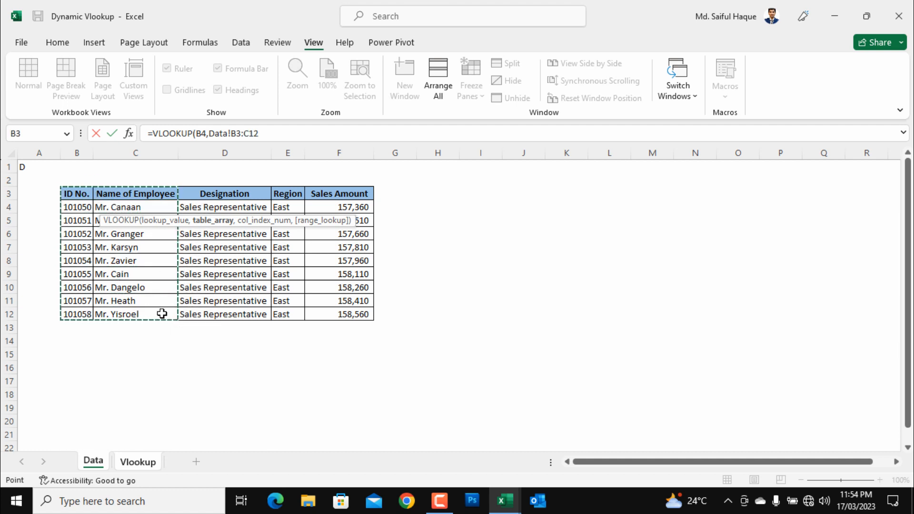
Complete the VLOOKUP formula with column index 2 and range lookup 0 for an exact match.
{"action": "type", "text": ","}
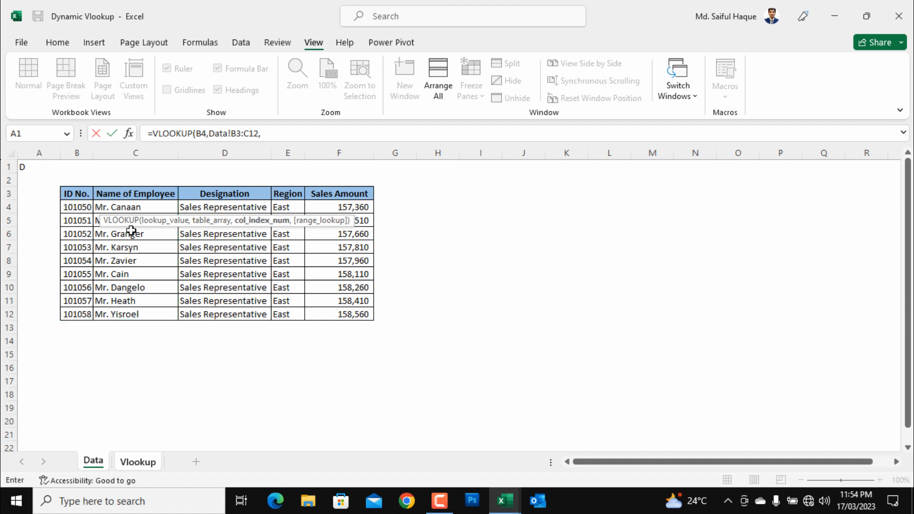
{"action": "type", "text": "2,0"}
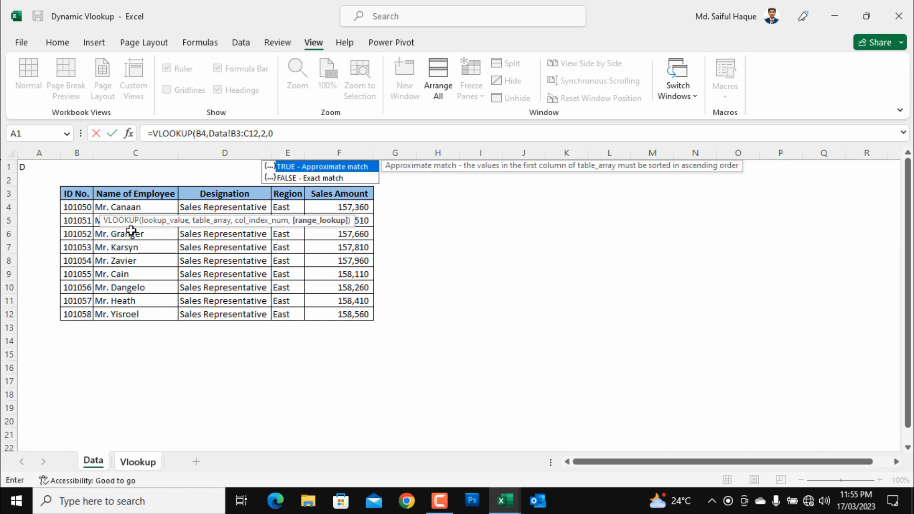
{"action": "type", "text": ")"}
{"action": "key", "text": "Return"}
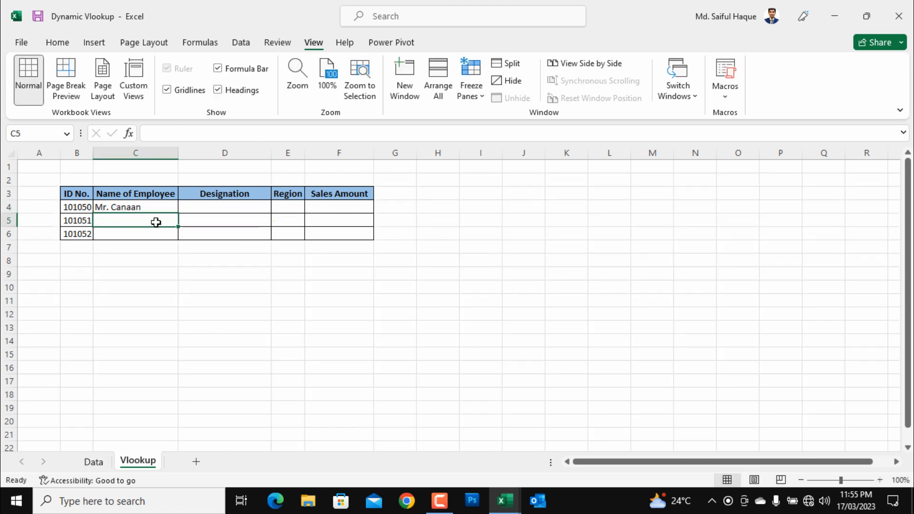
Fill the employee name formula from C4 down to C6, and select D4 under Designation.
{"action": "left_click", "coordinate": [140, 201]}
{"action": "left_click_drag", "start_coordinate": [180, 212], "coordinate": [186, 247]}
{"action": "left_click", "coordinate": [234, 273]}
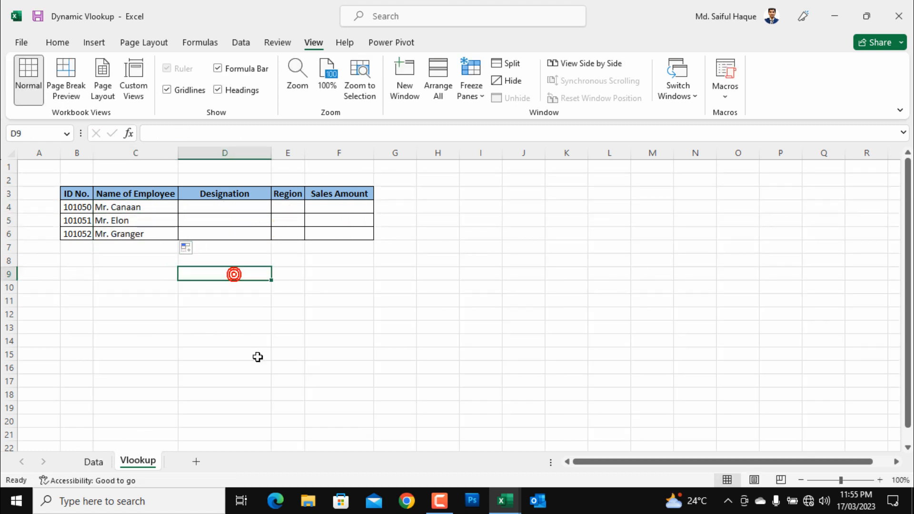
{"action": "left_click", "coordinate": [217, 207]}
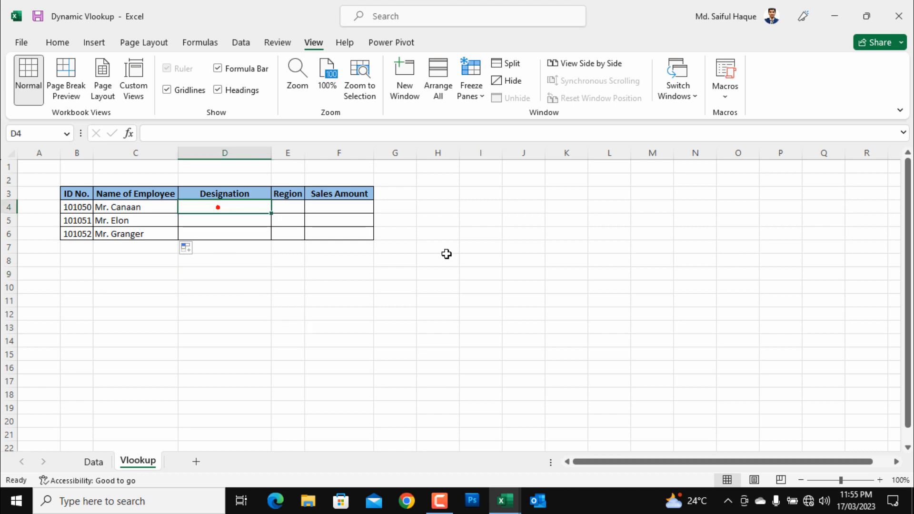
Enter a VLOOKUP in D4 with lookup value B4, table array Data!B3:D12, column index 3 and range lookup 0.
{"action": "type", "text": "=vl"}
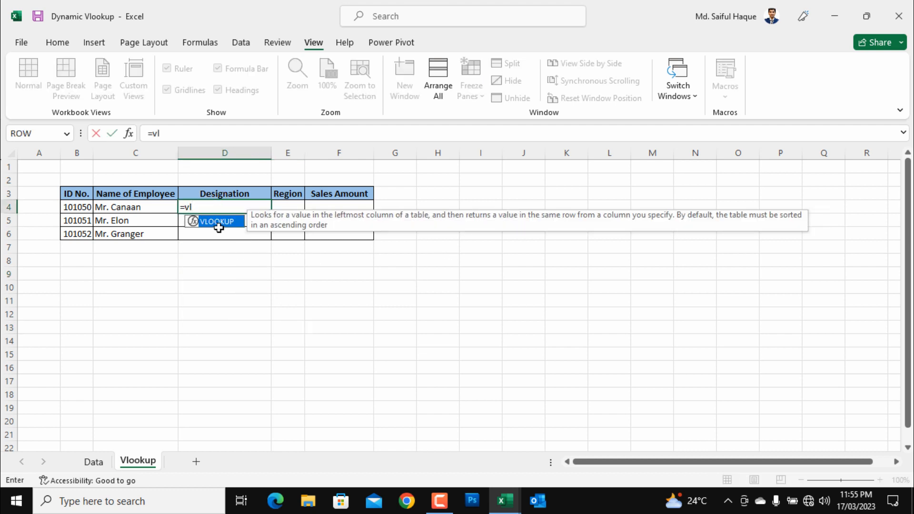
{"action": "double_click", "coordinate": [218, 222]}
{"action": "left_click", "coordinate": [79, 207]}
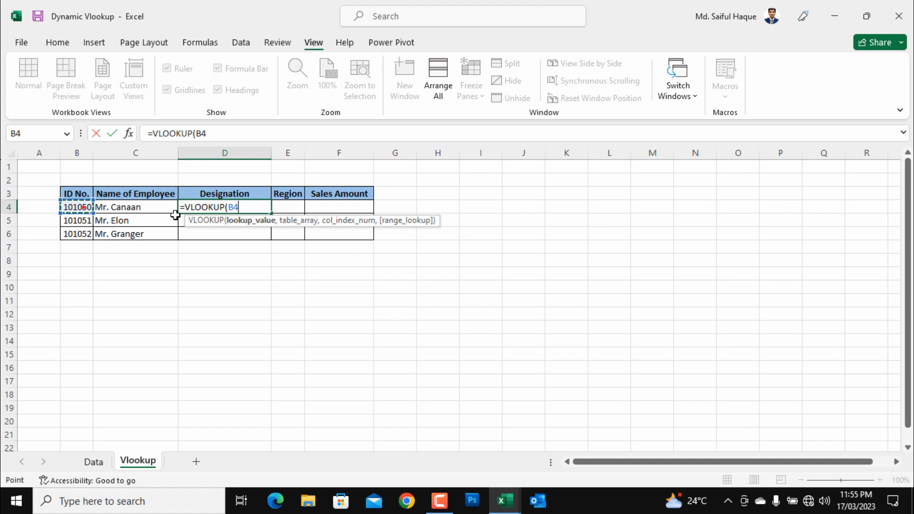
{"action": "type", "text": ","}
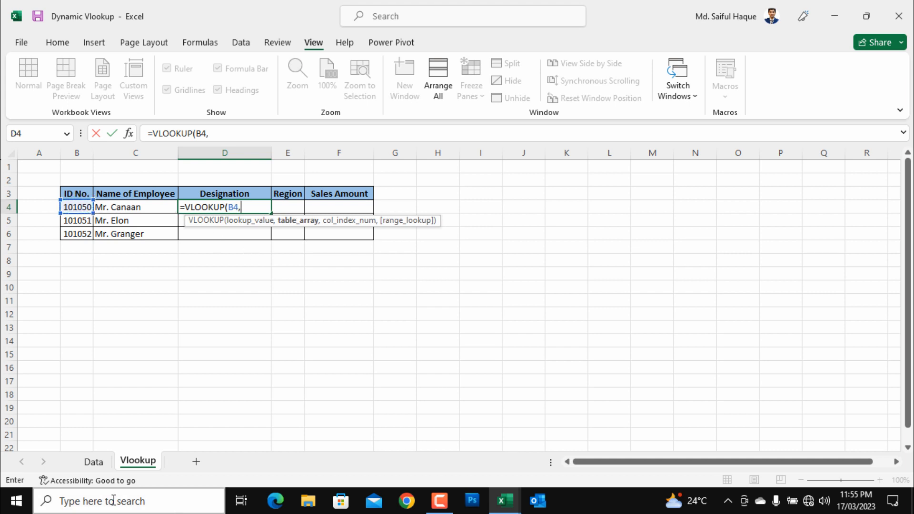
{"action": "left_click", "coordinate": [93, 461]}
{"action": "left_click_drag", "start_coordinate": [84, 194], "coordinate": [245, 309]}
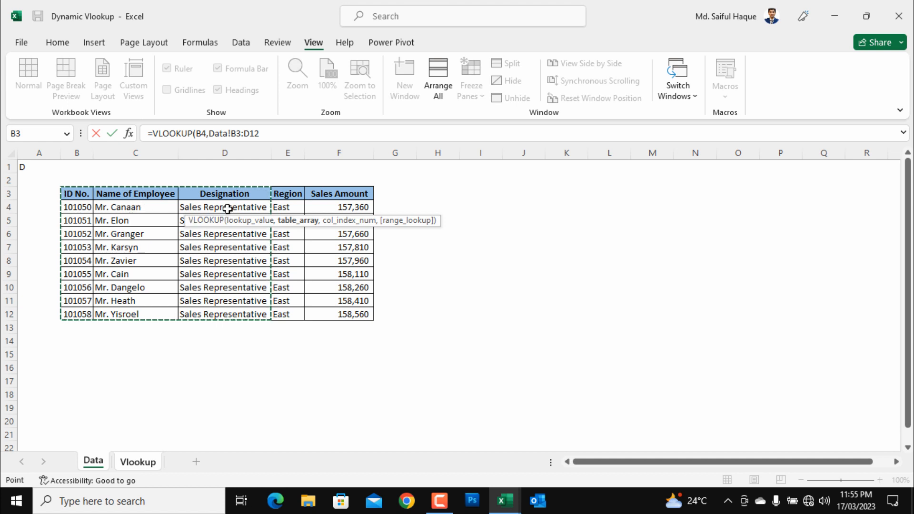
{"action": "type", "text": ",3,0)"}
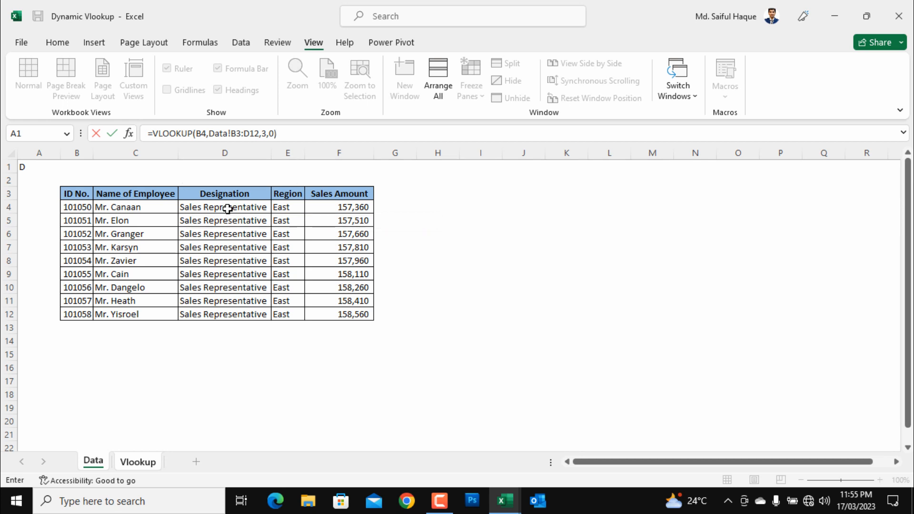
{"action": "key", "text": "Return"}
Fill the Designation formula from D4 down to D6, and widen the Region column E.
{"action": "left_click", "coordinate": [211, 209]}
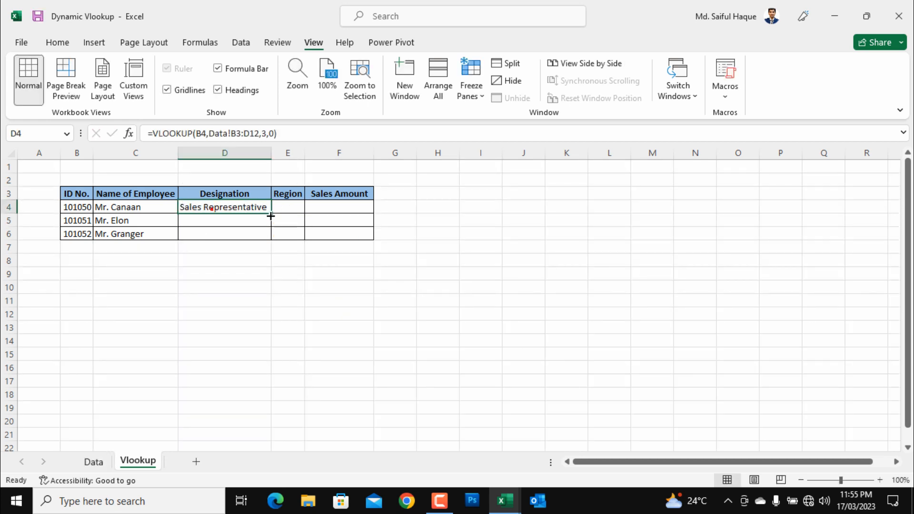
{"action": "left_click_drag", "start_coordinate": [270, 216], "coordinate": [271, 235]}
{"action": "left_click_drag", "start_coordinate": [294, 269], "coordinate": [296, 263]}
{"action": "left_click_drag", "start_coordinate": [304, 157], "coordinate": [332, 157]}
Enter a VLOOKUP in E4 under Region with lookup value B4, table array Data!B3:E12, column index 4 and range lookup 0.
{"action": "left_click", "coordinate": [307, 212]}
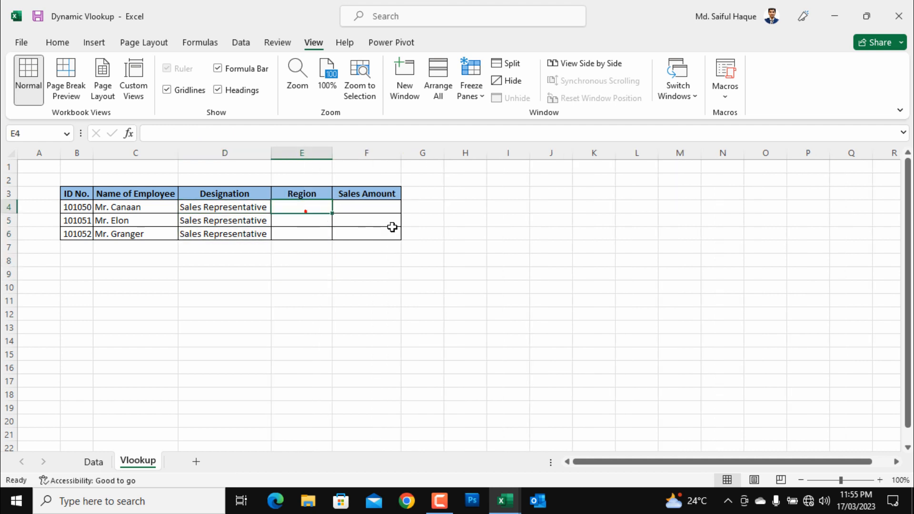
{"action": "type", "text": "=vl"}
{"action": "double_click", "coordinate": [320, 221]}
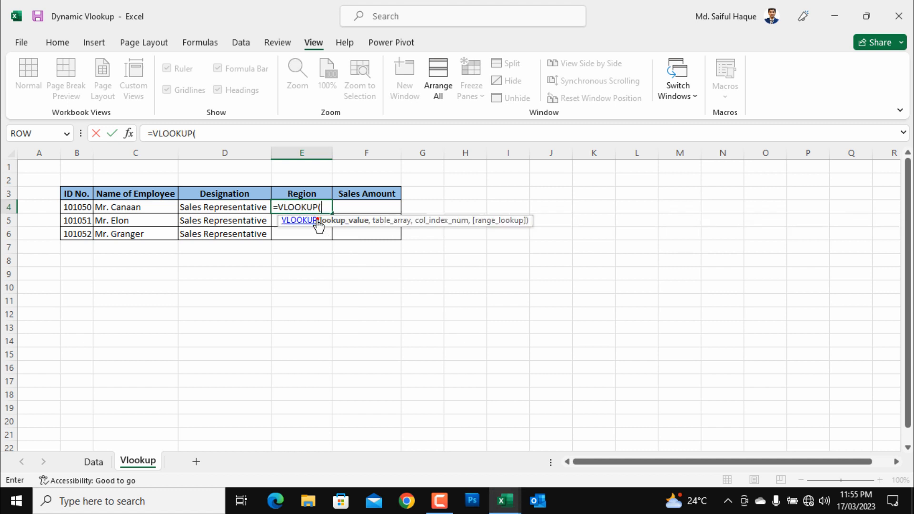
{"action": "left_click", "coordinate": [90, 209]}
{"action": "type", "text": ","}
{"action": "key", "text": "ctrl+Page_Up"}
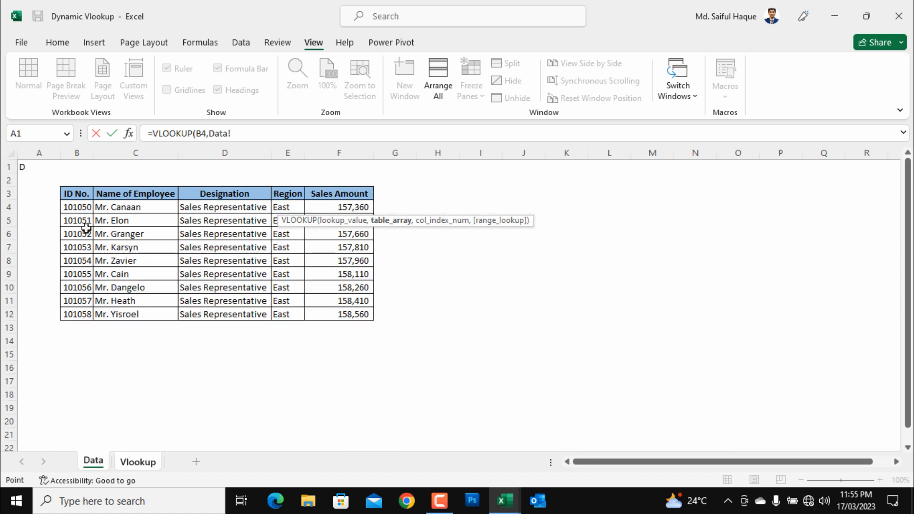
{"action": "left_click_drag", "start_coordinate": [83, 194], "coordinate": [298, 315]}
{"action": "type", "text": ",4"}
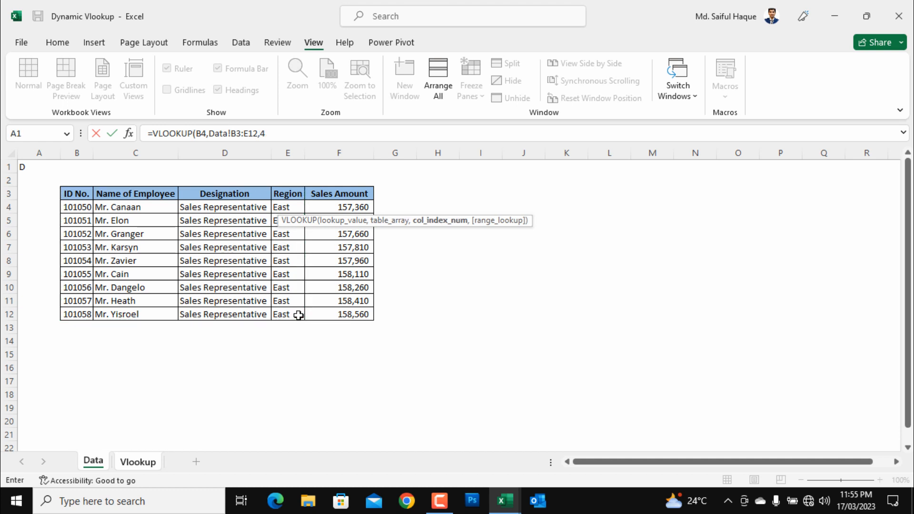
{"action": "type", "text": ",0),"}
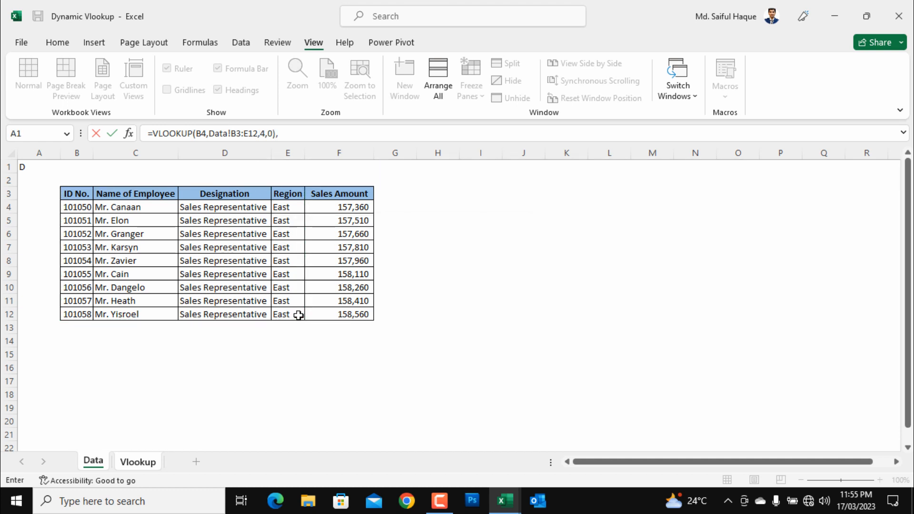
{"action": "key", "text": "Return"}
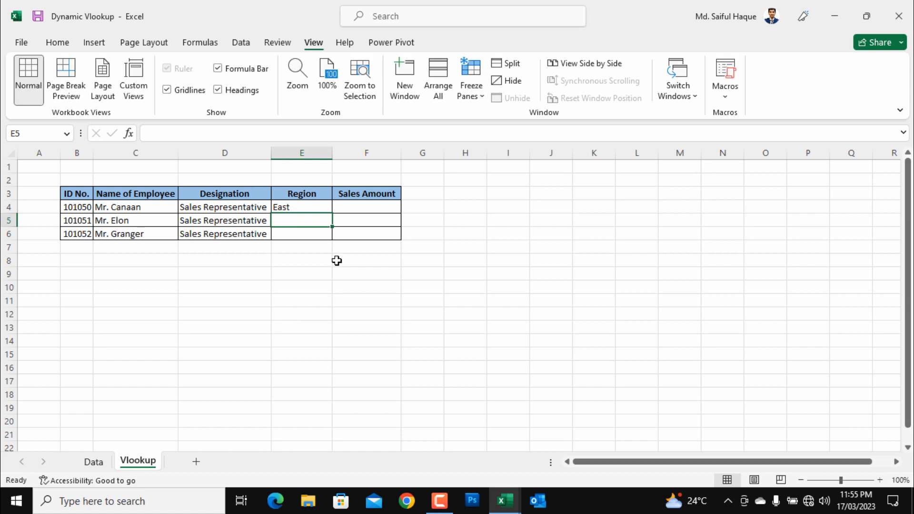
Fill the Region formula from E4 down to E6.
{"action": "left_click", "coordinate": [289, 206]}
{"action": "left_click_drag", "start_coordinate": [333, 214], "coordinate": [334, 239]}
{"action": "left_click", "coordinate": [413, 263]}
Enter a VLOOKUP in F4 under Sales Amount with lookup value B4, table array Data!B3:F12, column index 5 and range lookup 0.
{"action": "left_click", "coordinate": [368, 211]}
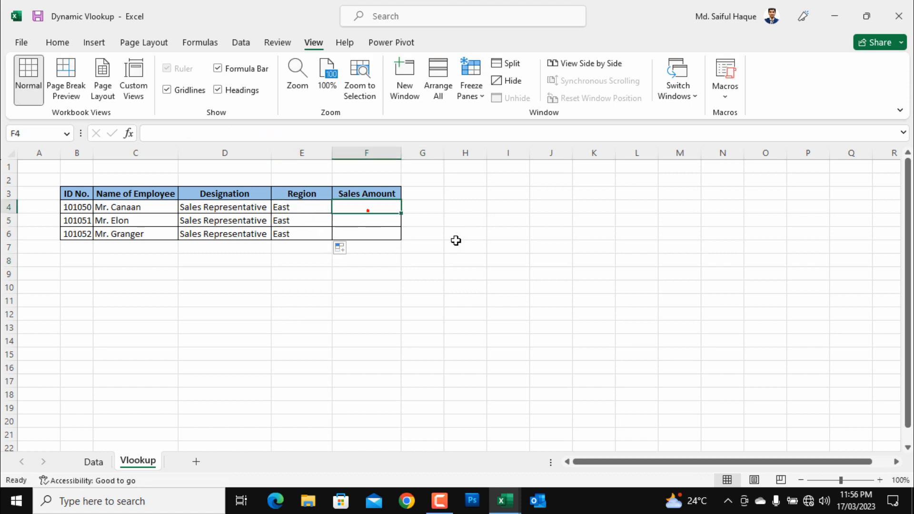
{"action": "type", "text": "=vl"}
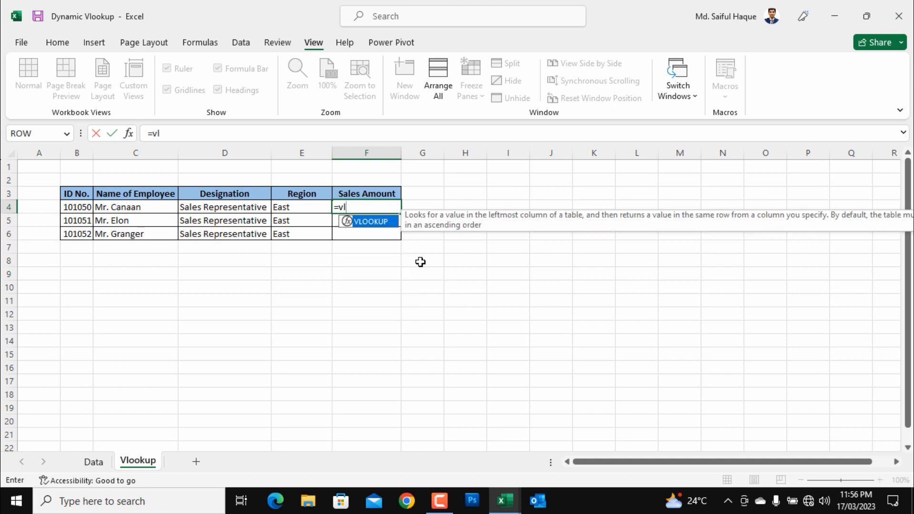
{"action": "double_click", "coordinate": [371, 223]}
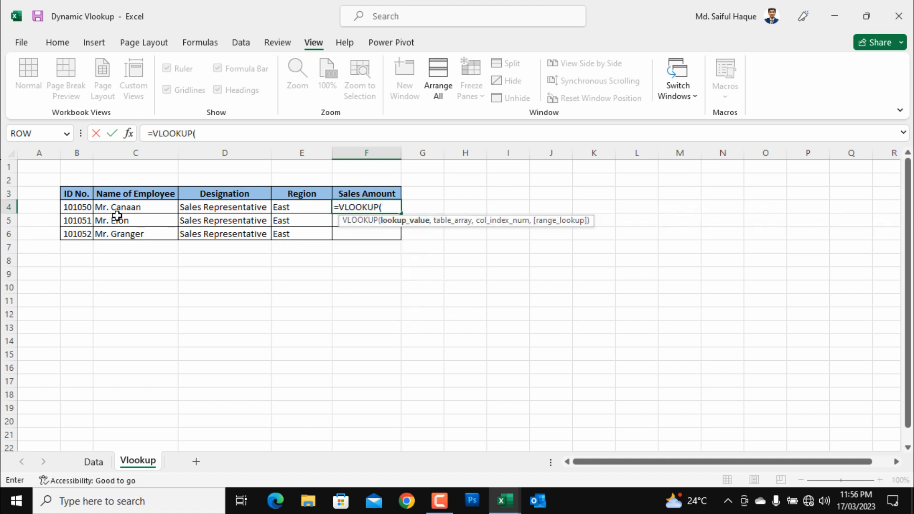
{"action": "left_click", "coordinate": [75, 207]}
{"action": "type", "text": ","}
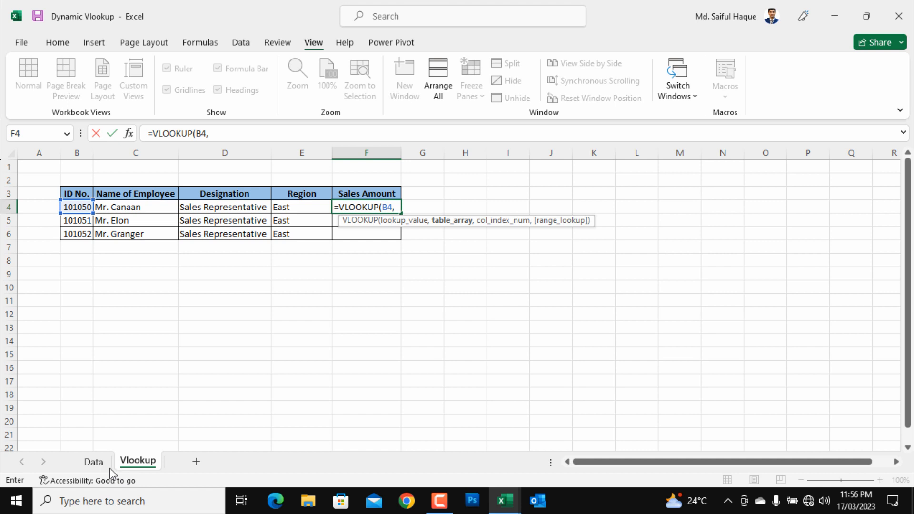
{"action": "key", "text": "ctrl+Page_Up"}
{"action": "left_click_drag", "start_coordinate": [76, 193], "coordinate": [350, 309]}
{"action": "type", "text": ",5,0"}
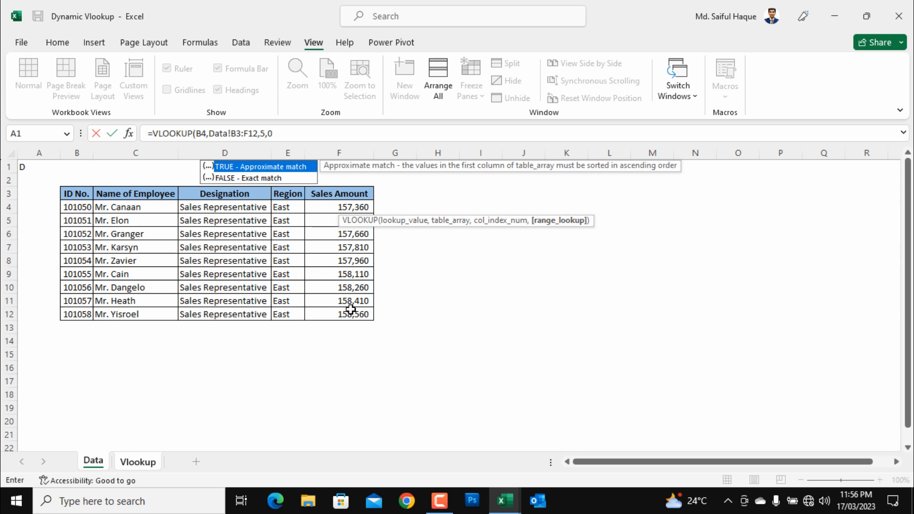
{"action": "type", "text": ")"}
{"action": "key", "text": "Return"}
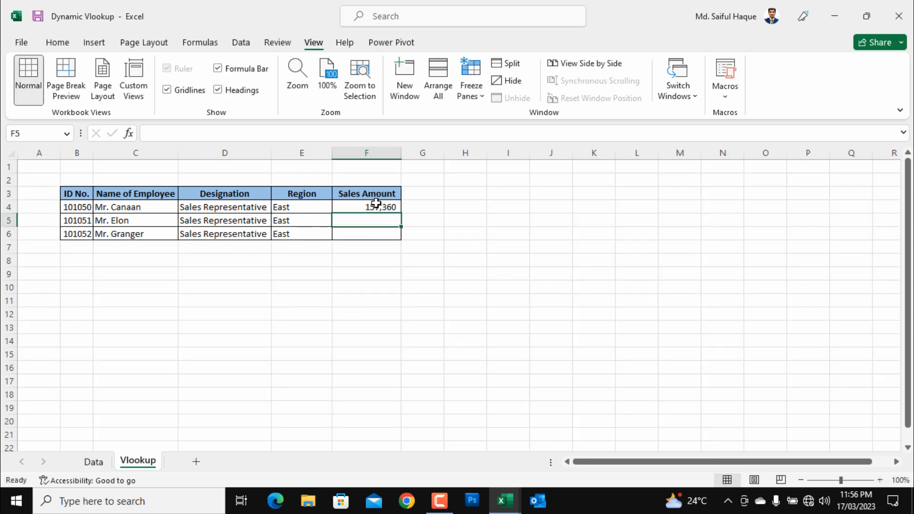
Fill the Sales Amount formula from F4 down to F6.
{"action": "left_click", "coordinate": [376, 204]}
{"action": "left_click_drag", "start_coordinate": [404, 225], "coordinate": [403, 238]}
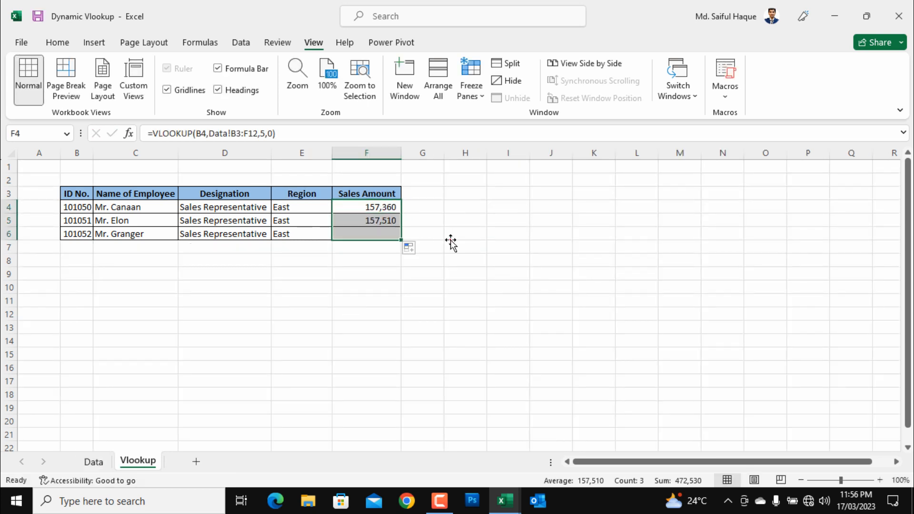
{"action": "left_click", "coordinate": [465, 248]}
{"action": "left_click", "coordinate": [353, 287]}
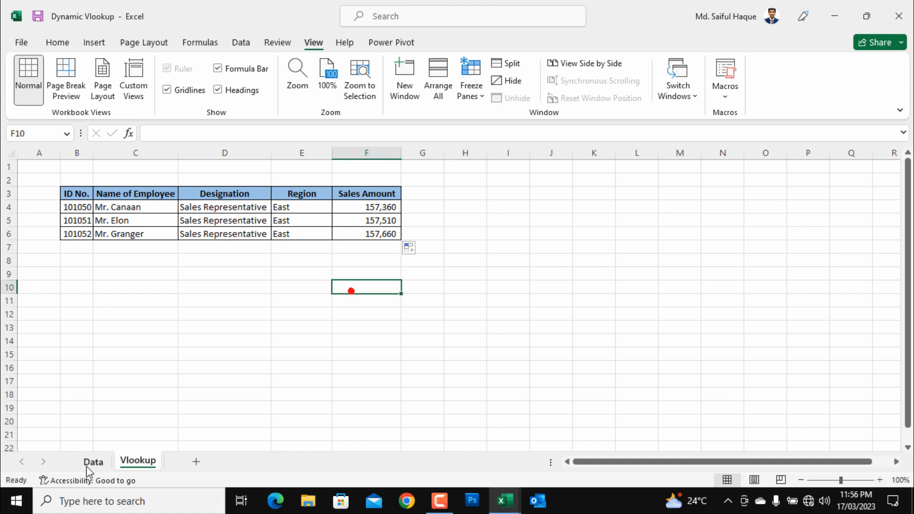
Copy the ID numbers in B4:B12 of the Data sheet and paste them as values from B4 on the Vlookup sheet.
{"action": "left_click", "coordinate": [88, 464]}
{"action": "left_click_drag", "start_coordinate": [79, 208], "coordinate": [83, 308]}
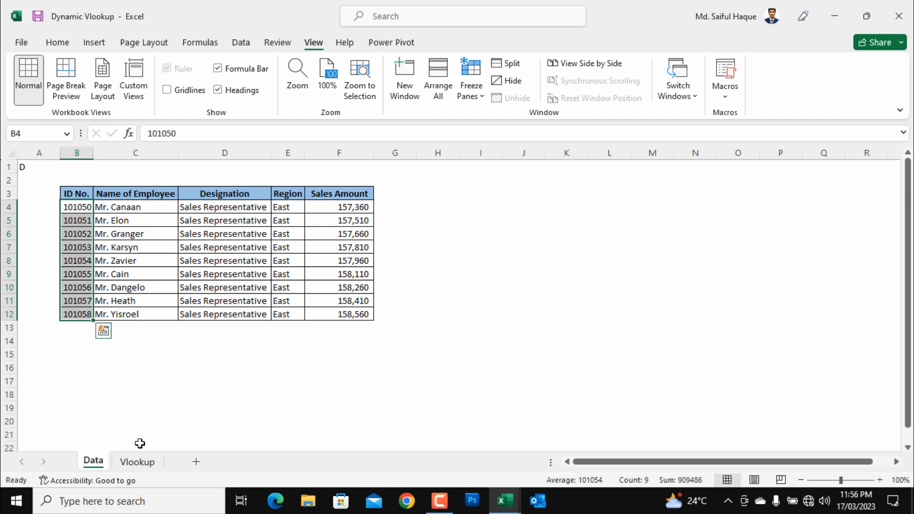
{"action": "key", "text": "ctrl+c"}
{"action": "left_click", "coordinate": [137, 461]}
{"action": "left_click", "coordinate": [81, 206]}
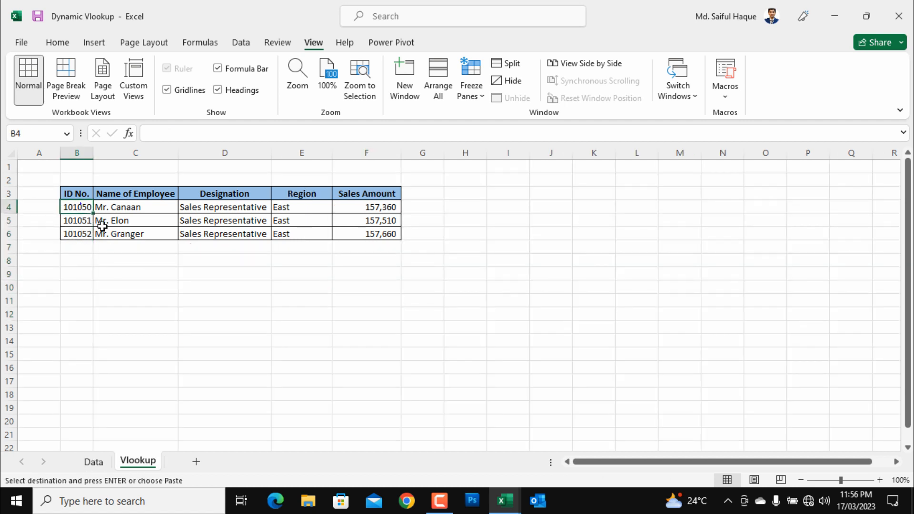
{"action": "right_click", "coordinate": [81, 205]}
{"action": "left_click", "coordinate": [132, 194]}
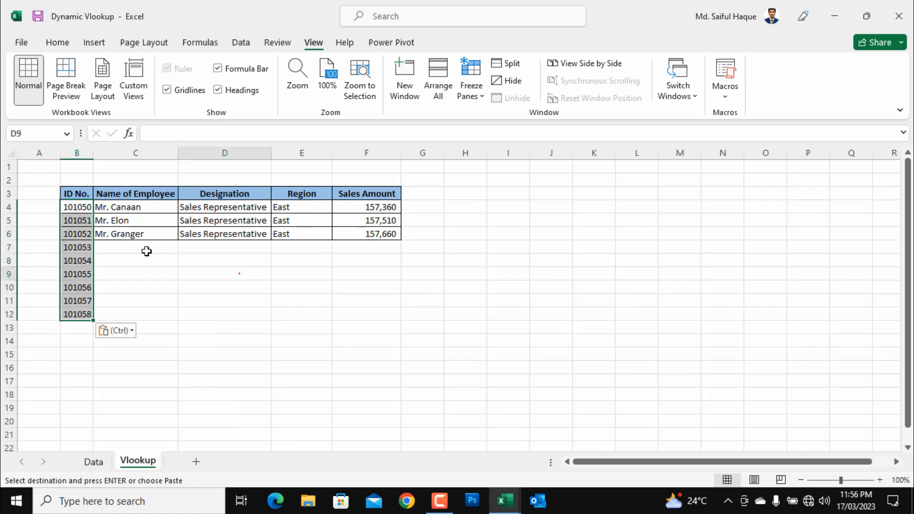
Fill the lookup formulas in columns C to F down to row 12 beside the pasted ID numbers.
{"action": "left_click_drag", "start_coordinate": [124, 246], "coordinate": [359, 310]}
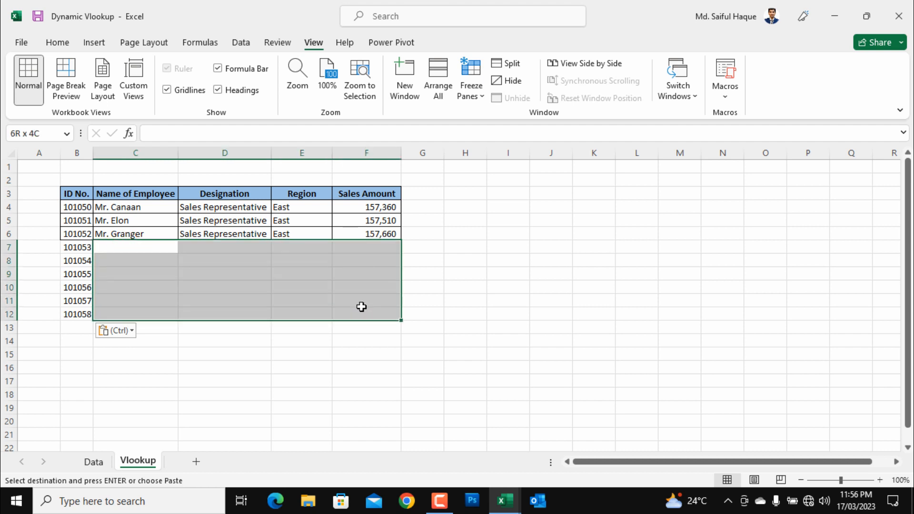
{"action": "left_click", "coordinate": [456, 255]}
{"action": "left_click_drag", "start_coordinate": [127, 234], "coordinate": [382, 234]}
{"action": "left_click_drag", "start_coordinate": [259, 294], "coordinate": [254, 290]}
{"action": "left_click_drag", "start_coordinate": [116, 206], "coordinate": [400, 317]}
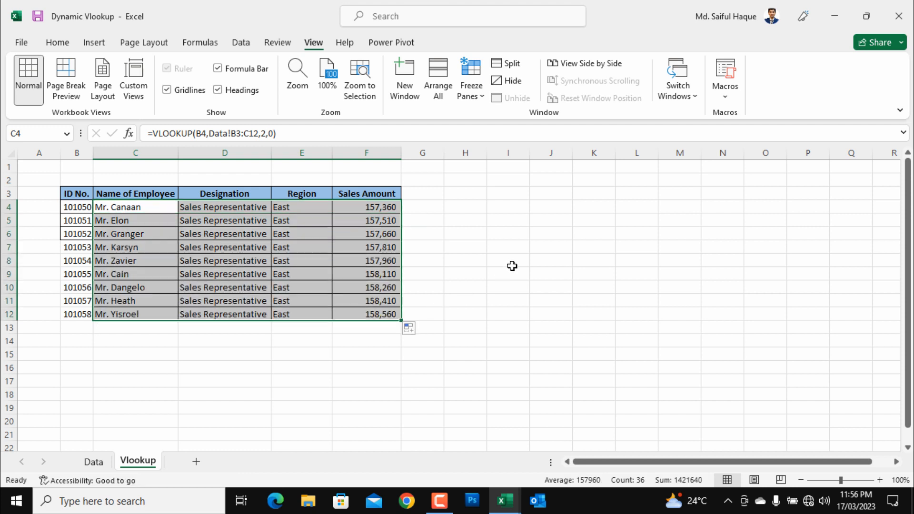
{"action": "left_click", "coordinate": [511, 266]}
{"action": "left_click", "coordinate": [375, 274]}
Apply all borders to the table range B6:F12.
{"action": "left_click_drag", "start_coordinate": [76, 229], "coordinate": [374, 315]}
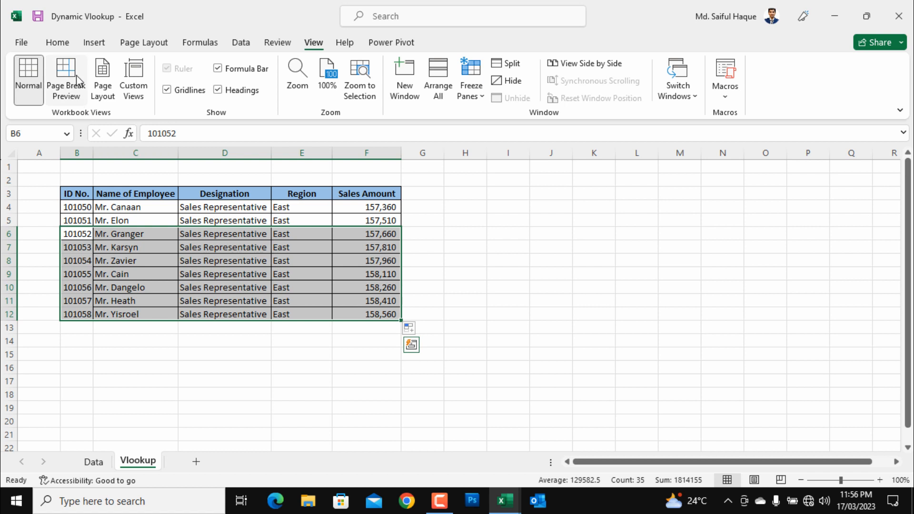
{"action": "left_click", "coordinate": [58, 41]}
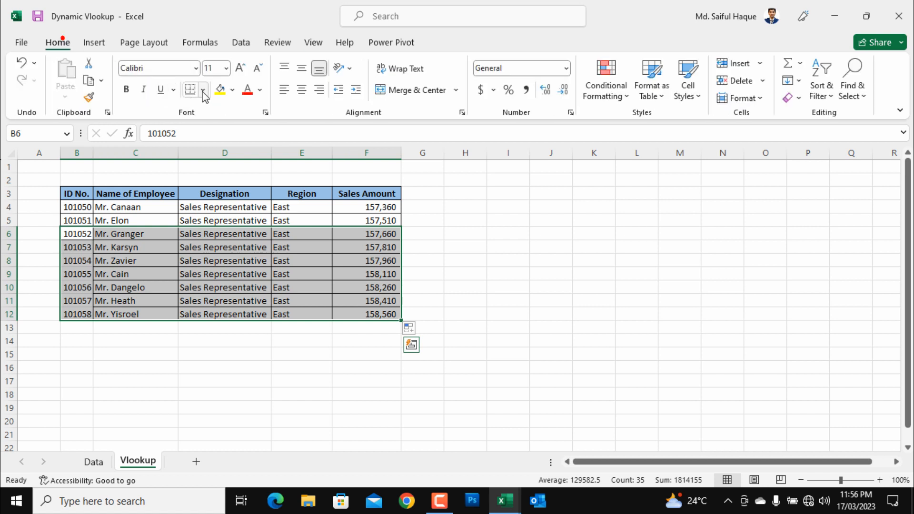
{"action": "left_click", "coordinate": [203, 92]}
{"action": "left_click", "coordinate": [210, 222]}
{"action": "left_click", "coordinate": [429, 251]}
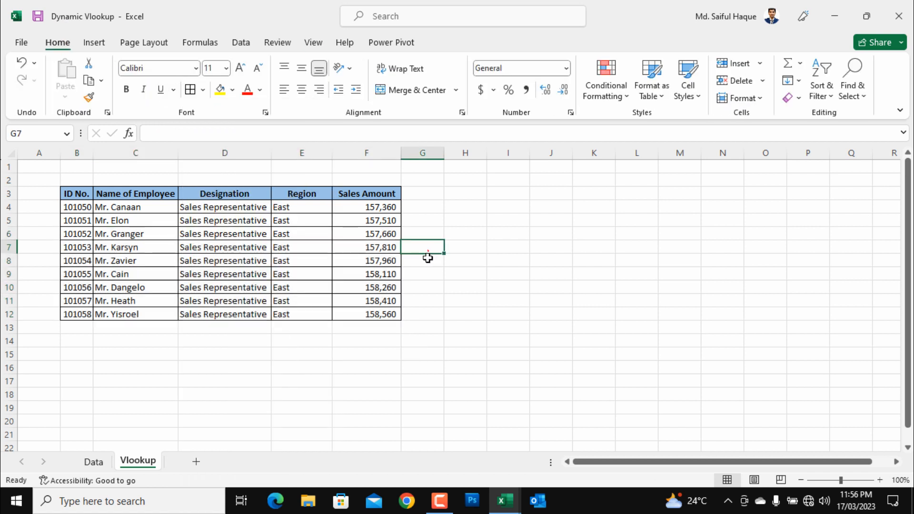
Clear the ID numbers in B4:B12 on the Vlookup sheet and undo the deletion.
{"action": "left_click_drag", "start_coordinate": [79, 206], "coordinate": [85, 317]}
{"action": "key", "text": "Delete"}
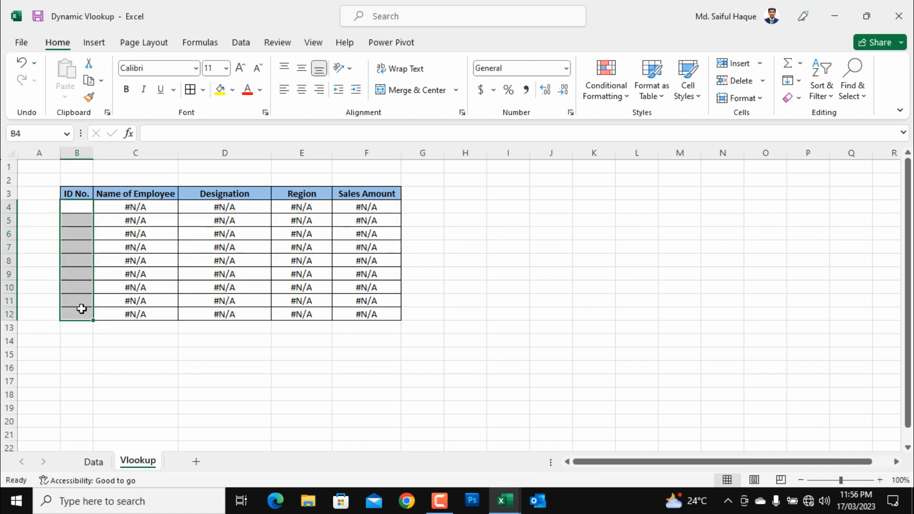
{"action": "key", "text": "ctrl+z"}
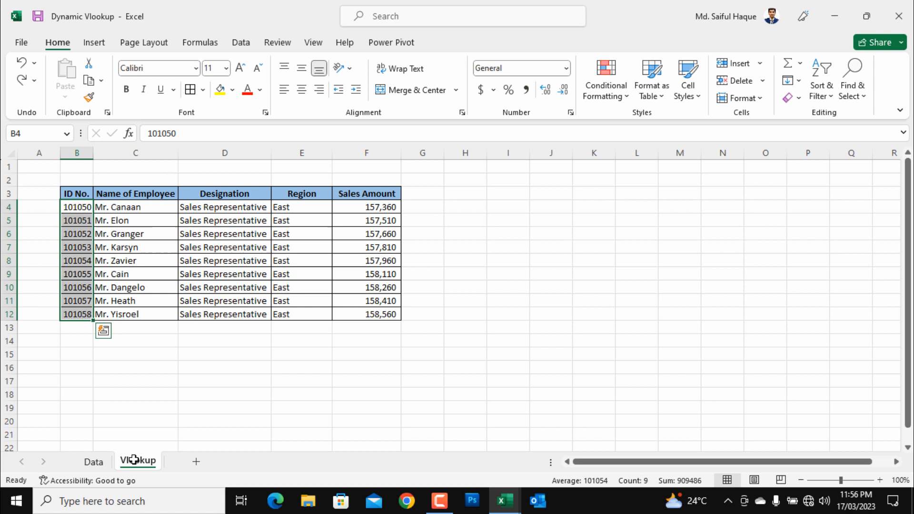
{"action": "left_click", "coordinate": [106, 354]}
{"action": "left_click", "coordinate": [101, 463]}
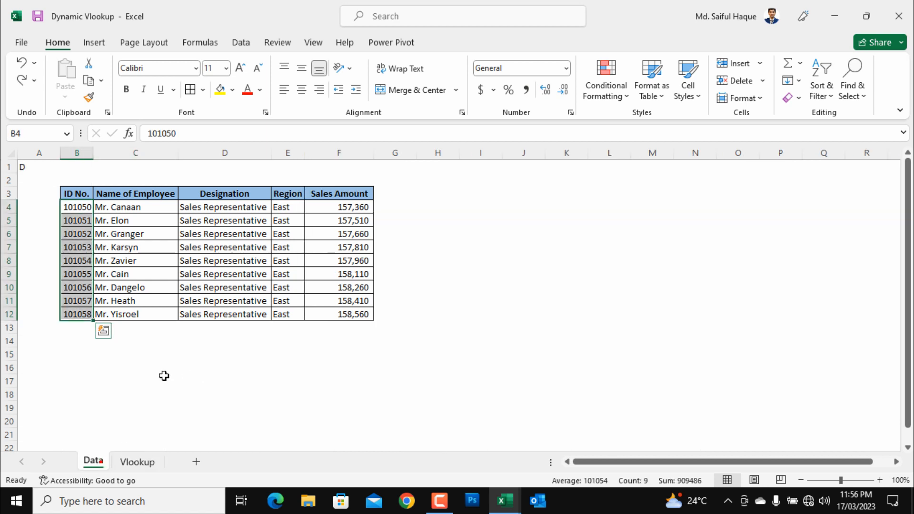
{"action": "left_click", "coordinate": [190, 368]}
{"action": "left_click", "coordinate": [138, 462]}
{"action": "left_click_drag", "start_coordinate": [75, 205], "coordinate": [142, 312]}
{"action": "left_click_drag", "start_coordinate": [138, 264], "coordinate": [383, 312]}
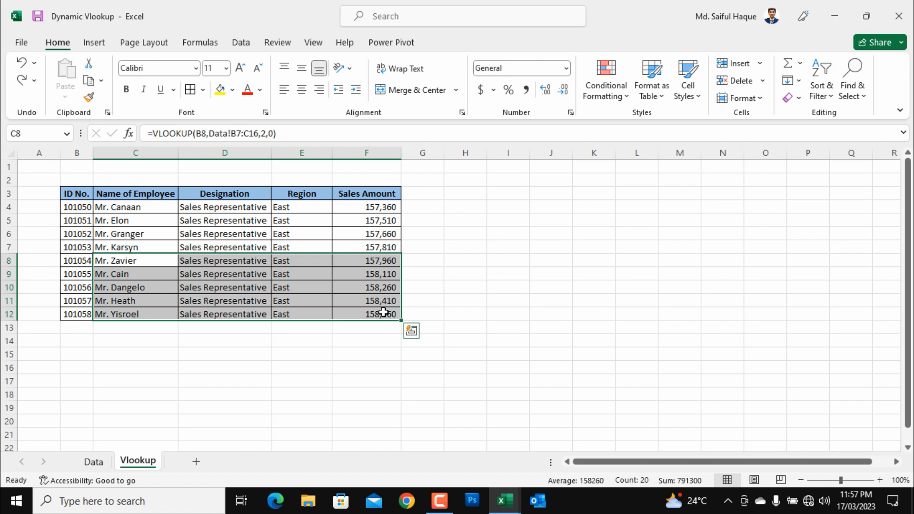
Copy the records in B24:F31 of the Vlookup workbook and paste them from B13 on the Data sheet of the Dynamic Vlookup workbook.
{"action": "left_click", "coordinate": [94, 462]}
{"action": "left_click", "coordinate": [90, 330]}
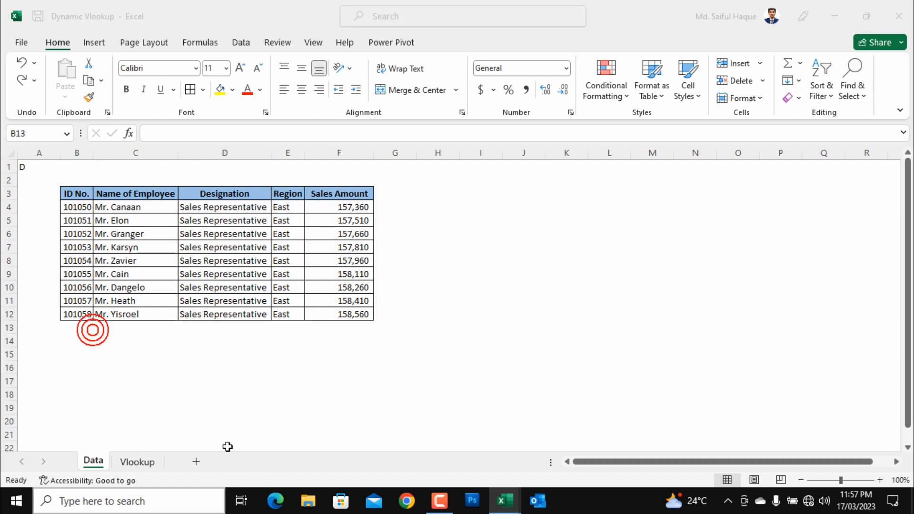
{"action": "key", "text": "alt+Tab"}
{"action": "scroll", "coordinate": [85, 339], "scroll_direction": "down", "scroll_amount": 4}
{"action": "left_click_drag", "start_coordinate": [50, 315], "coordinate": [327, 410]}
{"action": "key", "text": "ctrl+c"}
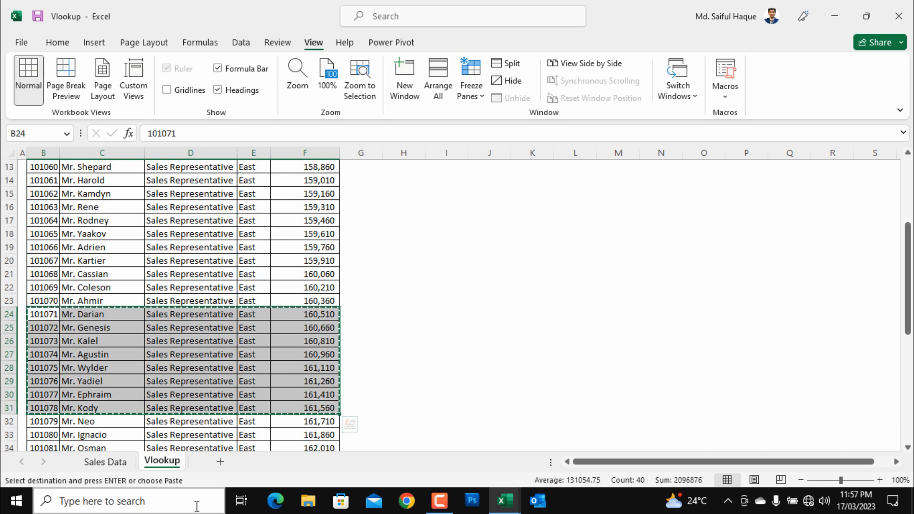
{"action": "key", "text": "alt+Tab"}
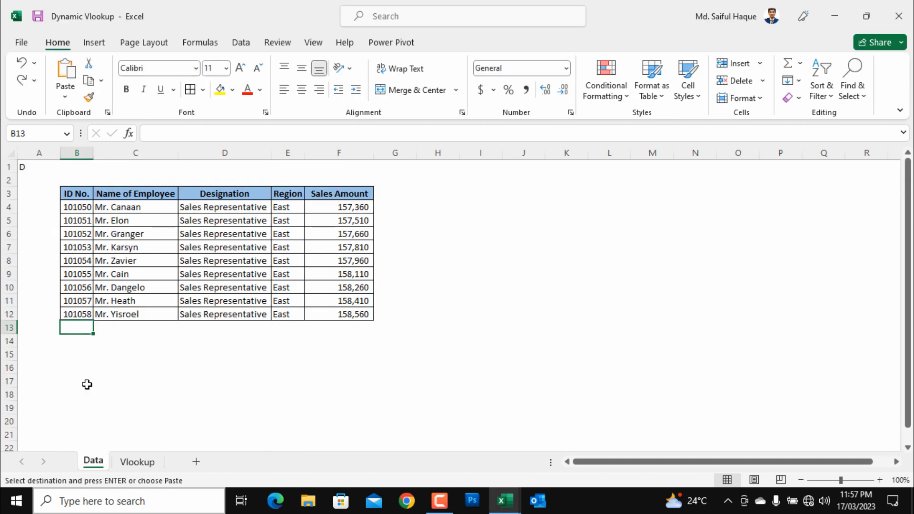
{"action": "right_click", "coordinate": [83, 328]}
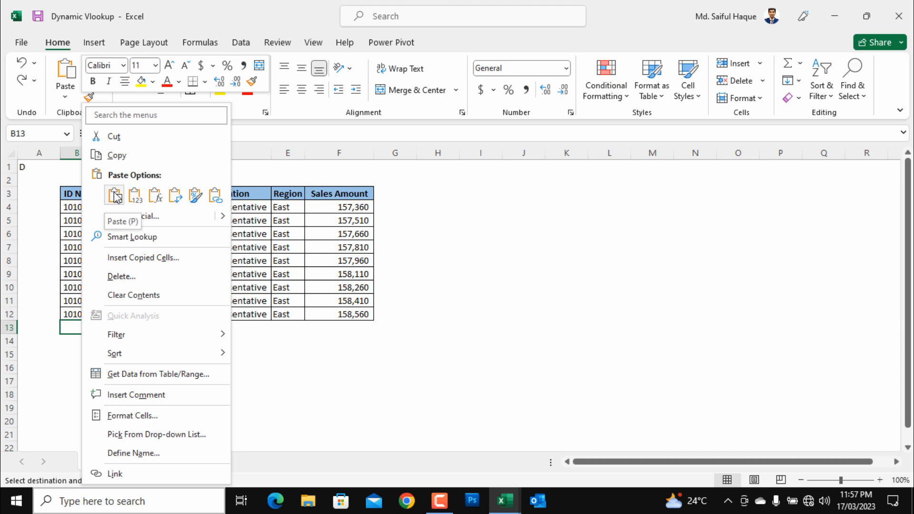
{"action": "left_click", "coordinate": [114, 194]}
{"action": "left_click", "coordinate": [408, 303]}
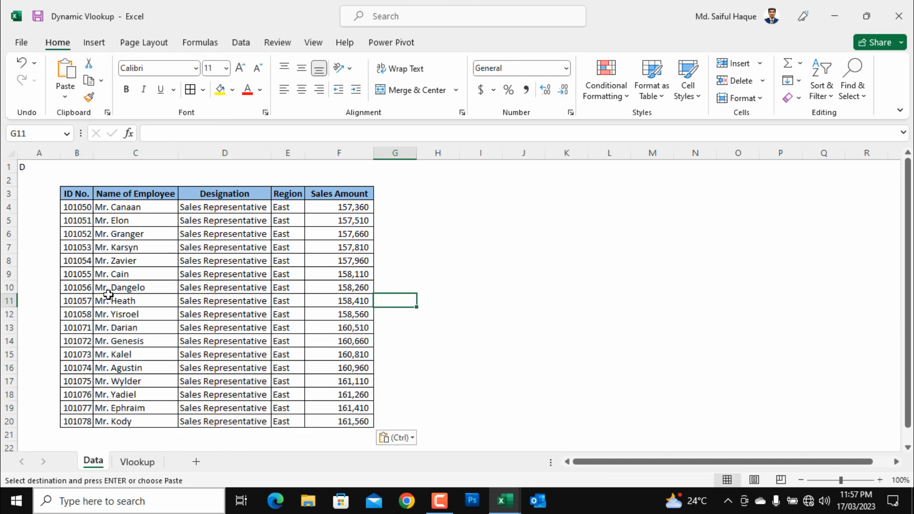
Undo the paste of the additional records on the Data sheet and redo it.
{"action": "key", "text": "ctrl+z"}
{"action": "left_click_drag", "start_coordinate": [79, 206], "coordinate": [88, 316]}
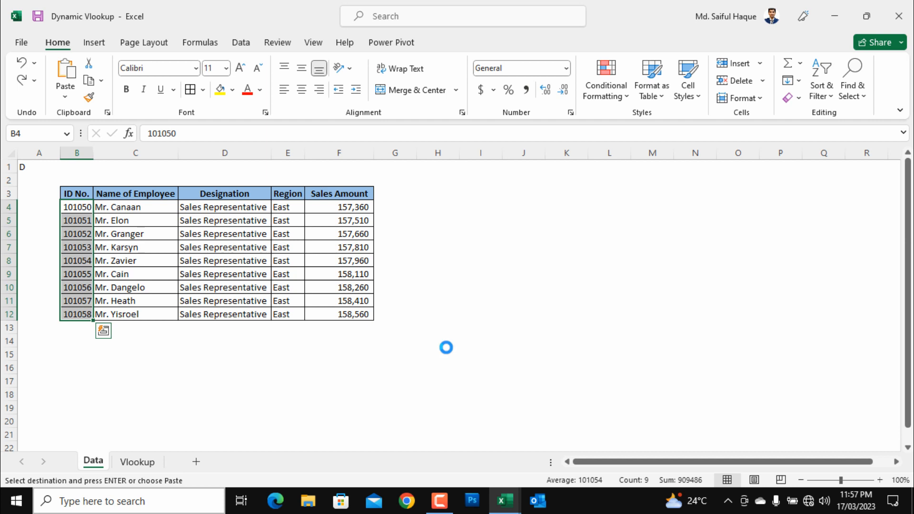
{"action": "key", "text": "ctrl+y"}
Copy the Data sheet's ID numbers in B4:B20, paste them as values from B4 on the Vlookup sheet, and fill the lookup formulas down to row 20.
{"action": "left_click_drag", "start_coordinate": [80, 209], "coordinate": [85, 419]}
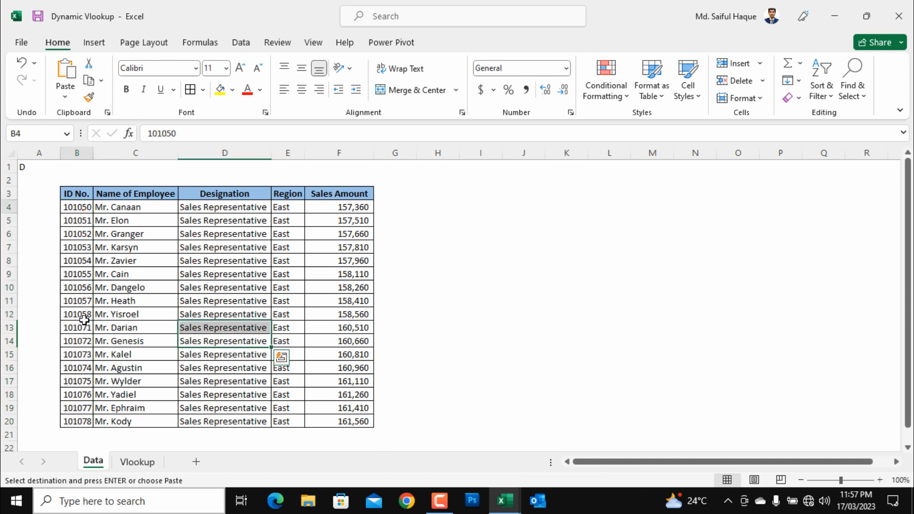
{"action": "left_click_drag", "start_coordinate": [77, 208], "coordinate": [78, 424]}
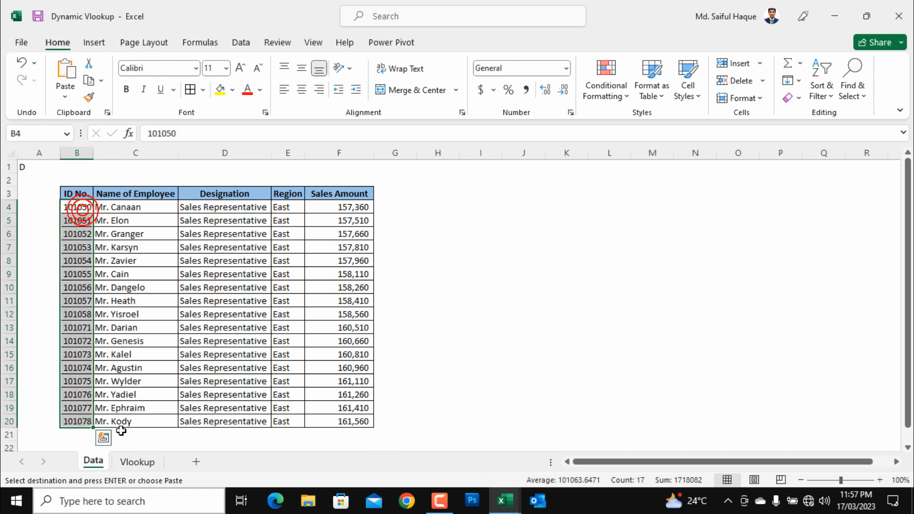
{"action": "left_click", "coordinate": [137, 462]}
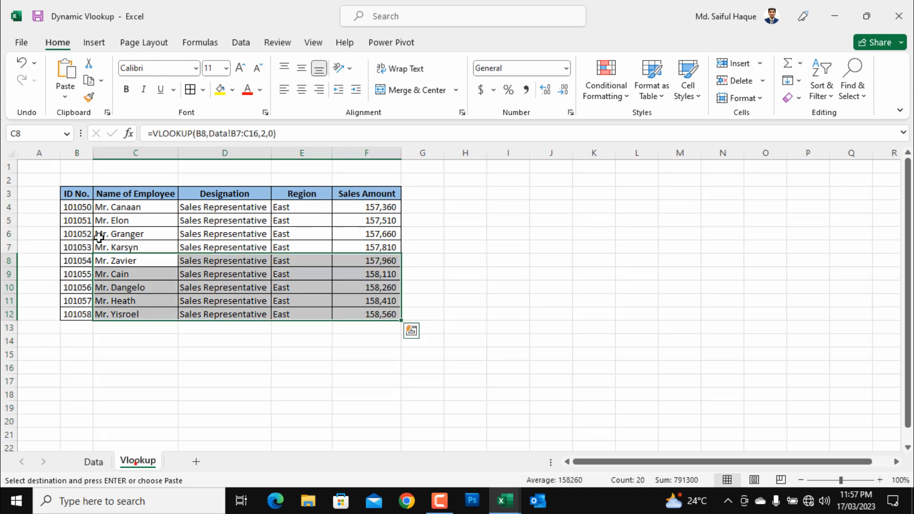
{"action": "left_click", "coordinate": [78, 207]}
{"action": "right_click", "coordinate": [78, 207]}
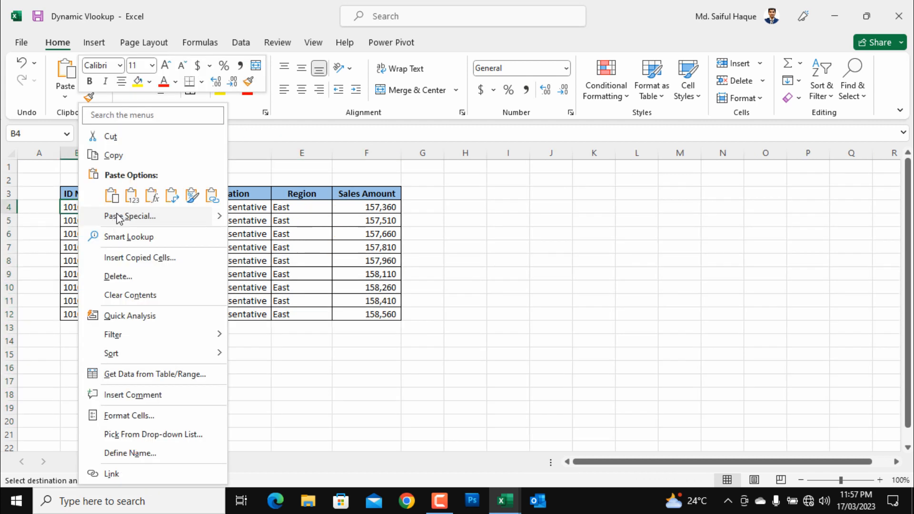
{"action": "left_click", "coordinate": [132, 195]}
{"action": "left_click_drag", "start_coordinate": [123, 207], "coordinate": [471, 404]}
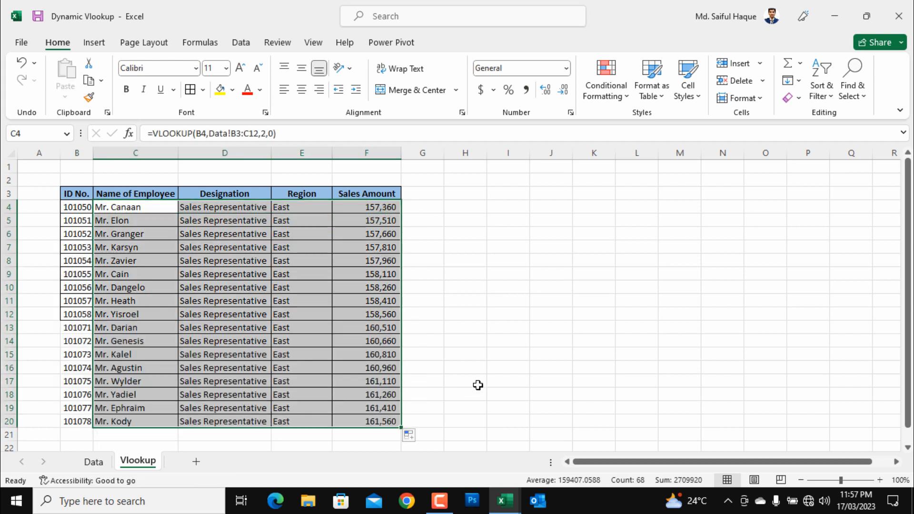
{"action": "left_click", "coordinate": [523, 337]}
Copy the ID number in B20 of the Vlookup sheet and search for it on the Data sheet.
{"action": "left_click", "coordinate": [118, 421]}
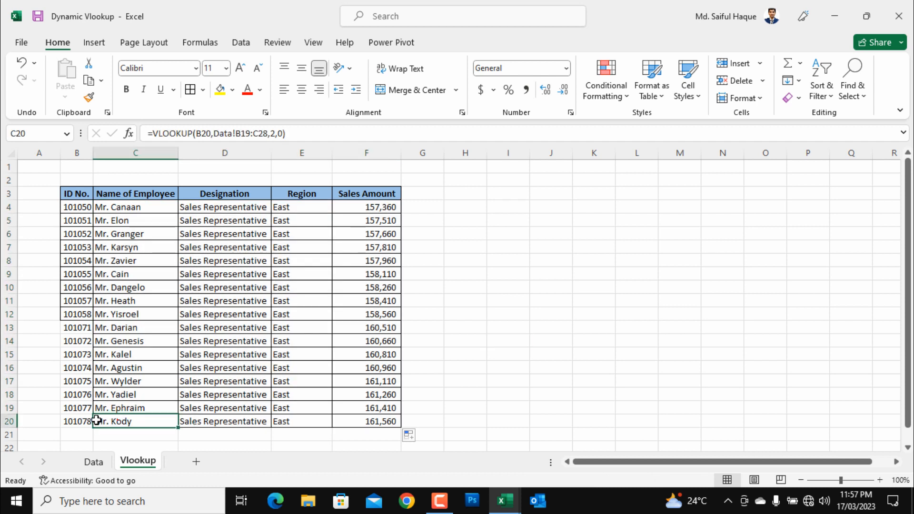
{"action": "left_click", "coordinate": [82, 420]}
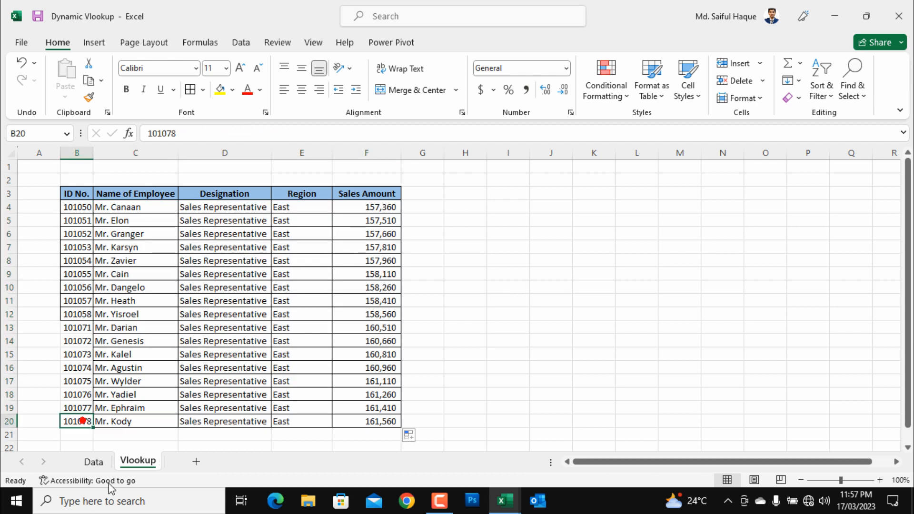
{"action": "key", "text": "ctrl+c"}
{"action": "left_click", "coordinate": [96, 463]}
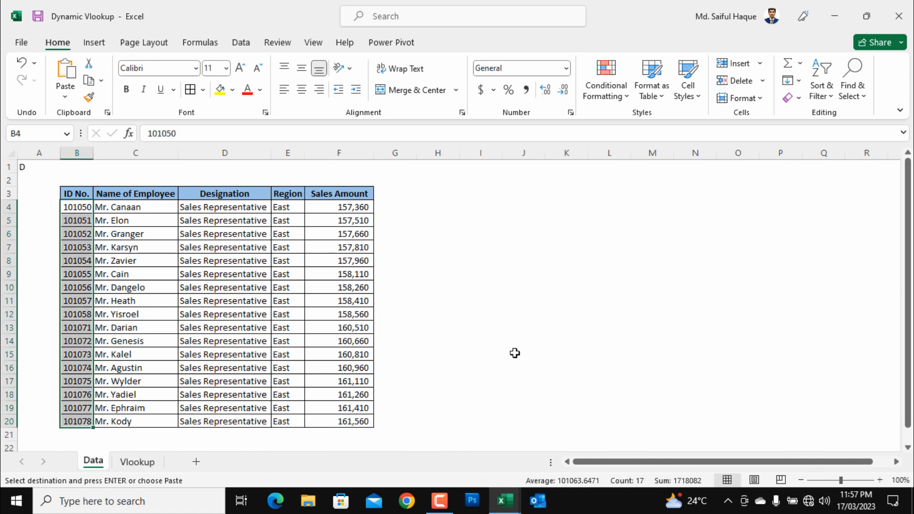
{"action": "left_click", "coordinate": [525, 338]}
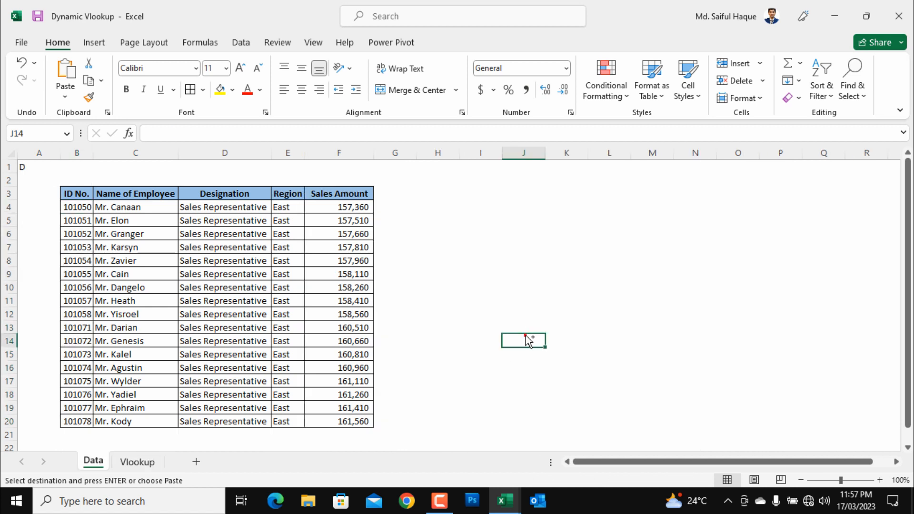
{"action": "key", "text": "ctrl+f"}
{"action": "key", "text": "ctrl+v"}
{"action": "key", "text": "Return"}
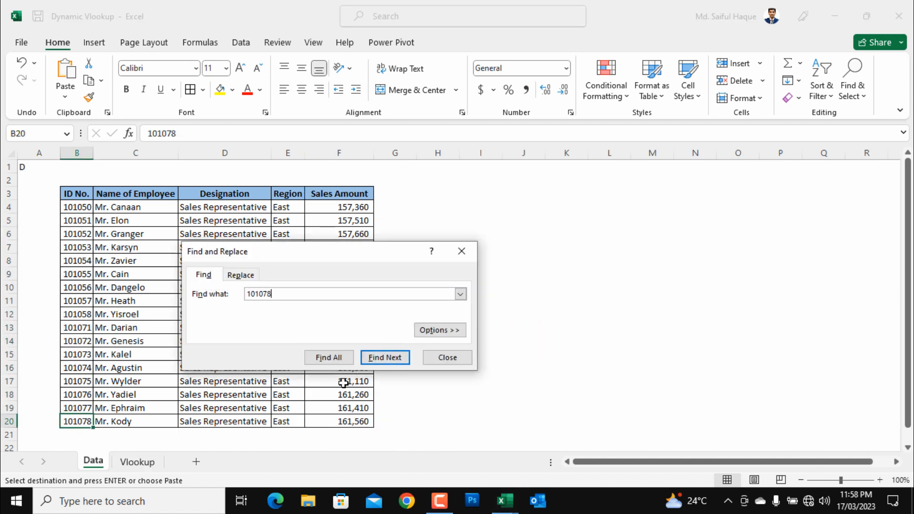
{"action": "key", "text": "Escape"}
Check the last row of the Vlookup sheet, and find all occurrences of its ID number on the Data sheet.
{"action": "left_click", "coordinate": [138, 462]}
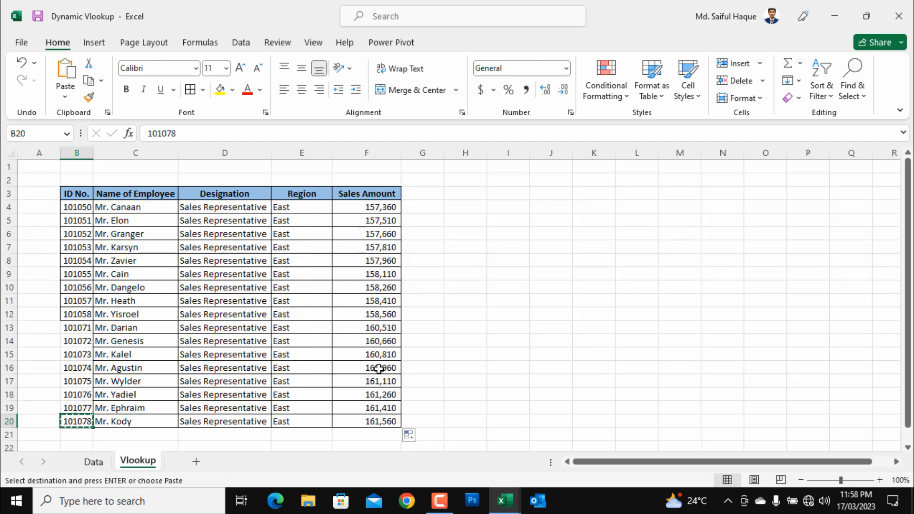
{"action": "left_click", "coordinate": [381, 409]}
{"action": "left_click", "coordinate": [81, 422]}
{"action": "left_click", "coordinate": [552, 300]}
{"action": "key", "text": "ctrl+Page_Up"}
{"action": "left_click", "coordinate": [542, 301]}
{"action": "key", "text": "ctrl+f"}
{"action": "key", "text": "Return"}
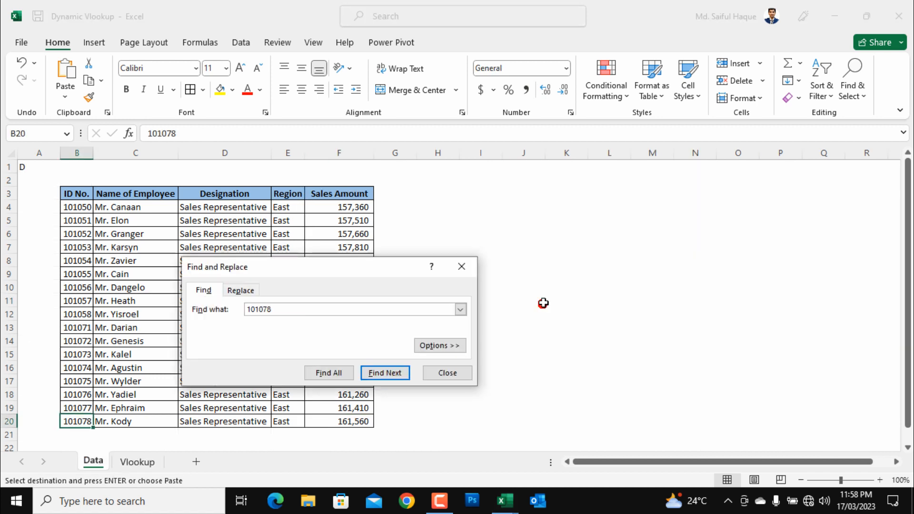
{"action": "left_click", "coordinate": [337, 375]}
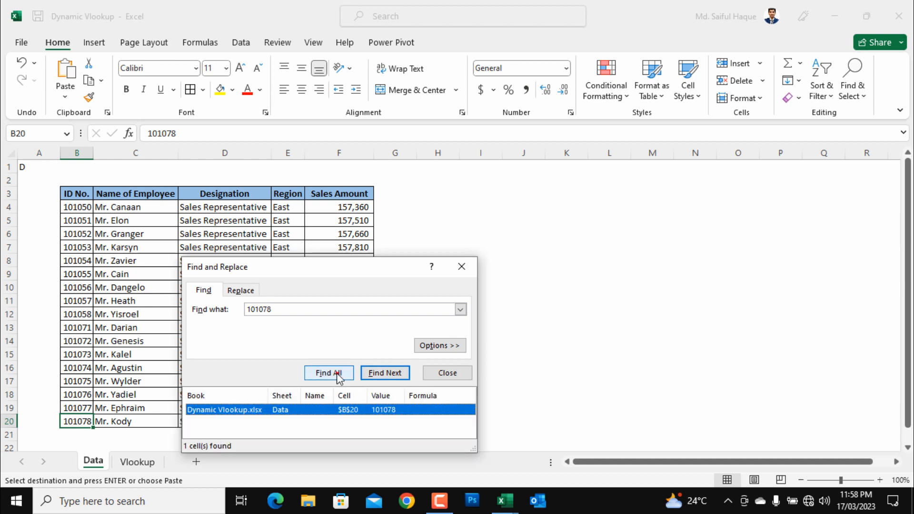
{"action": "left_click", "coordinate": [454, 372]}
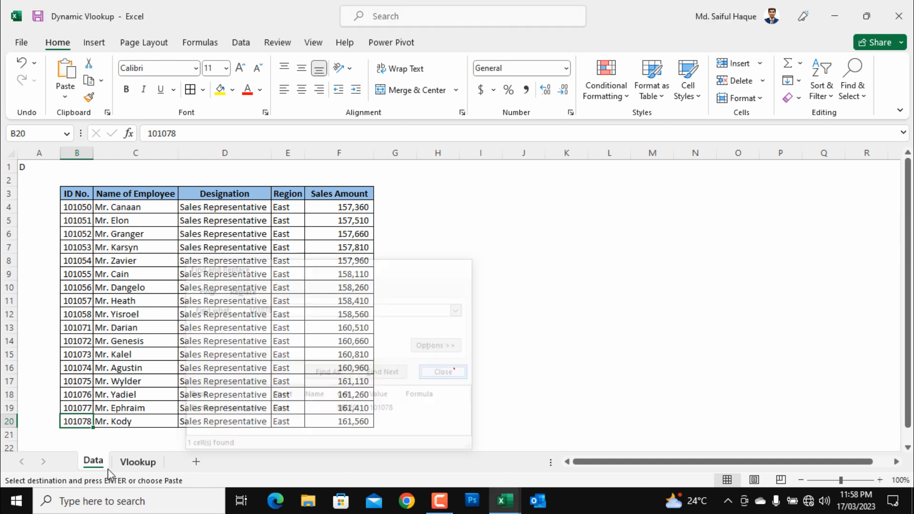
Examine the lookup formulas in the Designation column, including D4, and compare the Vlookup table with the Data sheet it refers to.
{"action": "left_click", "coordinate": [136, 461]}
{"action": "left_click", "coordinate": [230, 260]}
{"action": "left_click", "coordinate": [246, 284]}
{"action": "left_click", "coordinate": [264, 264]}
{"action": "left_click", "coordinate": [202, 311]}
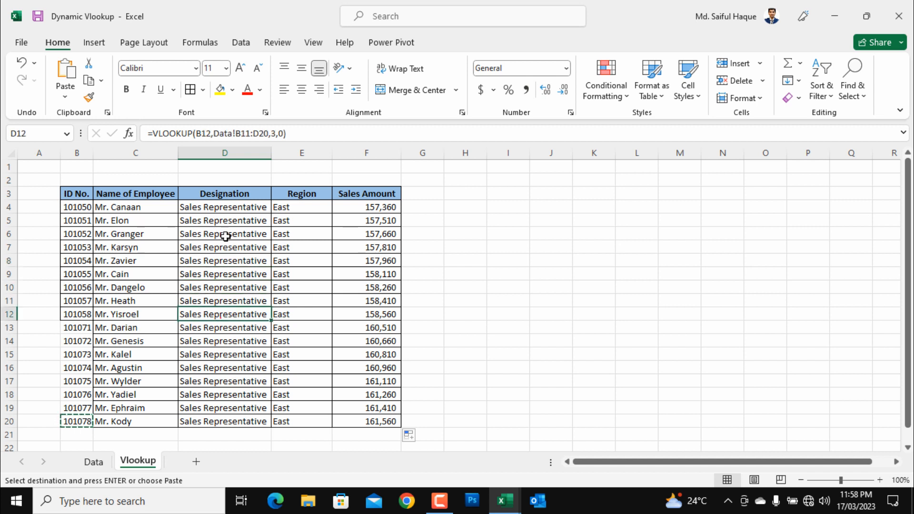
{"action": "left_click", "coordinate": [231, 206]}
{"action": "double_click", "coordinate": [231, 206]}
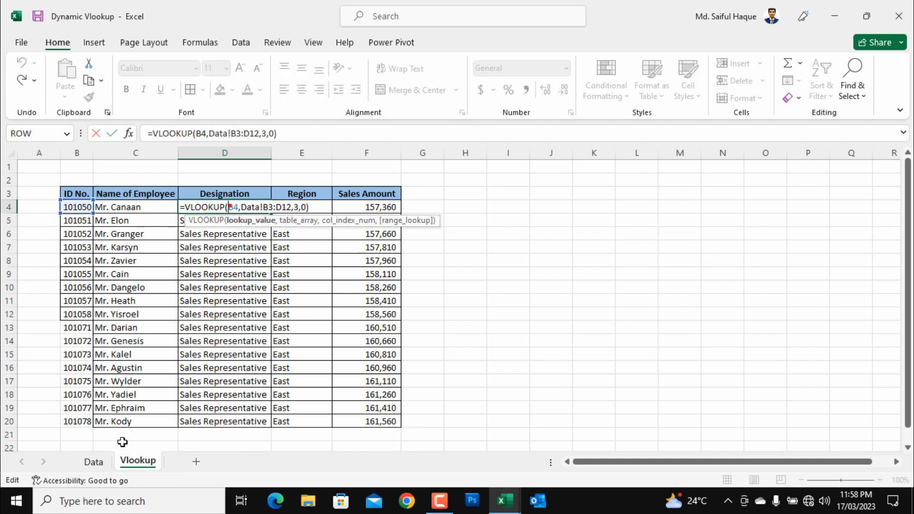
{"action": "left_click", "coordinate": [89, 461]}
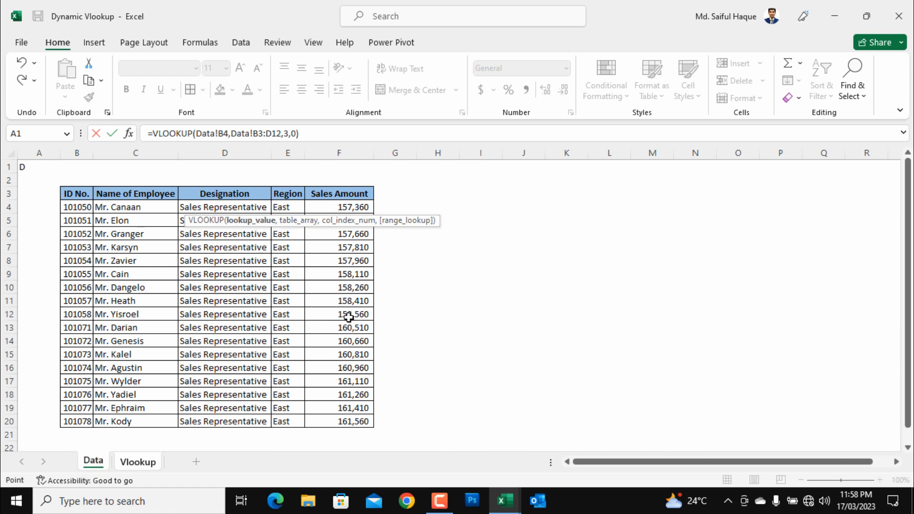
{"action": "left_click", "coordinate": [144, 459]}
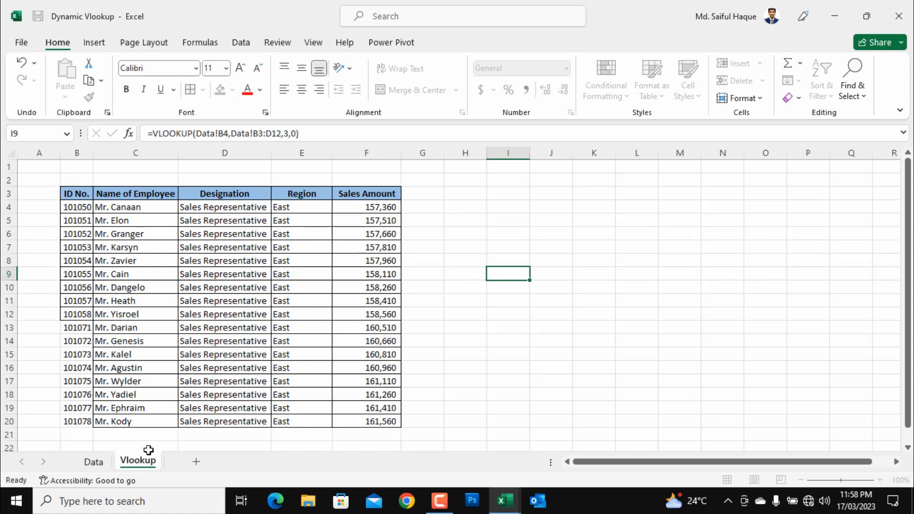
{"action": "left_click", "coordinate": [95, 463]}
{"action": "left_click", "coordinate": [140, 461]}
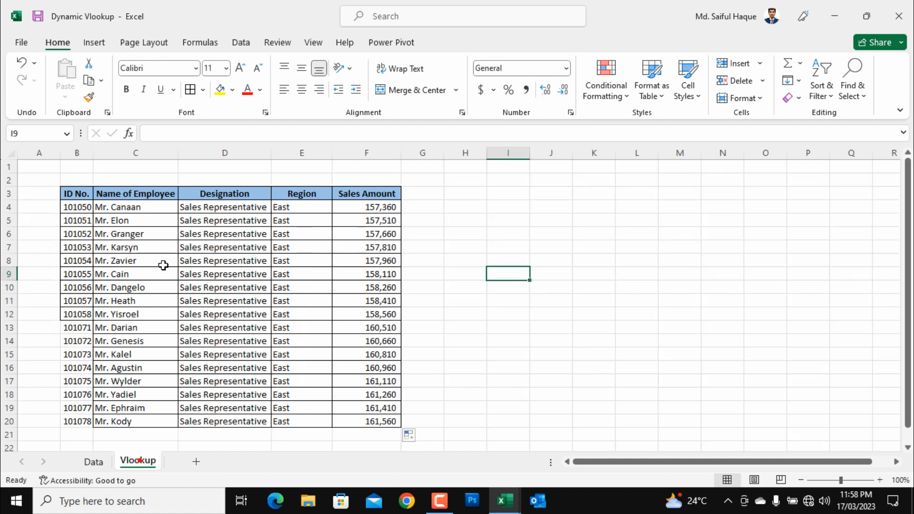
{"action": "left_click_drag", "start_coordinate": [85, 193], "coordinate": [370, 417]}
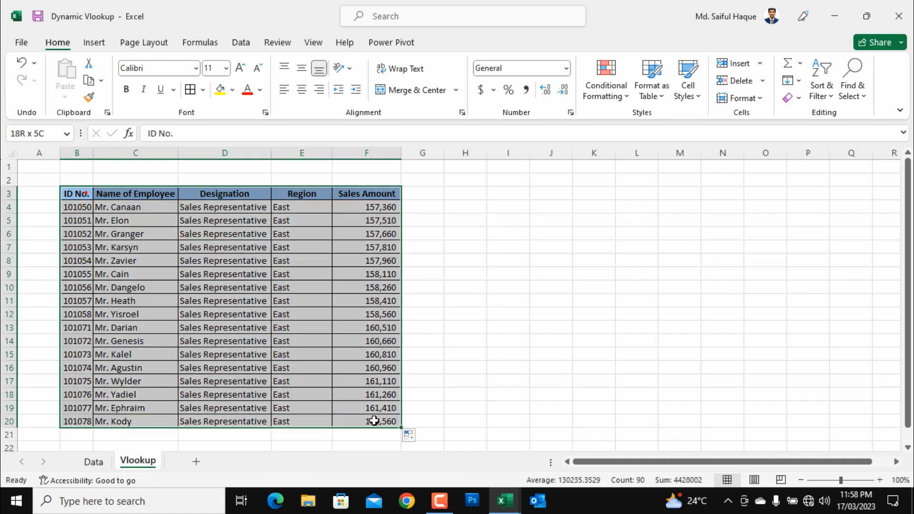
{"action": "left_click", "coordinate": [455, 353]}
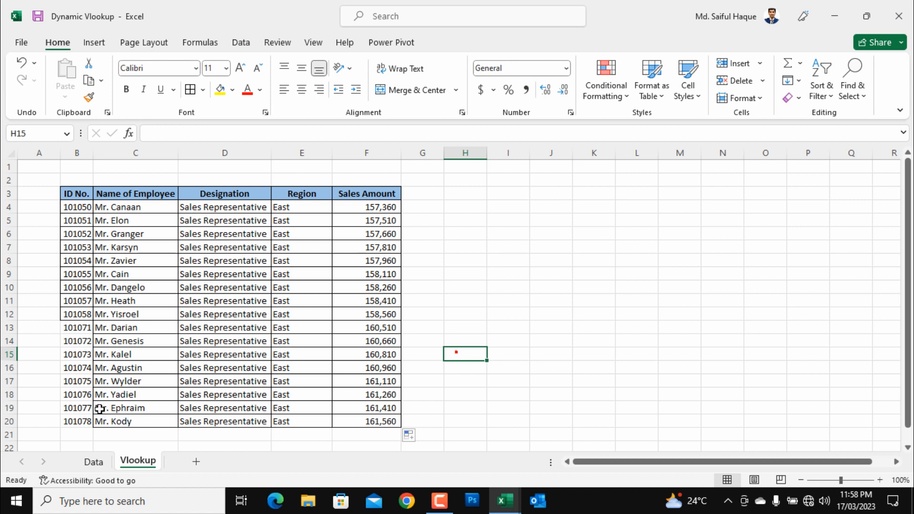
Clear the lookup results in C13:F20 on the Vlookup sheet.
{"action": "left_click", "coordinate": [75, 329]}
{"action": "left_click_drag", "start_coordinate": [125, 334], "coordinate": [218, 382]}
{"action": "left_click", "coordinate": [125, 330]}
{"action": "left_click_drag", "start_coordinate": [317, 403], "coordinate": [367, 413]}
{"action": "key", "text": "Delete"}
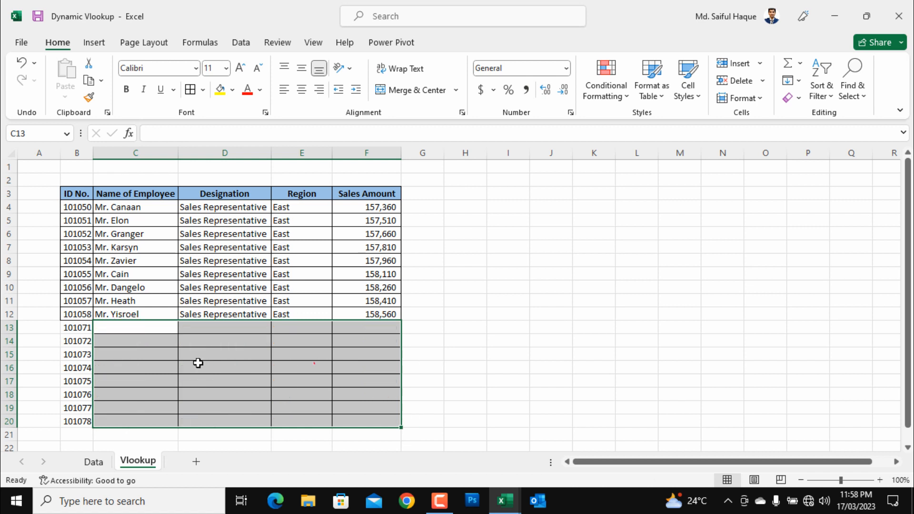
Clear all ID numbers and lookup formulas below the header row of the Vlookup sheet's table.
{"action": "left_click", "coordinate": [314, 363]}
{"action": "left_click_drag", "start_coordinate": [81, 206], "coordinate": [79, 419]}
{"action": "left_click_drag", "start_coordinate": [138, 327], "coordinate": [386, 419]}
{"action": "left_click_drag", "start_coordinate": [485, 278], "coordinate": [509, 285]}
{"action": "left_click", "coordinate": [230, 224]}
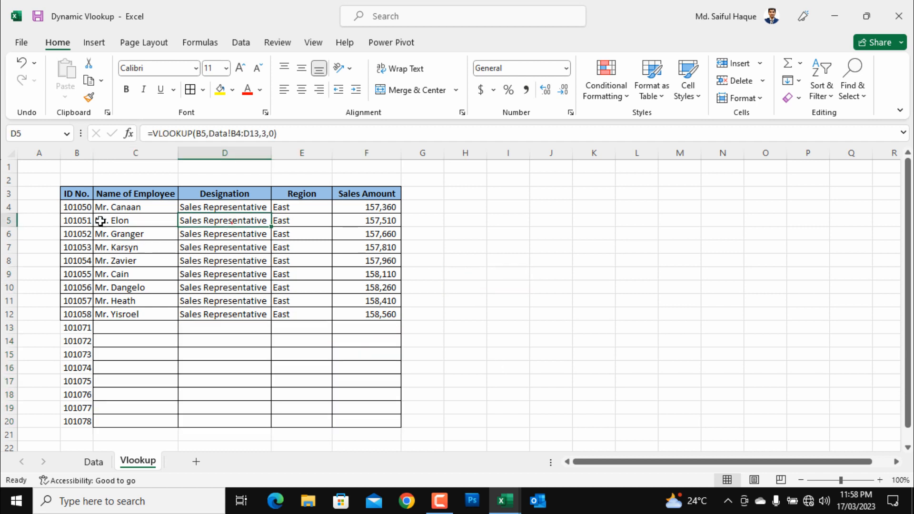
{"action": "mouse_move", "coordinate": [84, 209]}
{"action": "left_mouse_down"}
{"action": "mouse_move", "coordinate": [371, 401]}
{"action": "mouse_move", "coordinate": [381, 433]}
{"action": "left_mouse_up"}
{"action": "key", "text": "Delete"}
{"action": "left_click", "coordinate": [570, 298]}
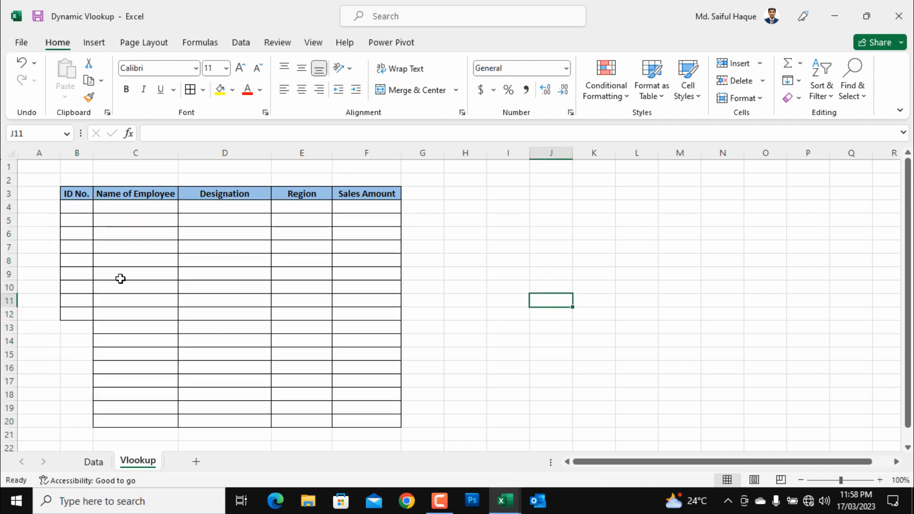
Delete all cells of the Vlookup sheet, including the table's headers and borders.
{"action": "left_click_drag", "start_coordinate": [10, 207], "coordinate": [76, 435]}
{"action": "left_click_drag", "start_coordinate": [80, 441], "coordinate": [80, 441]}
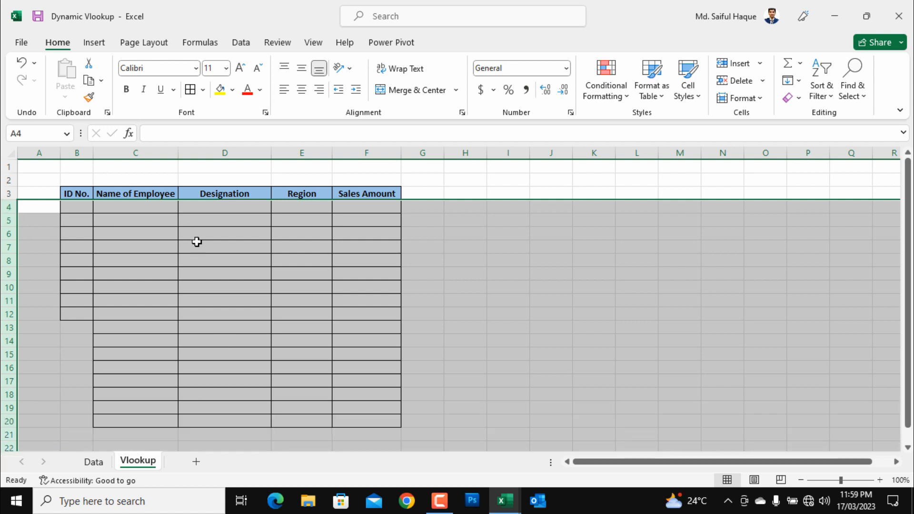
{"action": "left_click", "coordinate": [9, 152]}
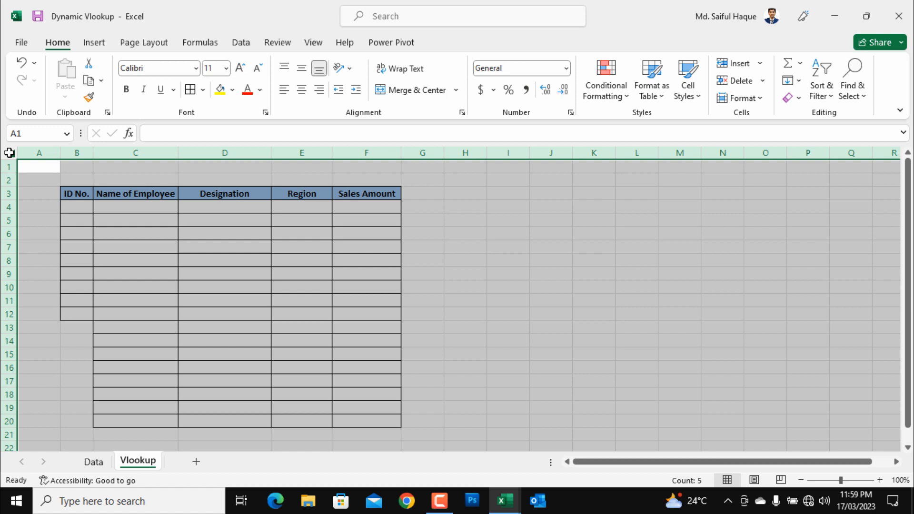
{"action": "key", "text": "ctrl+minus"}
{"action": "left_click_drag", "start_coordinate": [240, 184], "coordinate": [223, 194]}
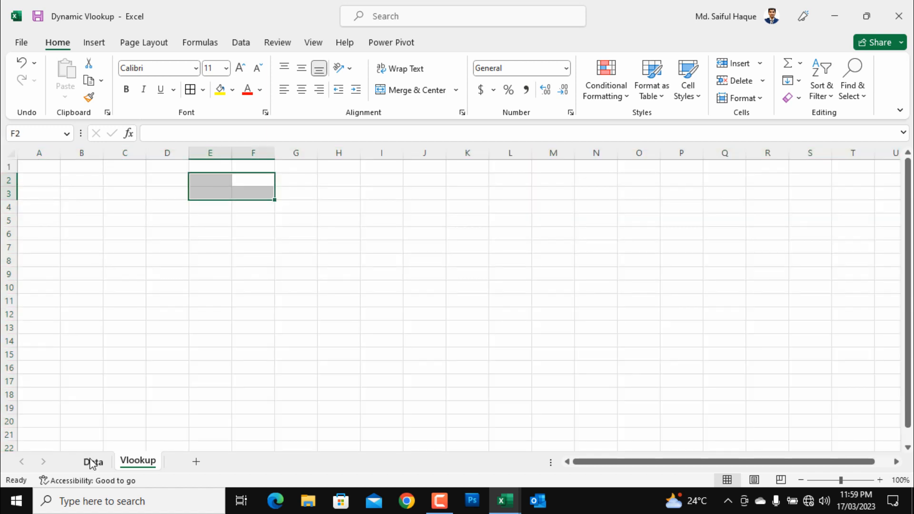
Copy the header row from the Data sheet and paste it as values at B3 of the Vlookup sheet.
{"action": "left_click", "coordinate": [92, 462]}
{"action": "left_click_drag", "start_coordinate": [95, 195], "coordinate": [330, 195]}
{"action": "key", "text": "ctrl+c"}
{"action": "left_click", "coordinate": [143, 460]}
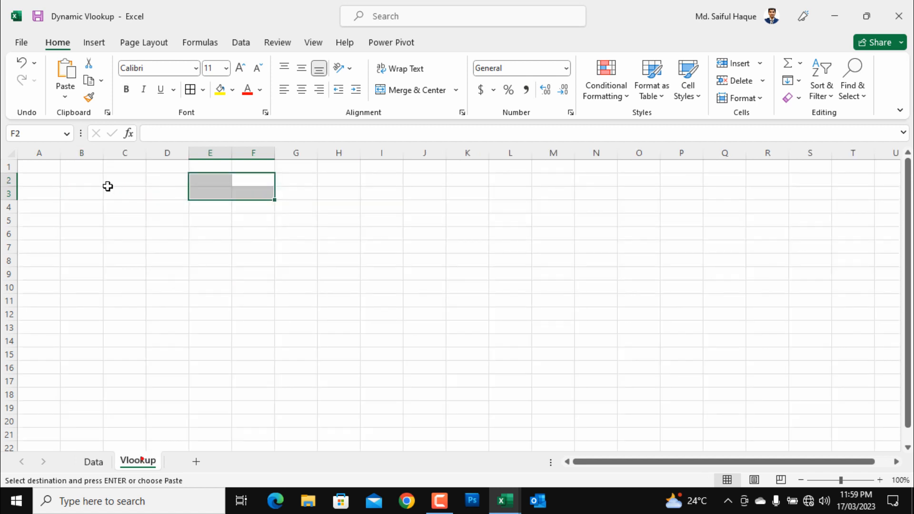
{"action": "left_click", "coordinate": [90, 194]}
{"action": "right_click", "coordinate": [89, 194]}
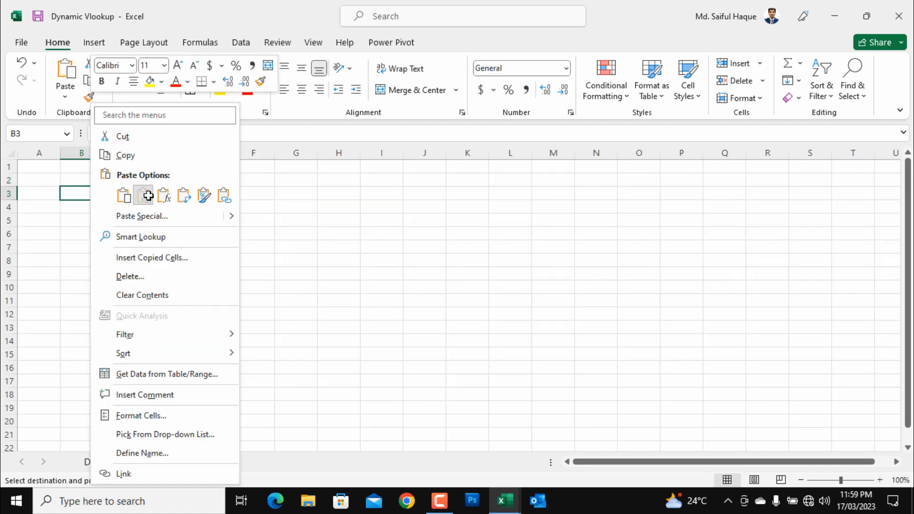
{"action": "left_click", "coordinate": [148, 199]}
Auto-fit the widths of columns B to F to the header text on the Vlookup sheet.
{"action": "left_click_drag", "start_coordinate": [319, 258], "coordinate": [306, 250]}
{"action": "left_click_drag", "start_coordinate": [89, 152], "coordinate": [279, 168]}
{"action": "double_click", "coordinate": [274, 153]}
{"action": "left_click", "coordinate": [371, 171]}
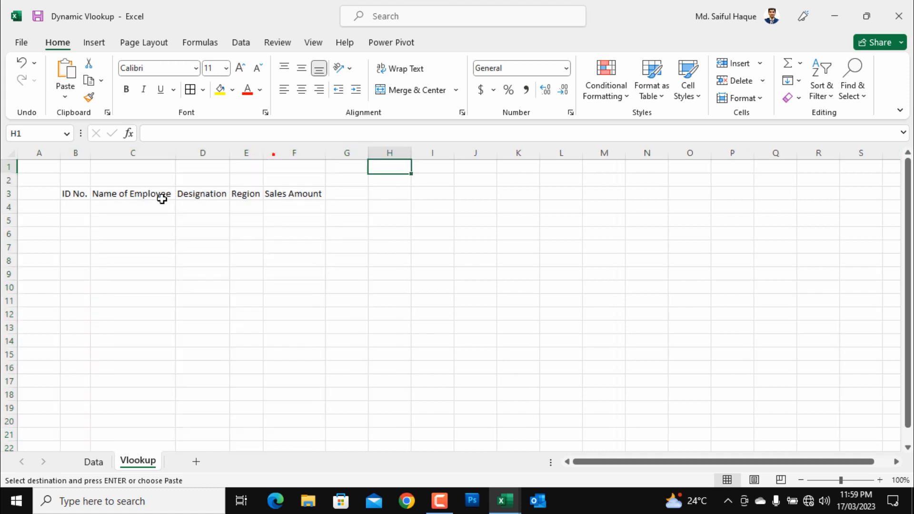
Convert B3:F6 on the Vlookup sheet into a table, treating the first row as headers.
{"action": "left_click_drag", "start_coordinate": [70, 195], "coordinate": [296, 224]}
{"action": "left_click_drag", "start_coordinate": [82, 197], "coordinate": [296, 234]}
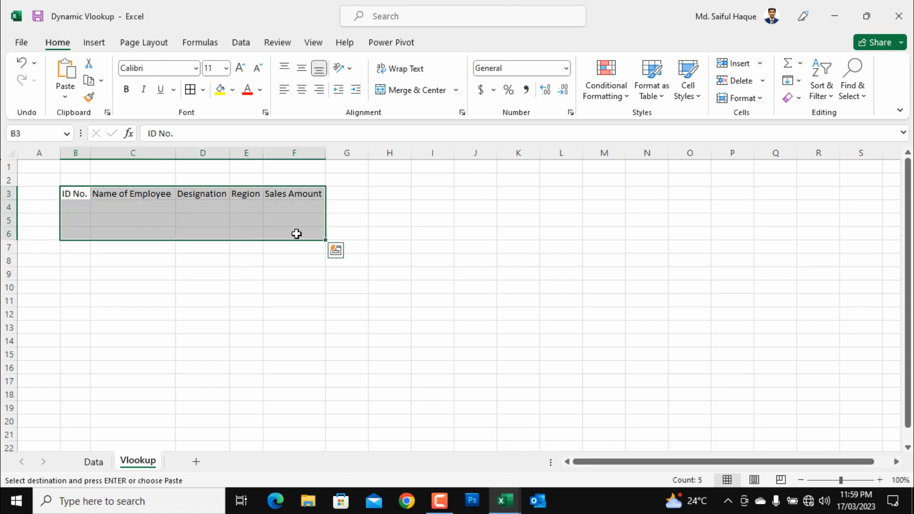
{"action": "key", "text": "ctrl+t"}
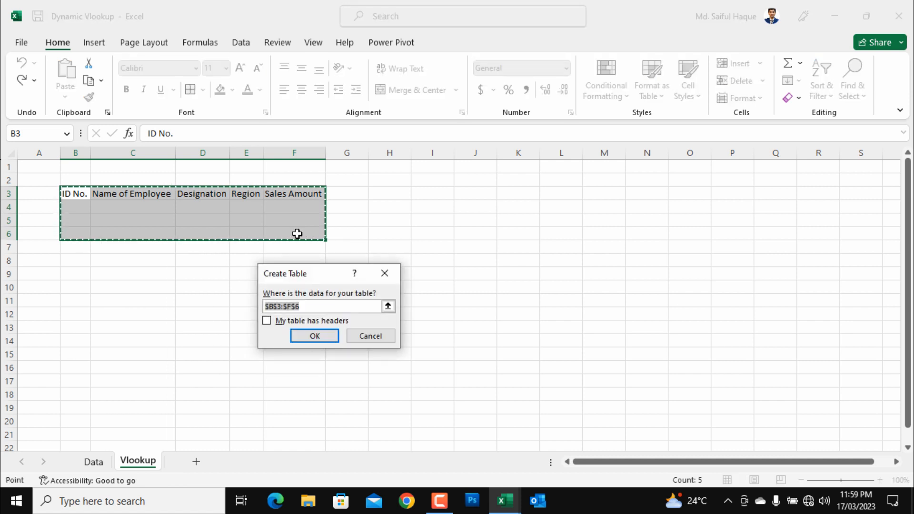
{"action": "left_click_drag", "start_coordinate": [324, 280], "coordinate": [460, 240]}
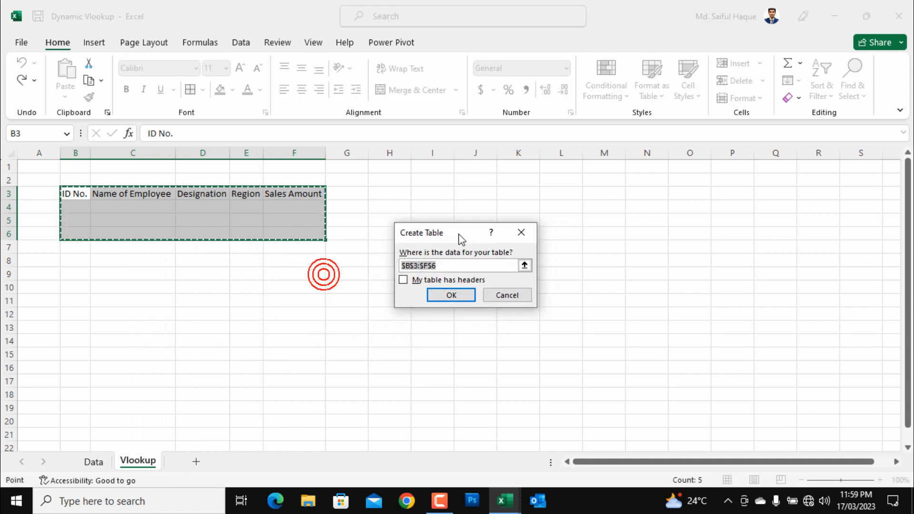
{"action": "left_click", "coordinate": [403, 280]}
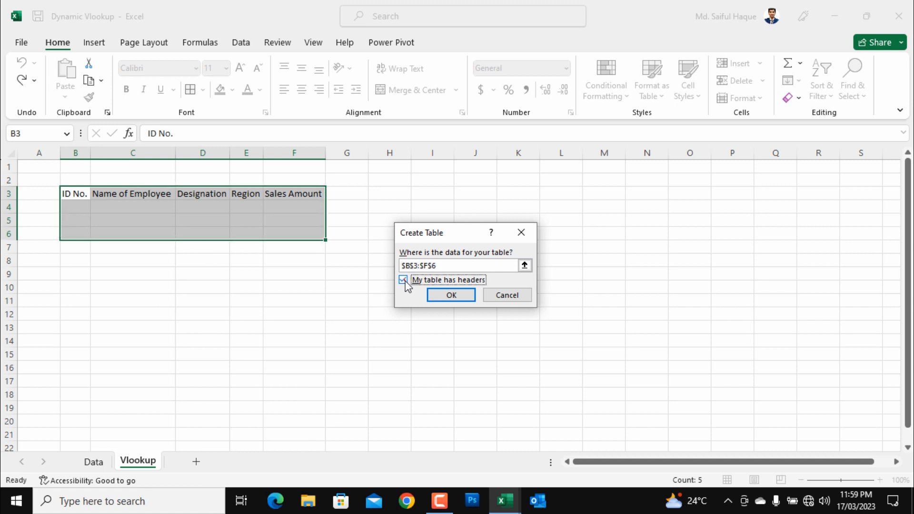
{"action": "left_click", "coordinate": [449, 295]}
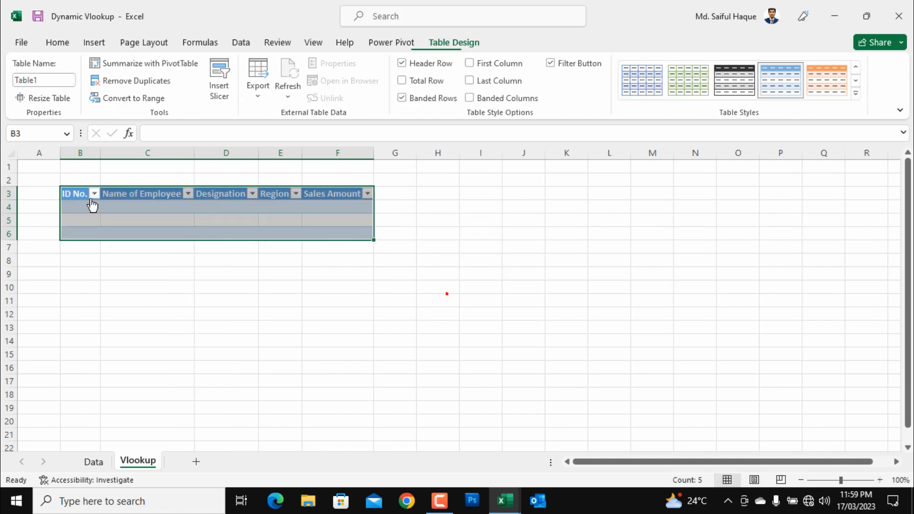
Apply the medium table style with a black header and grey banded rows to the Vlookup table.
{"action": "left_click_drag", "start_coordinate": [140, 196], "coordinate": [339, 200]}
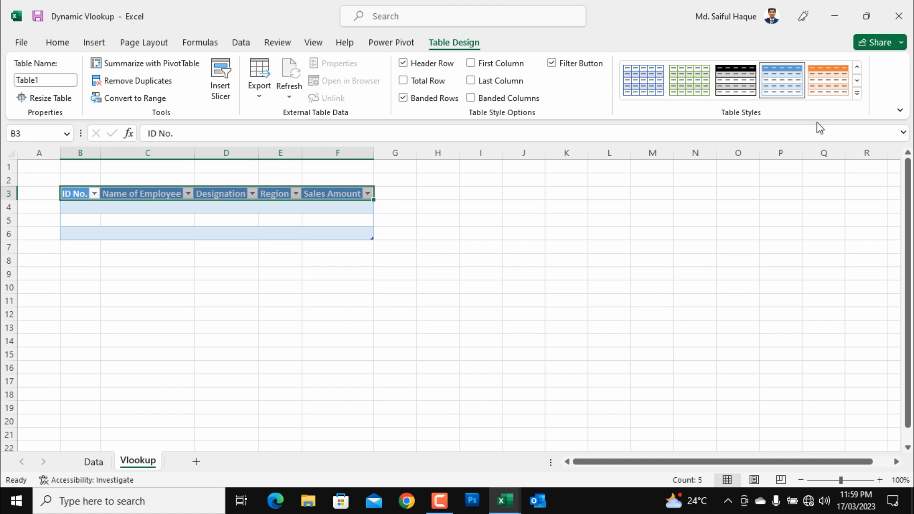
{"action": "left_click", "coordinate": [857, 96]}
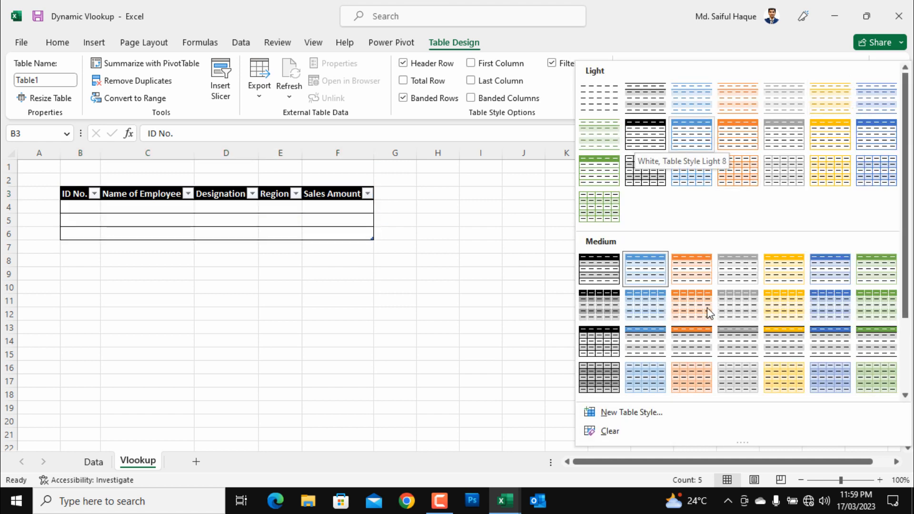
{"action": "left_click", "coordinate": [592, 306]}
{"action": "left_click", "coordinate": [381, 298]}
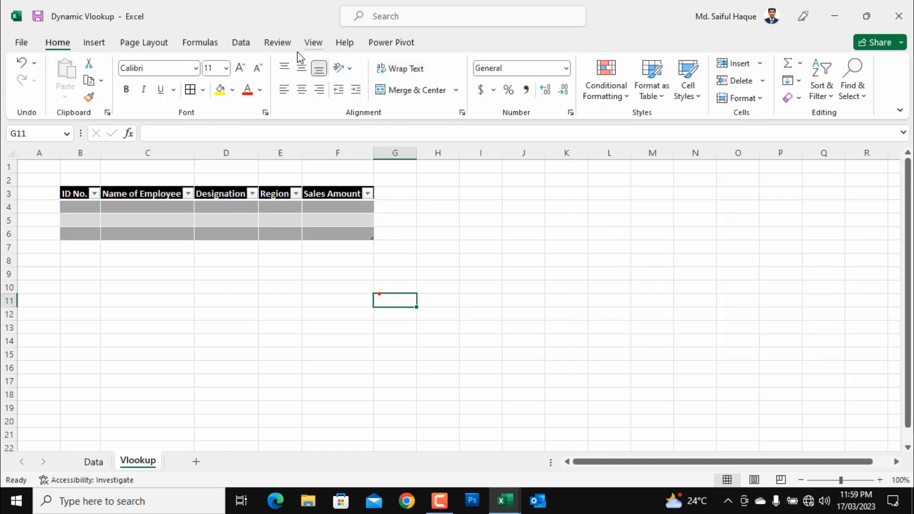
Hide the gridlines on the Vlookup sheet and switch to the Data sheet.
{"action": "left_click", "coordinate": [309, 45]}
{"action": "left_click", "coordinate": [185, 94]}
{"action": "left_click", "coordinate": [537, 297]}
{"action": "left_click", "coordinate": [558, 271]}
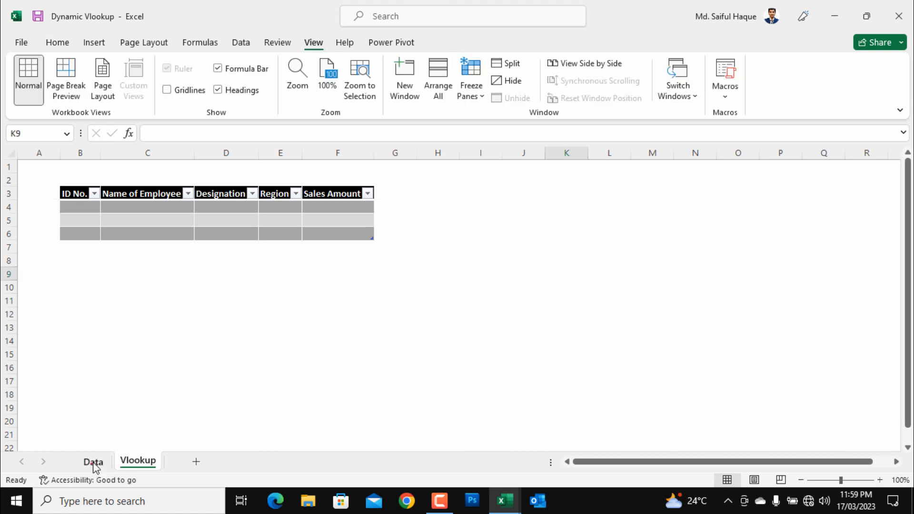
{"action": "left_click", "coordinate": [93, 462]}
{"action": "left_click", "coordinate": [75, 196]}
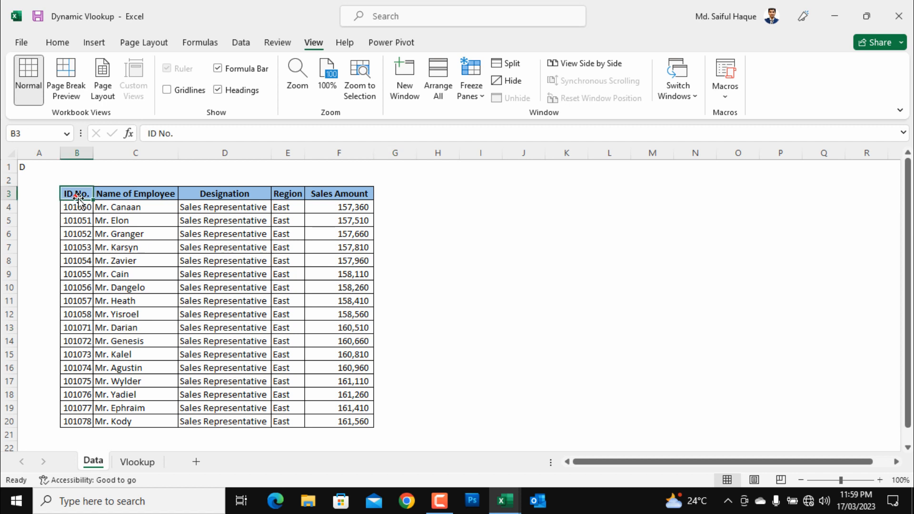
{"action": "key", "text": "ctrl+t"}
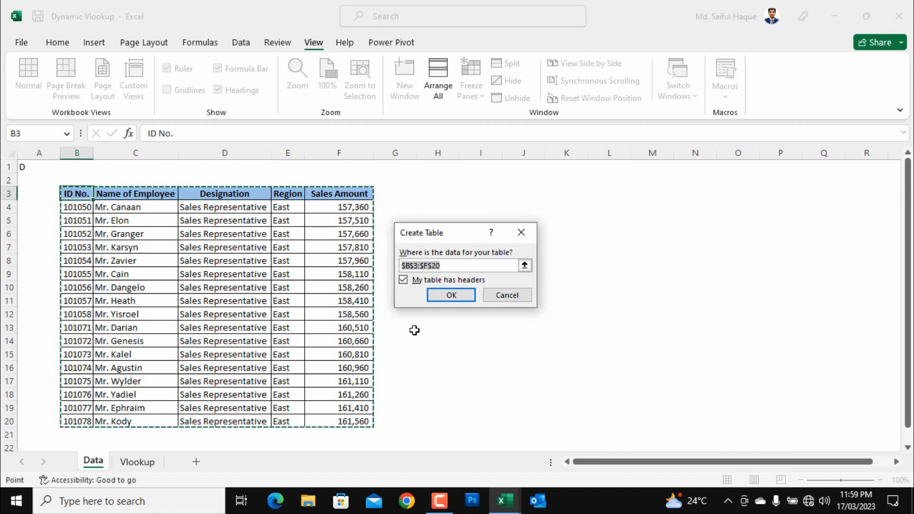
{"action": "left_click", "coordinate": [493, 296]}
Convert B3:F20 on the Data sheet into a table with headers.
{"action": "left_click_drag", "start_coordinate": [78, 195], "coordinate": [332, 414]}
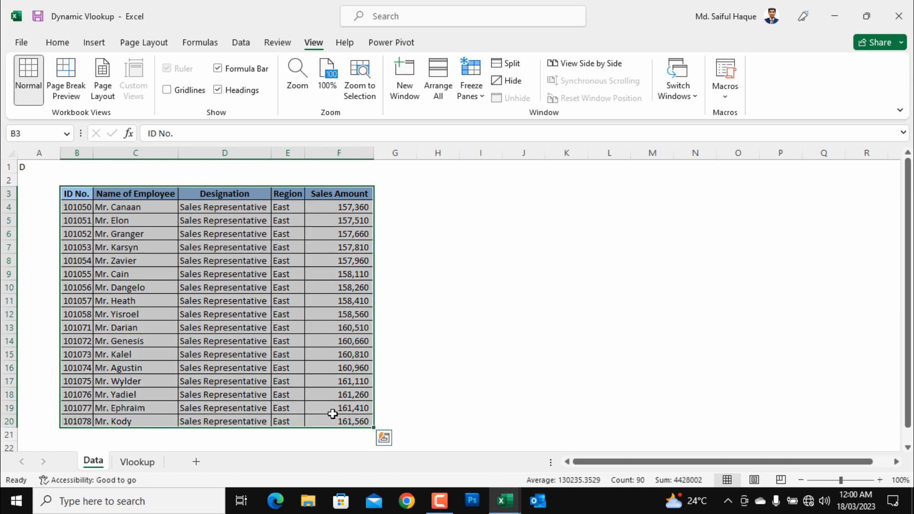
{"action": "key", "text": "ctrl+t"}
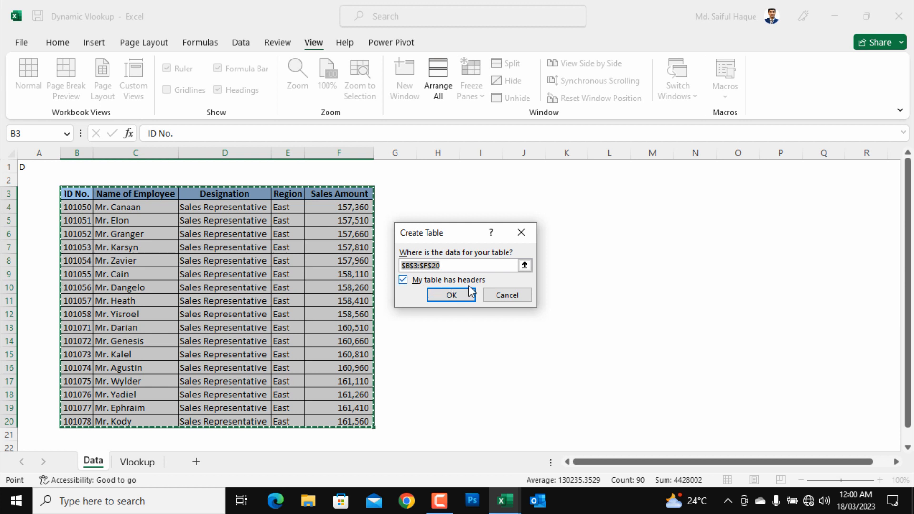
{"action": "left_click", "coordinate": [464, 300]}
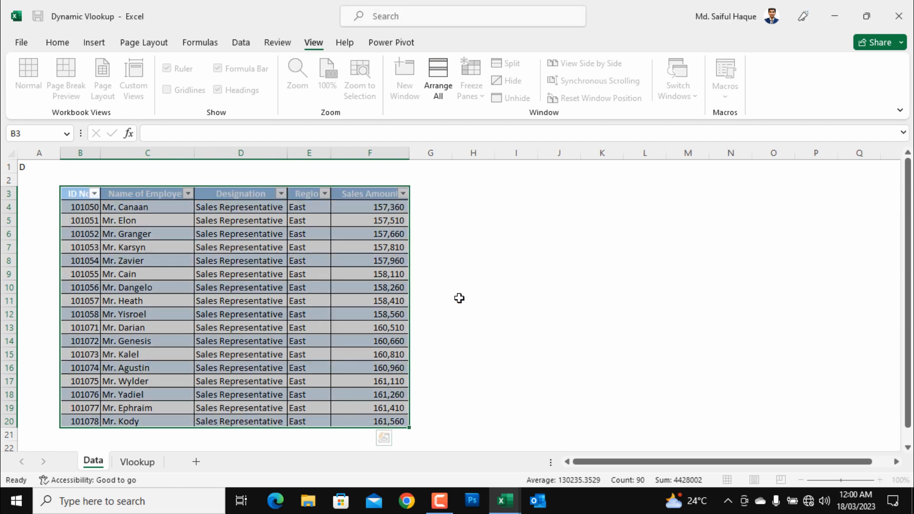
{"action": "left_click", "coordinate": [322, 318]}
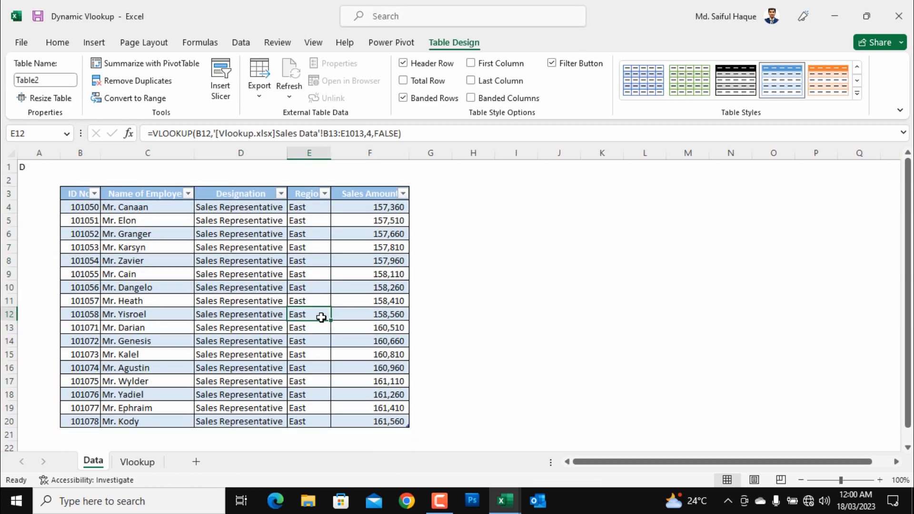
{"action": "left_click", "coordinate": [135, 461]}
{"action": "left_click", "coordinate": [304, 318]}
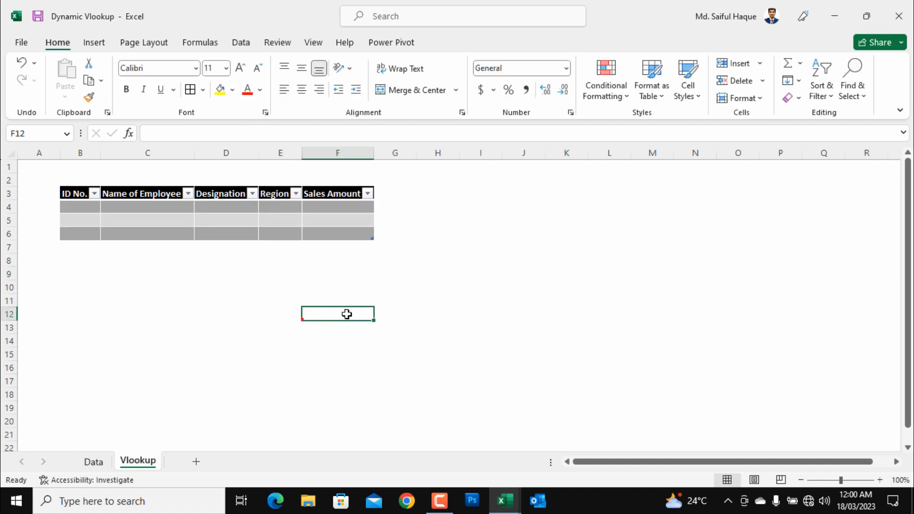
{"action": "key", "text": "ctrl+Page_Up"}
{"action": "left_click", "coordinate": [151, 461]}
Copy the three ID numbers in B11:B13 of the Data sheet and paste them as values at B4 of the Vlookup sheet.
{"action": "left_click", "coordinate": [86, 207]}
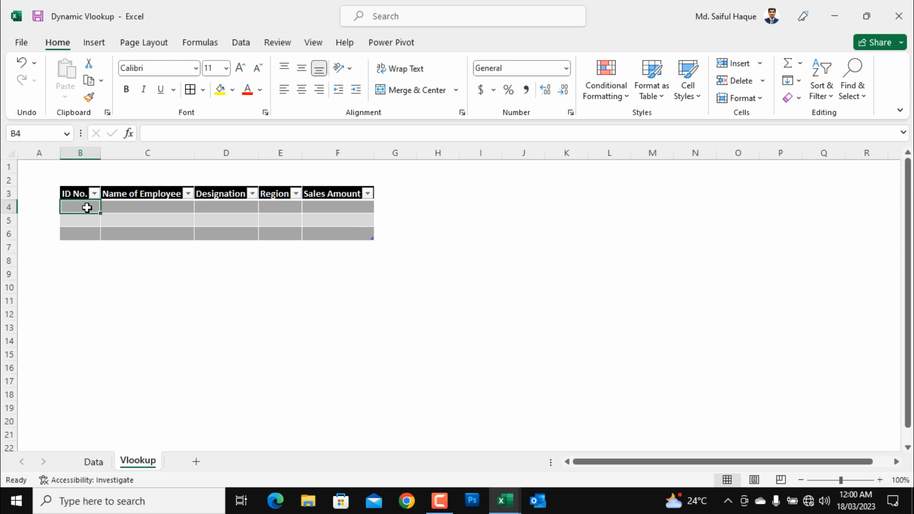
{"action": "left_click", "coordinate": [95, 460]}
{"action": "left_click_drag", "start_coordinate": [92, 295], "coordinate": [92, 333]}
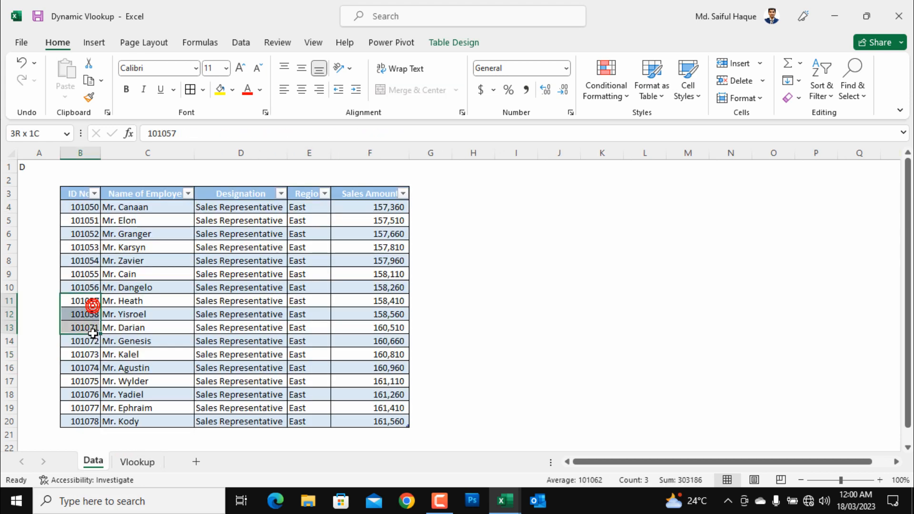
{"action": "key", "text": "ctrl+c"}
{"action": "key", "text": "ctrl+q"}
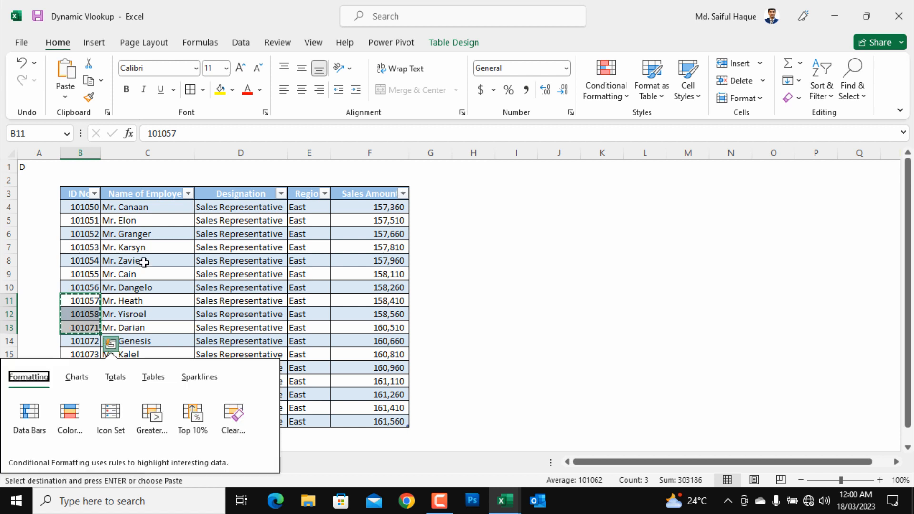
{"action": "left_click", "coordinate": [436, 411]}
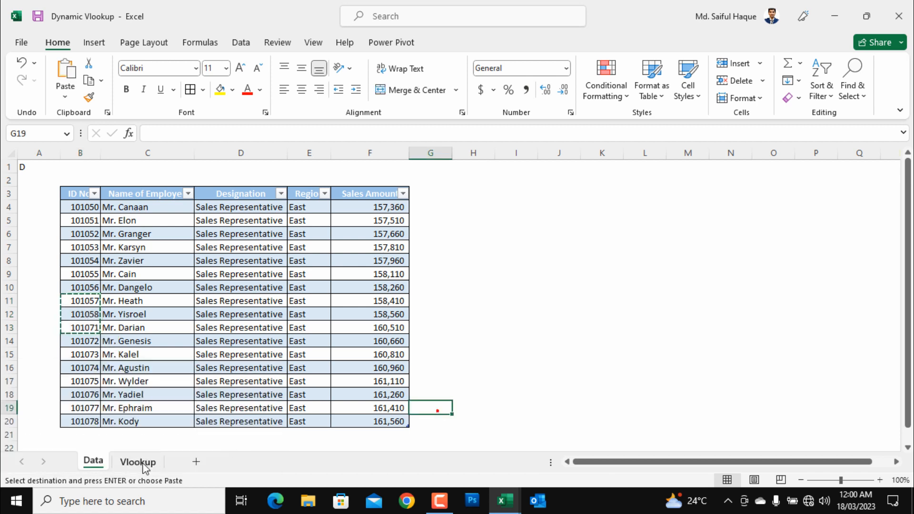
{"action": "left_click", "coordinate": [138, 462]}
{"action": "right_click", "coordinate": [83, 207]}
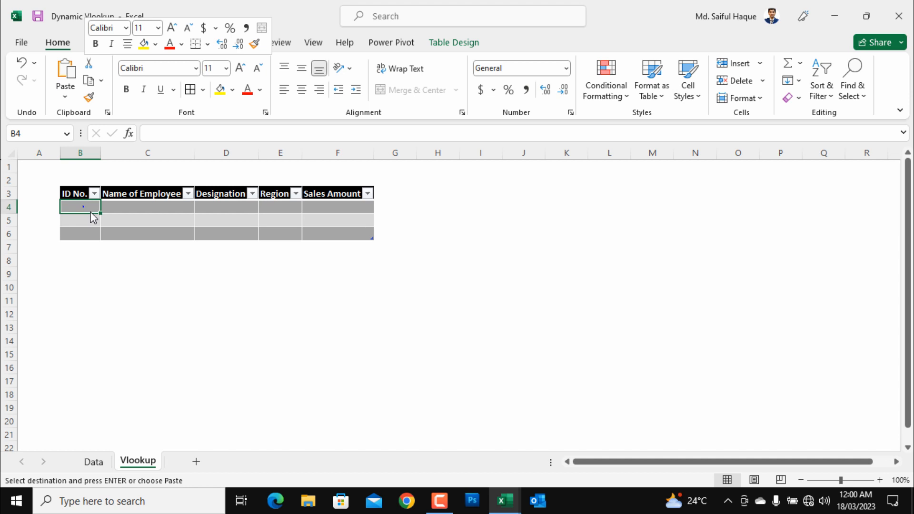
{"action": "left_click", "coordinate": [137, 159]}
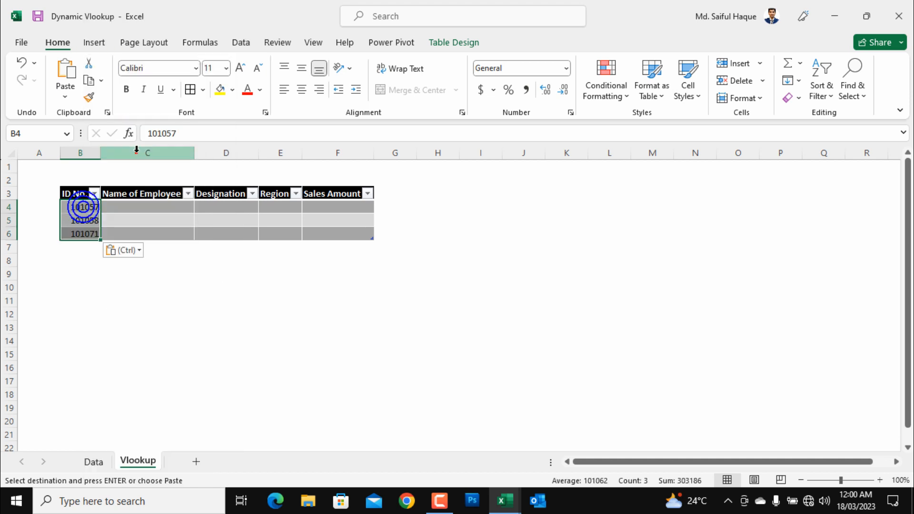
Enter =VLOOKUP([@[ID No.]],Table2[[#All],[ID No.]:[Name of Employee]],2,0) in C4 of the Vlookup sheet, selecting the lookup range from the Data sheet.
{"action": "left_click", "coordinate": [144, 286]}
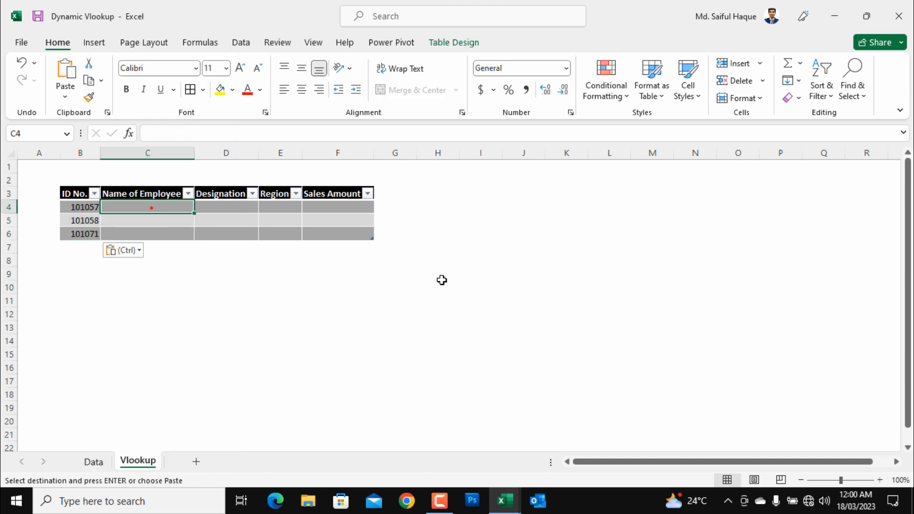
{"action": "key", "text": "Escape"}
{"action": "type", "text": "=vl"}
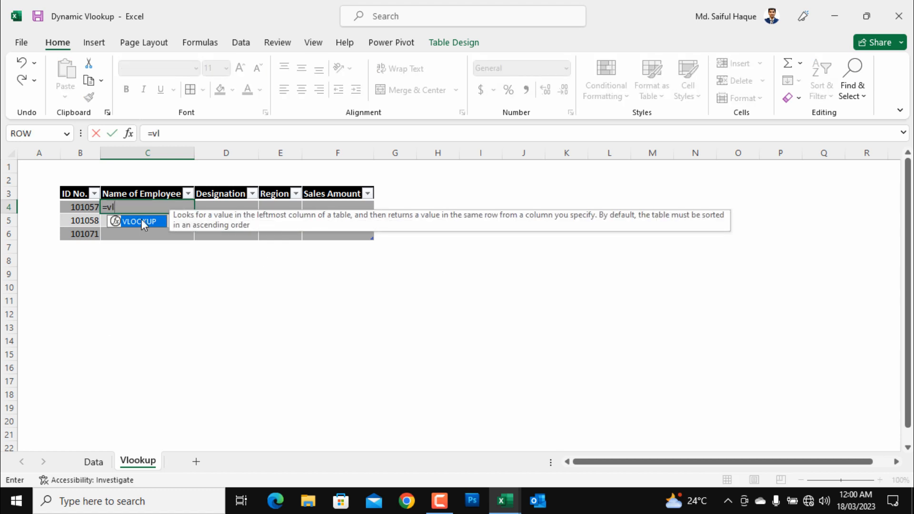
{"action": "double_click", "coordinate": [143, 222]}
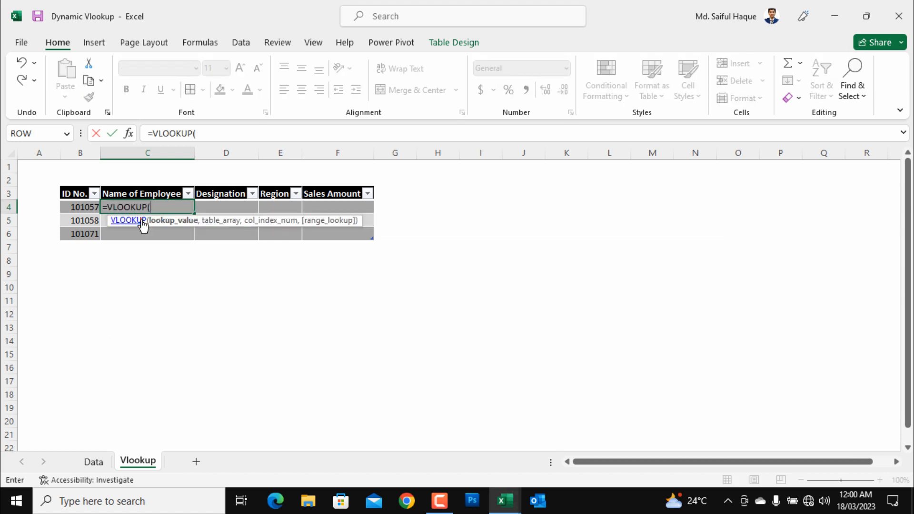
{"action": "left_click", "coordinate": [78, 208]}
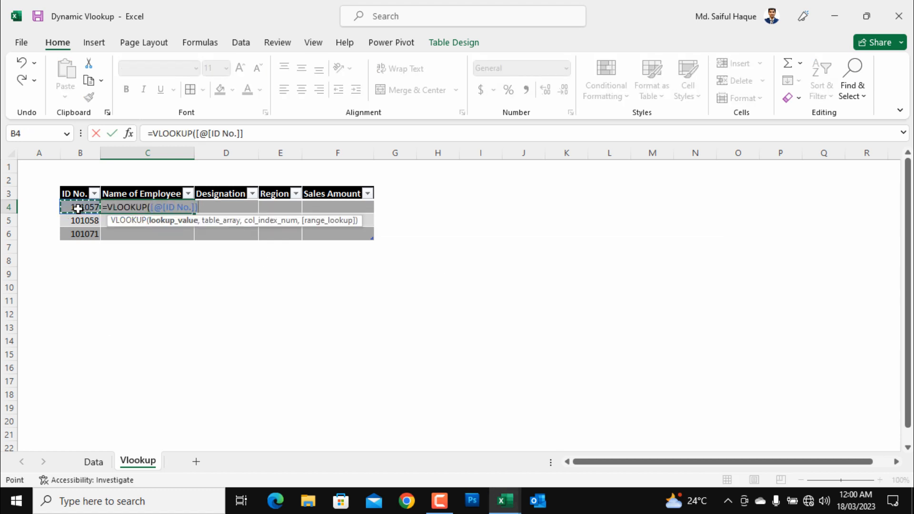
{"action": "type", "text": ","}
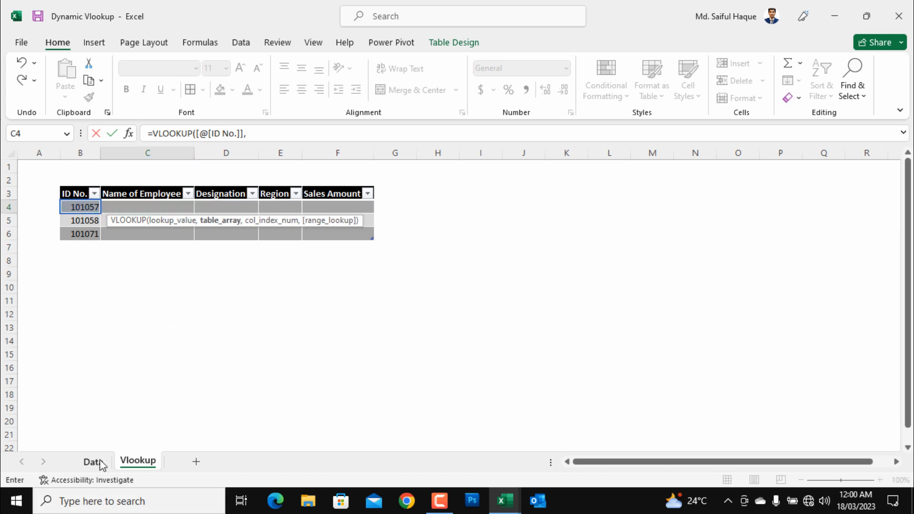
{"action": "left_click", "coordinate": [94, 462]}
{"action": "left_click_drag", "start_coordinate": [77, 187], "coordinate": [177, 418]}
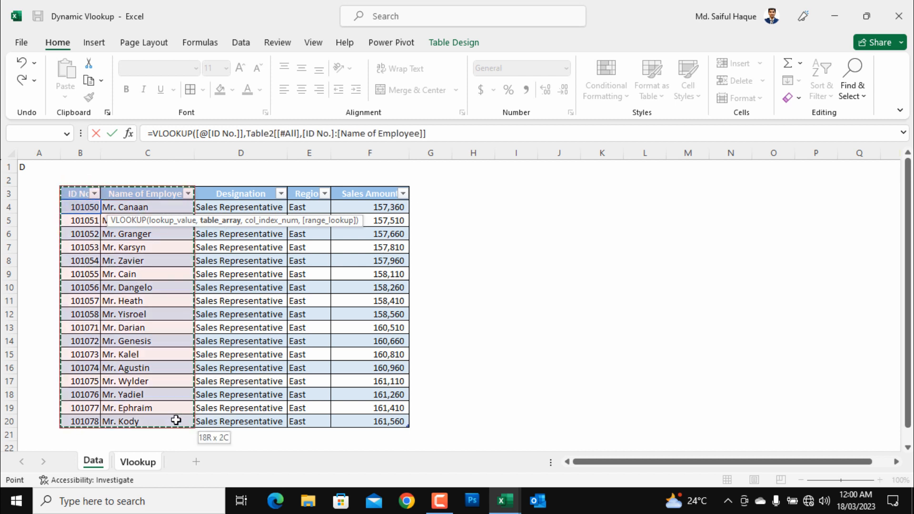
{"action": "type", "text": ",2,0"}
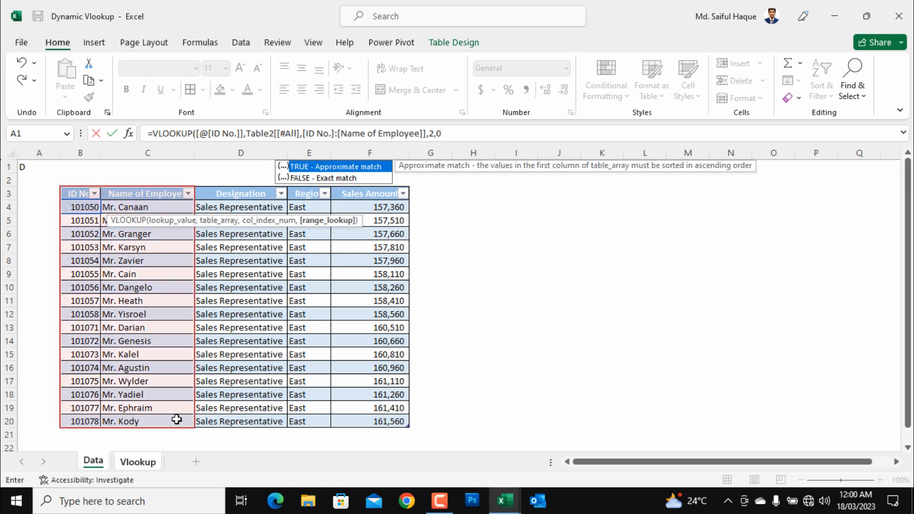
{"action": "type", "text": ")"}
{"action": "key", "text": "Return"}
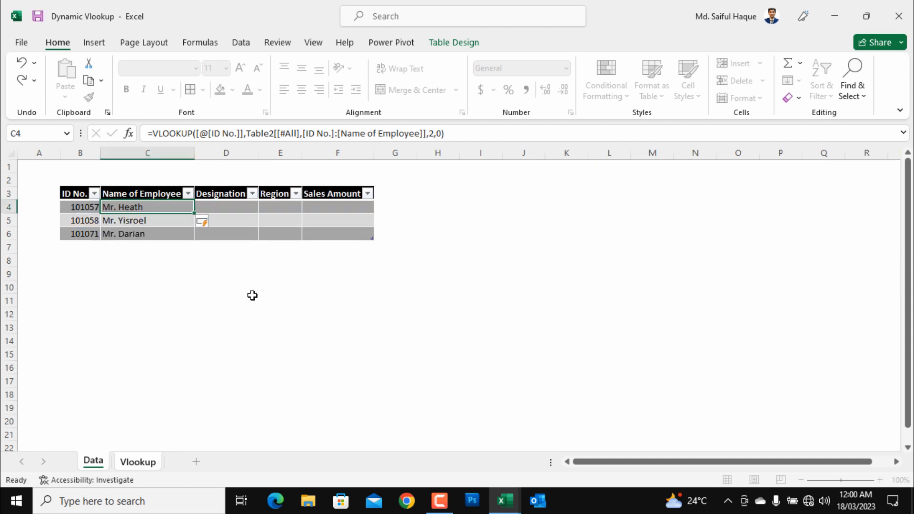
Check the lookup formulas in cells C4 to C6 of the Name of Employee column.
{"action": "left_click", "coordinate": [138, 206]}
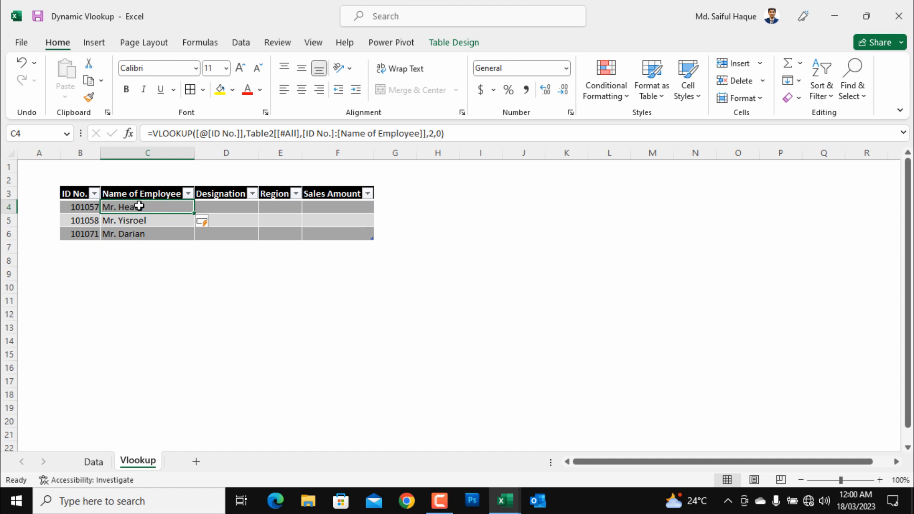
{"action": "left_click", "coordinate": [141, 233]}
{"action": "left_click", "coordinate": [140, 219]}
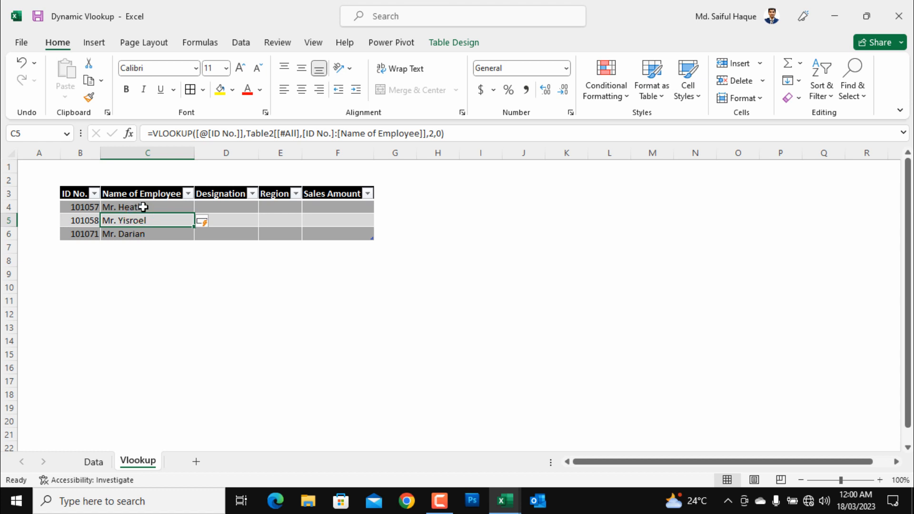
Enter =VLOOKUP([@[ID No.]],Table2[[#All],[ID No.]:[Designation]],3,0) in D4 of the Vlookup sheet and autofit column D.
{"action": "left_click", "coordinate": [139, 233]}
{"action": "left_click", "coordinate": [223, 207]}
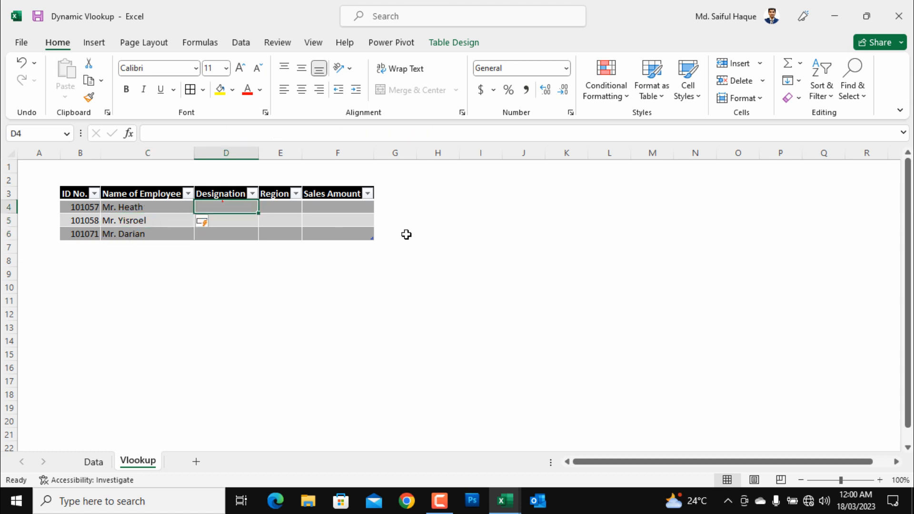
{"action": "type", "text": "=vl"}
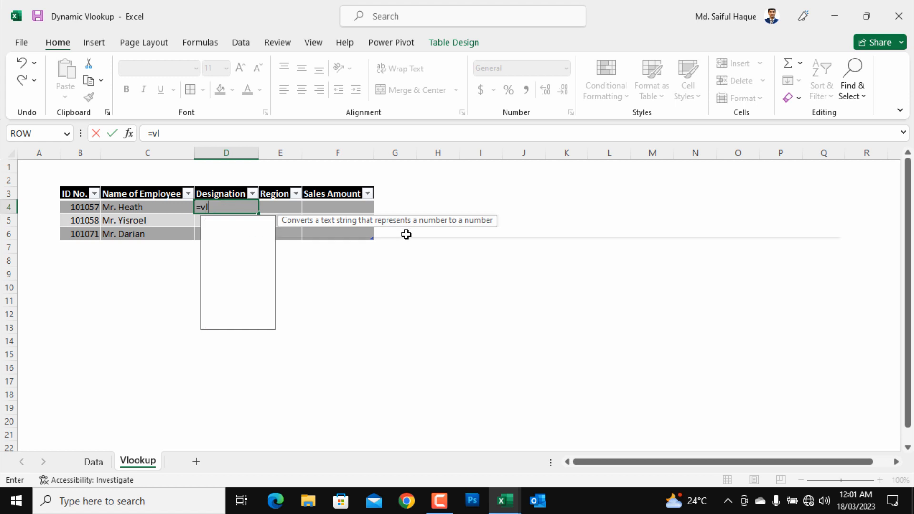
{"action": "double_click", "coordinate": [234, 222]}
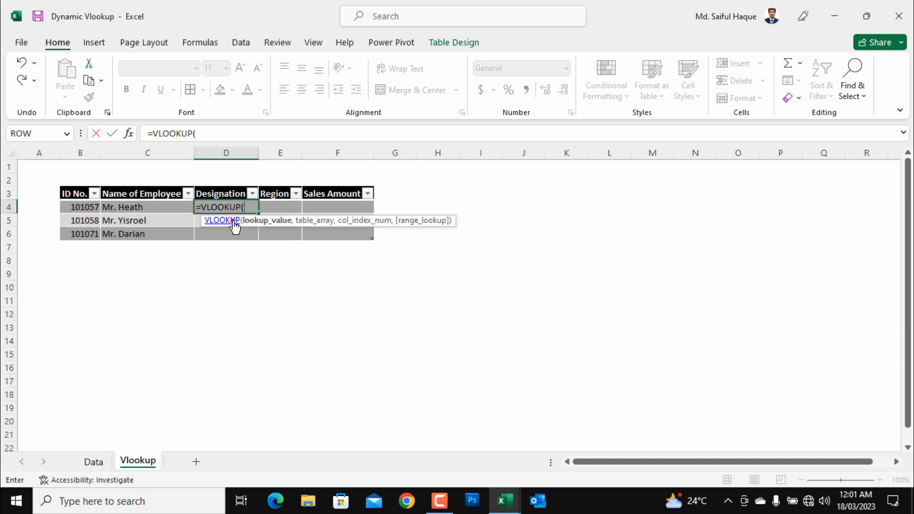
{"action": "left_click", "coordinate": [81, 211]}
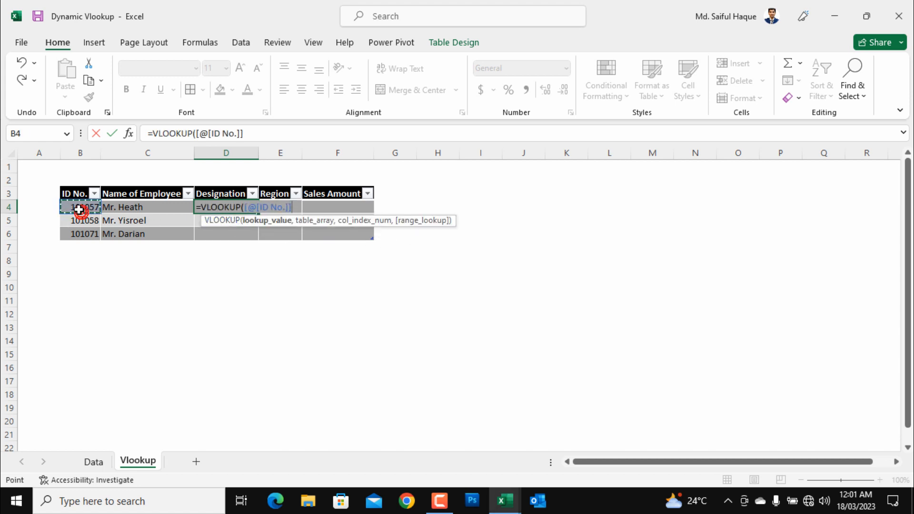
{"action": "type", "text": ","}
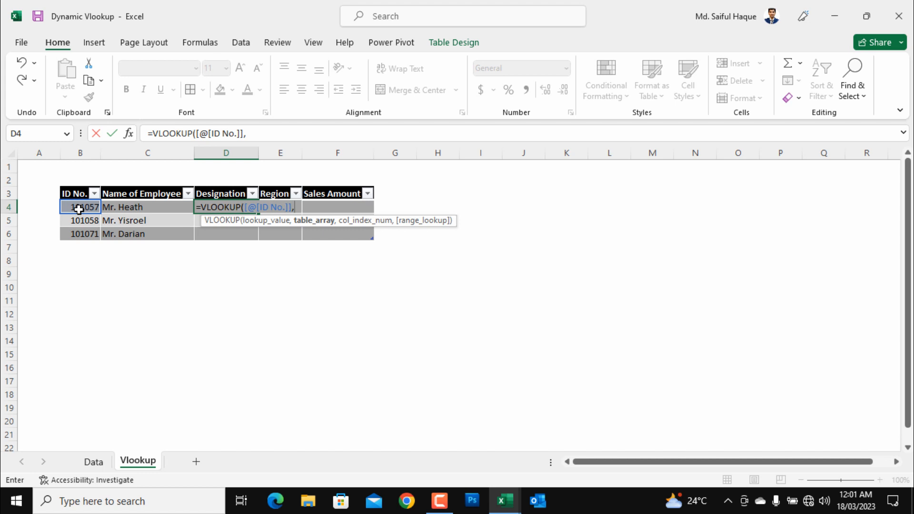
{"action": "left_click", "coordinate": [93, 463]}
{"action": "left_click_drag", "start_coordinate": [80, 193], "coordinate": [258, 414]}
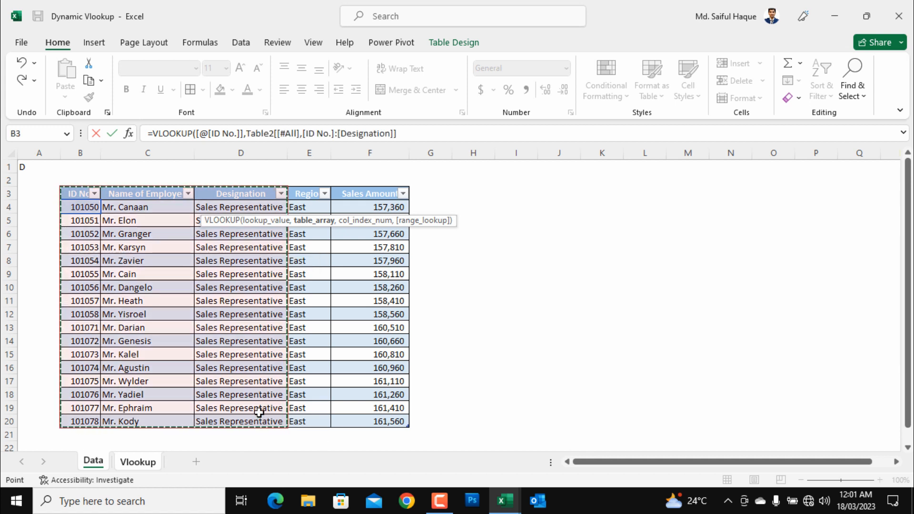
{"action": "type", "text": ",3"}
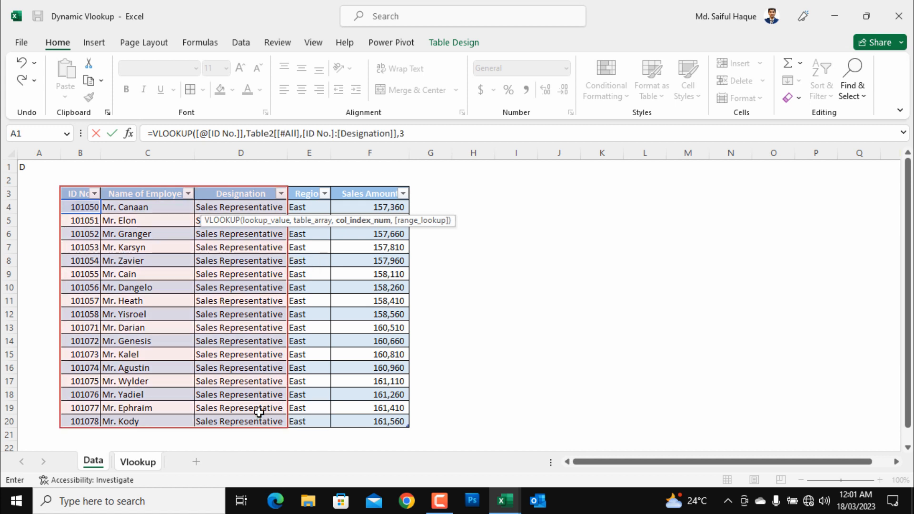
{"action": "type", "text": ",0)"}
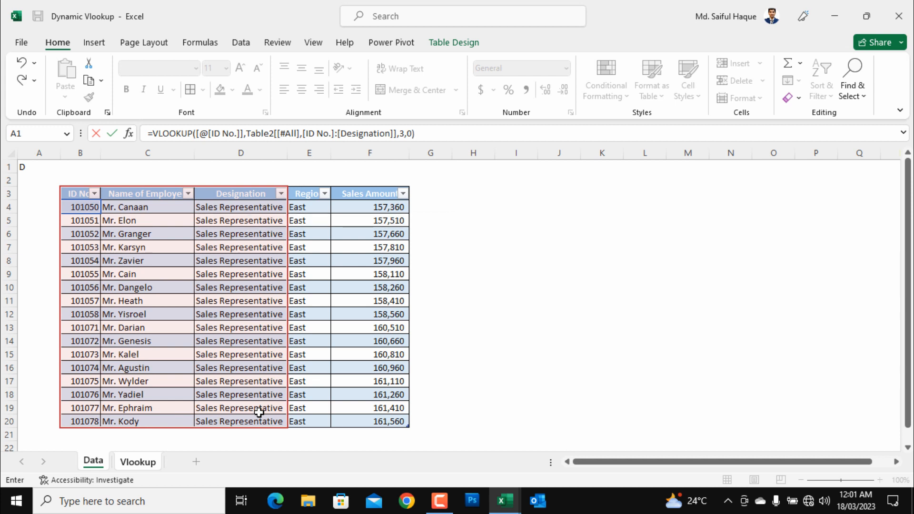
{"action": "key", "text": "Return"}
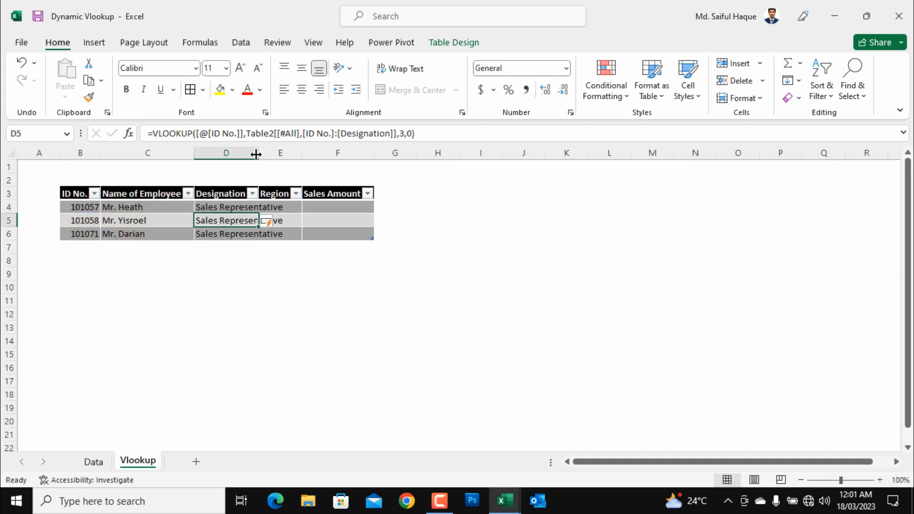
{"action": "double_click", "coordinate": [259, 153]}
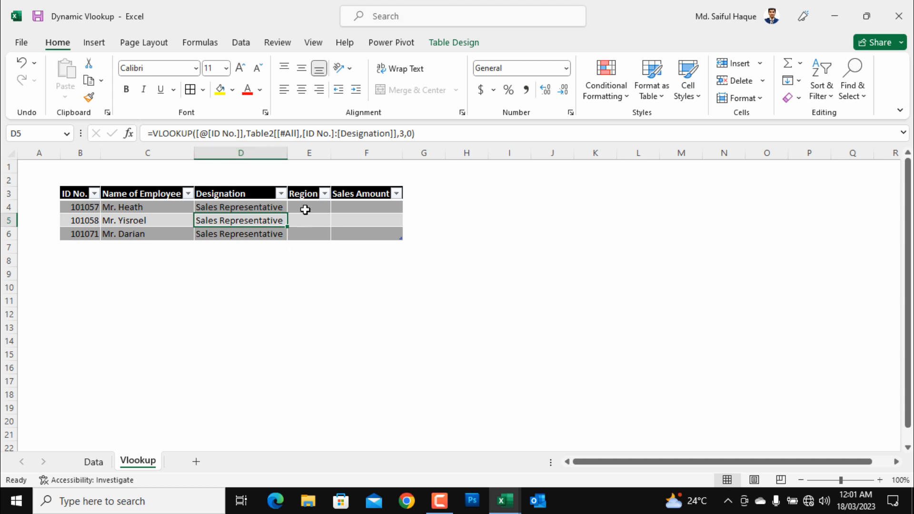
Enter =VLOOKUP([@[ID No.]],Table2[[#All],[ID No.]:[Region]],4,0) in E4 of the Vlookup sheet, selecting the lookup range from the Data sheet.
{"action": "left_click", "coordinate": [303, 207]}
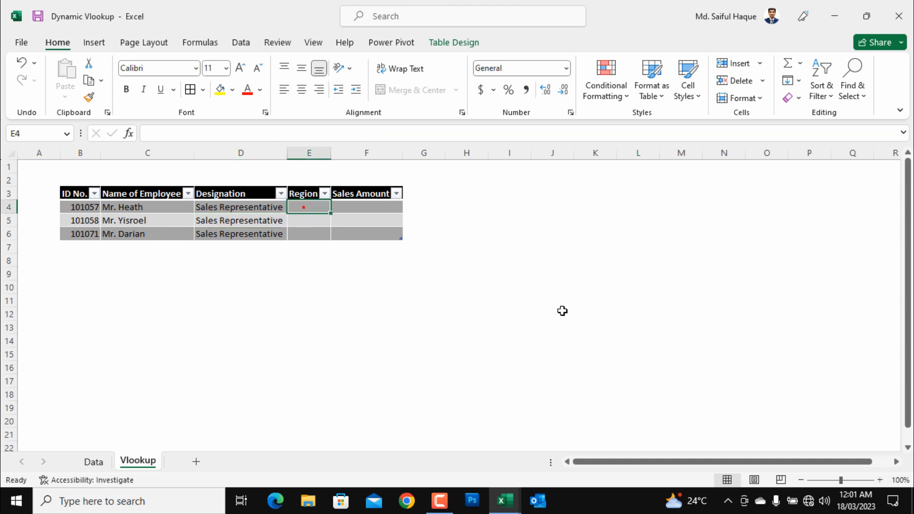
{"action": "type", "text": "=vl"}
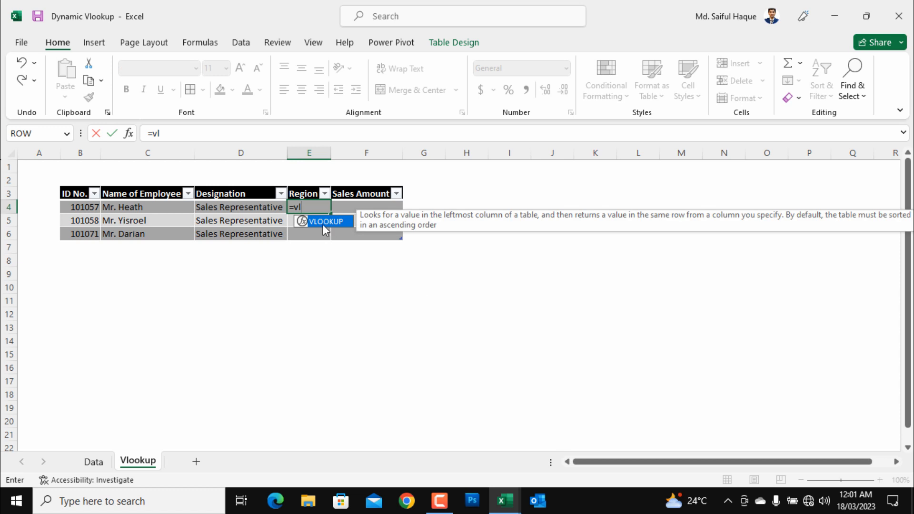
{"action": "double_click", "coordinate": [322, 222]}
{"action": "left_click", "coordinate": [79, 207]}
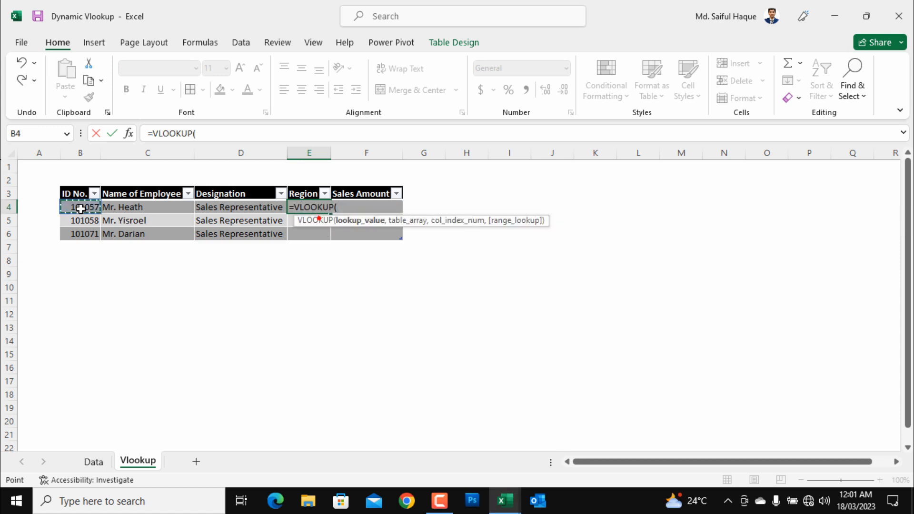
{"action": "type", "text": ","}
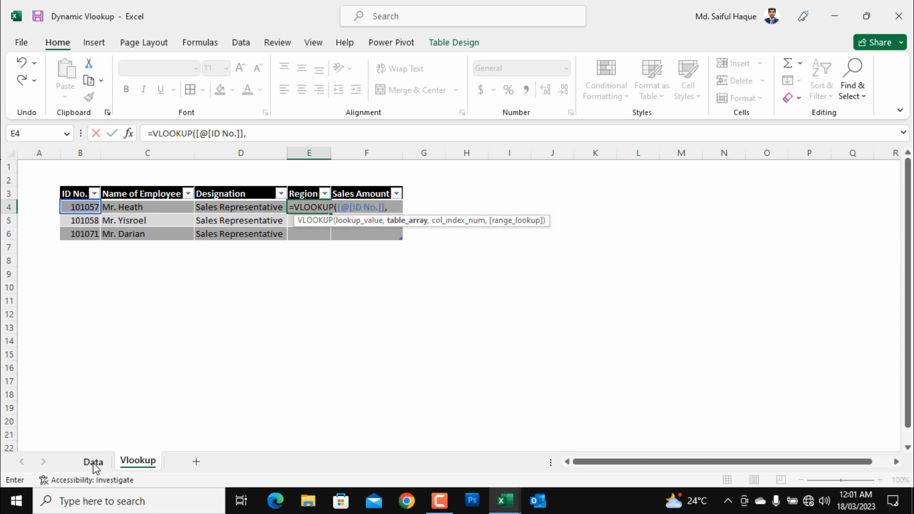
{"action": "left_click", "coordinate": [94, 461]}
{"action": "left_click_drag", "start_coordinate": [78, 199], "coordinate": [308, 247]}
{"action": "left_click_drag", "start_coordinate": [307, 288], "coordinate": [318, 422]}
{"action": "type", "text": ",4,0"}
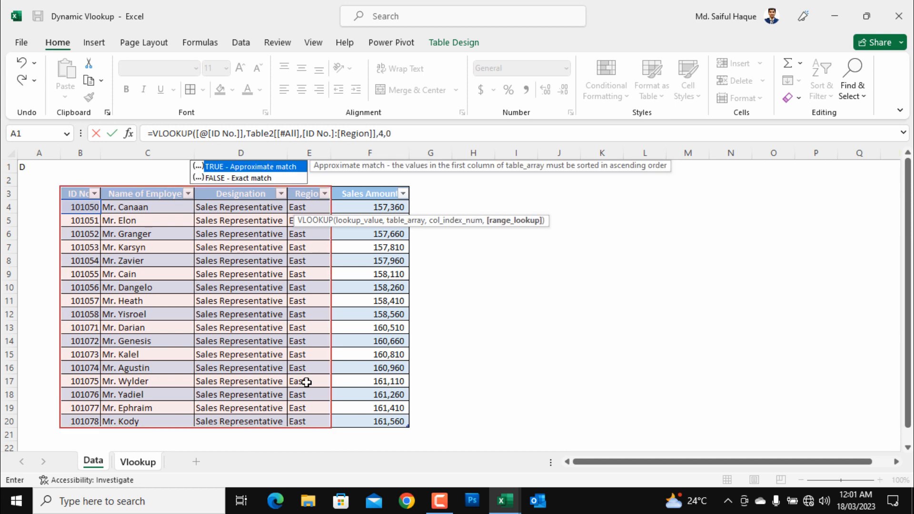
{"action": "type", "text": ")"}
{"action": "key", "text": "Return"}
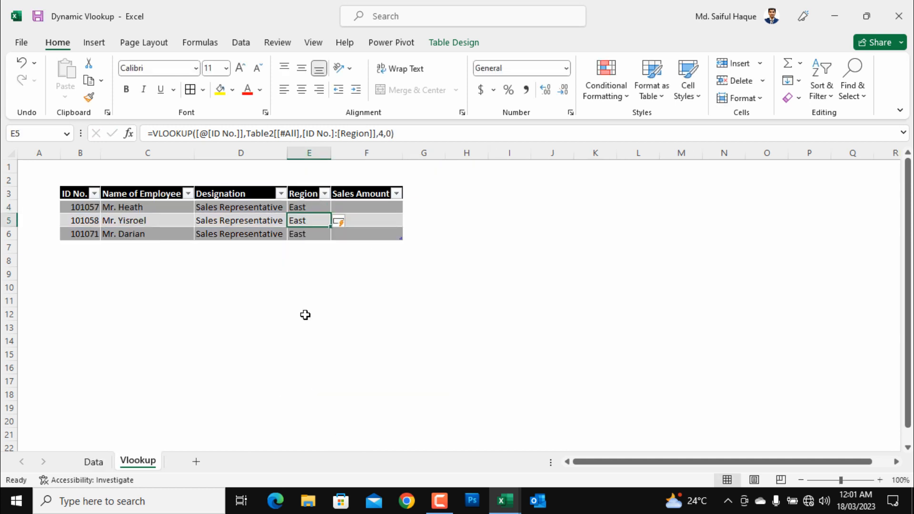
Enter =VLOOKUP([@[ID No.]],Table2[#All],5,0) in F4 of the Vlookup sheet, selecting the whole Data sheet table as the lookup range.
{"action": "key", "text": "ctrl+a"}
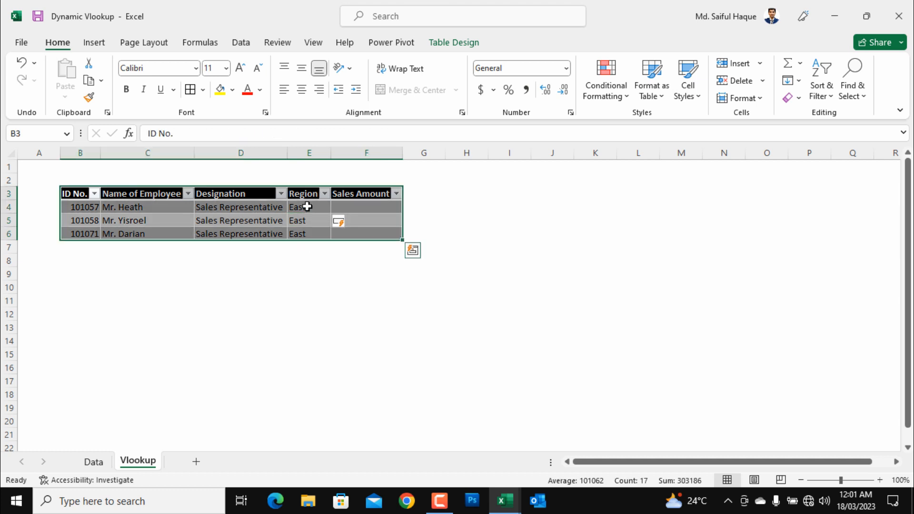
{"action": "left_click", "coordinate": [307, 206]}
{"action": "left_click", "coordinate": [382, 206]}
{"action": "type", "text": "=vl"}
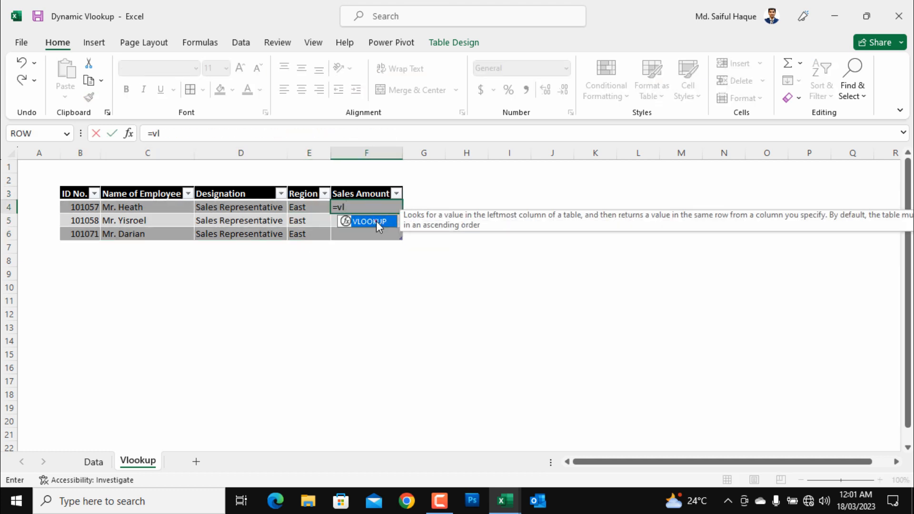
{"action": "double_click", "coordinate": [376, 221]}
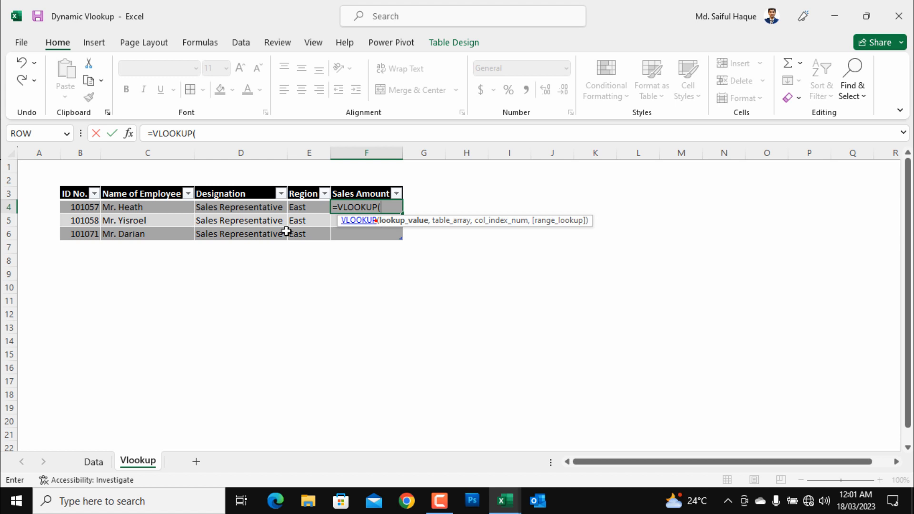
{"action": "left_click", "coordinate": [88, 208]}
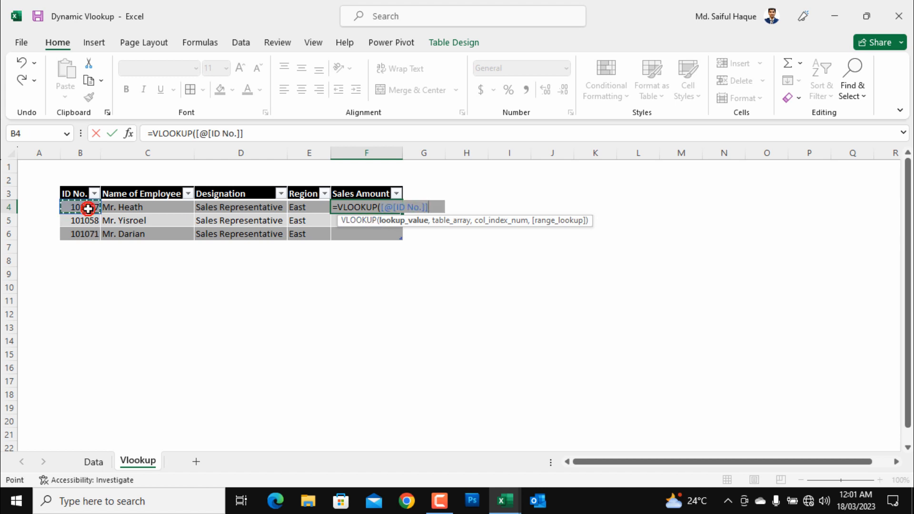
{"action": "type", "text": ","}
{"action": "left_click", "coordinate": [93, 462]}
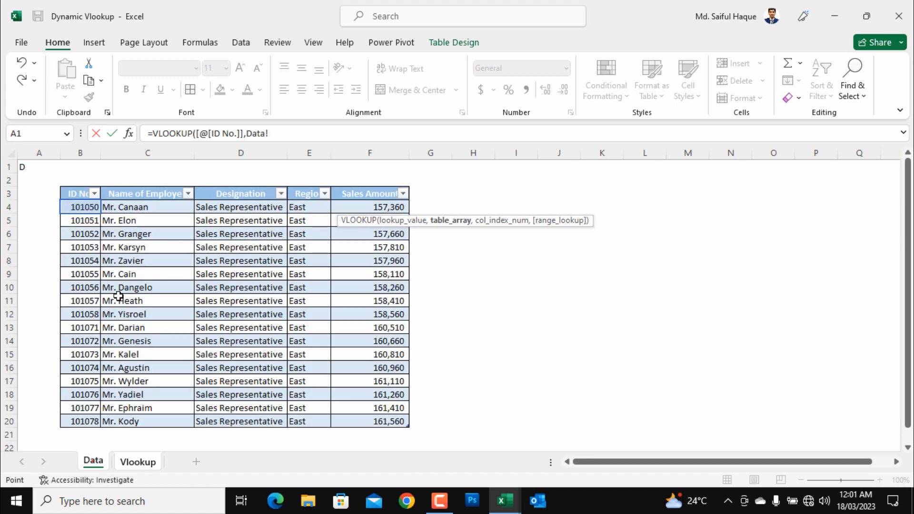
{"action": "left_click_drag", "start_coordinate": [80, 185], "coordinate": [388, 418]}
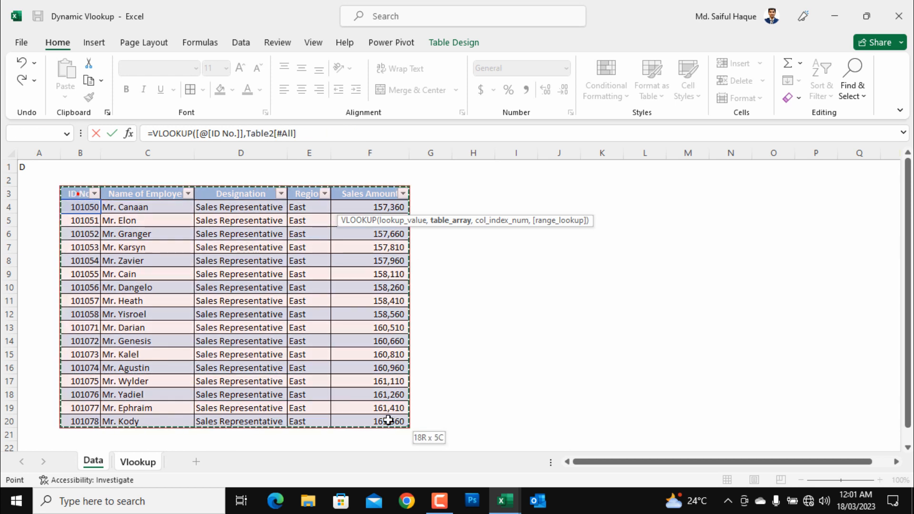
{"action": "type", "text": ",5,0)"}
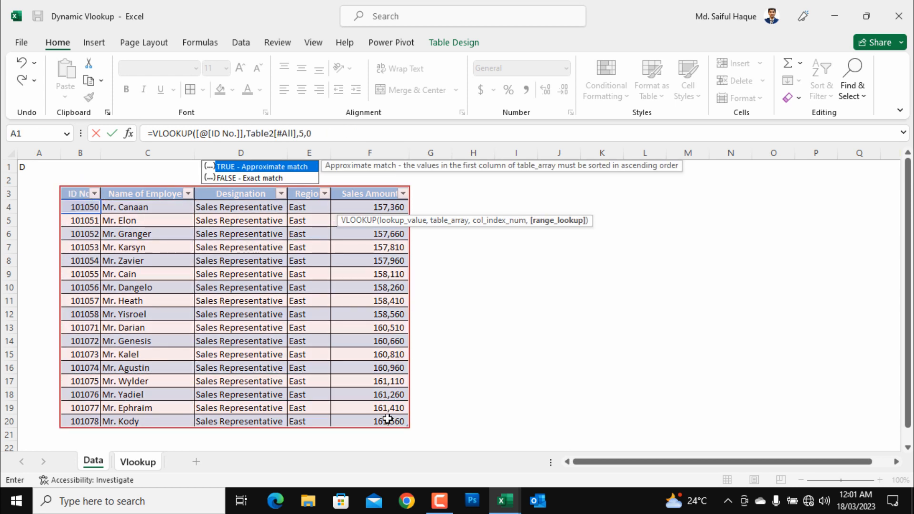
{"action": "key", "text": "Return"}
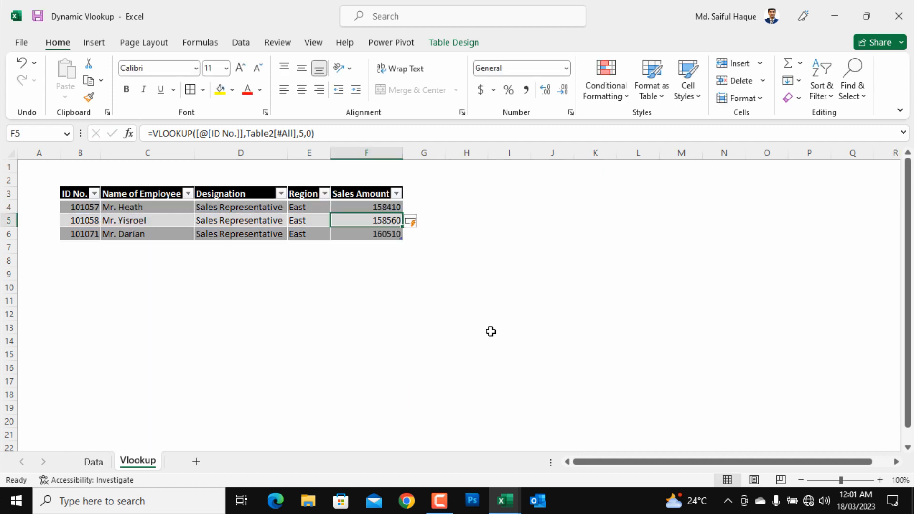
Format the sales amounts in F4:F6 with comma separators and no decimal places.
{"action": "left_click", "coordinate": [492, 328]}
{"action": "left_click_drag", "start_coordinate": [373, 207], "coordinate": [383, 239]}
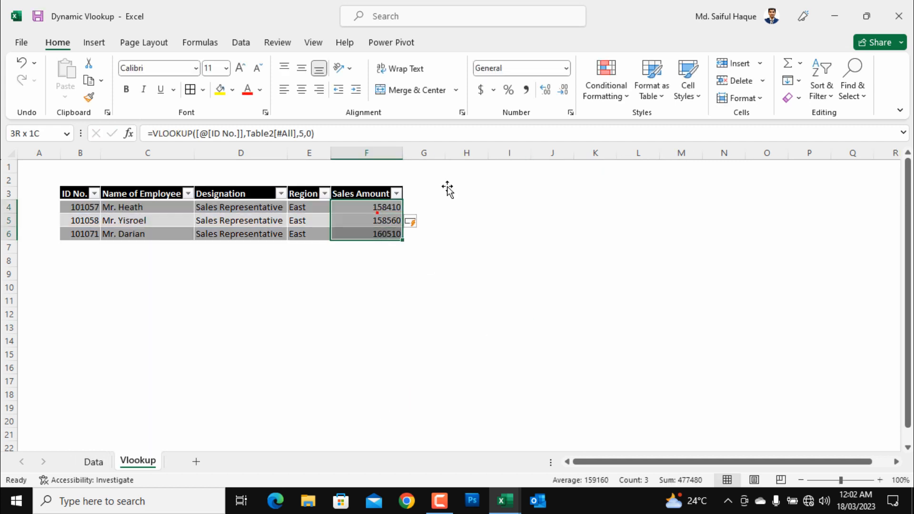
{"action": "left_click", "coordinate": [525, 91]}
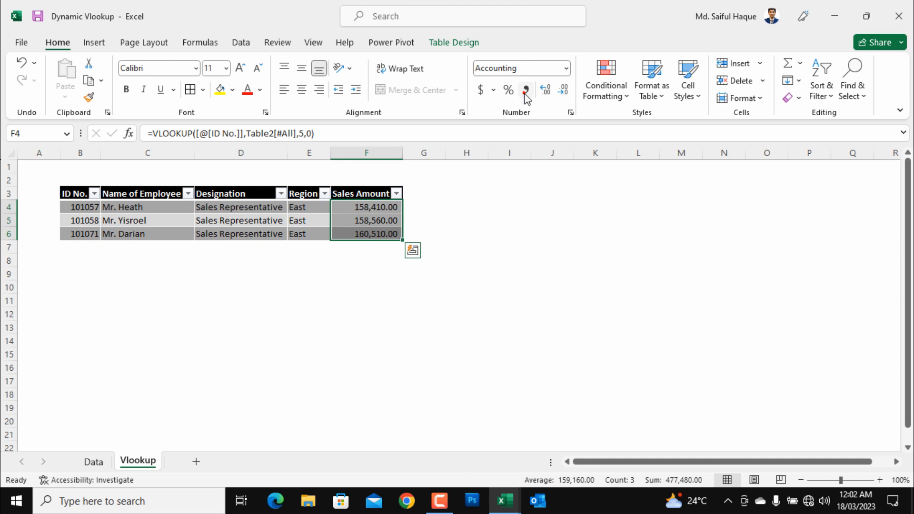
{"action": "left_click", "coordinate": [562, 91]}
{"action": "left_click", "coordinate": [563, 91]}
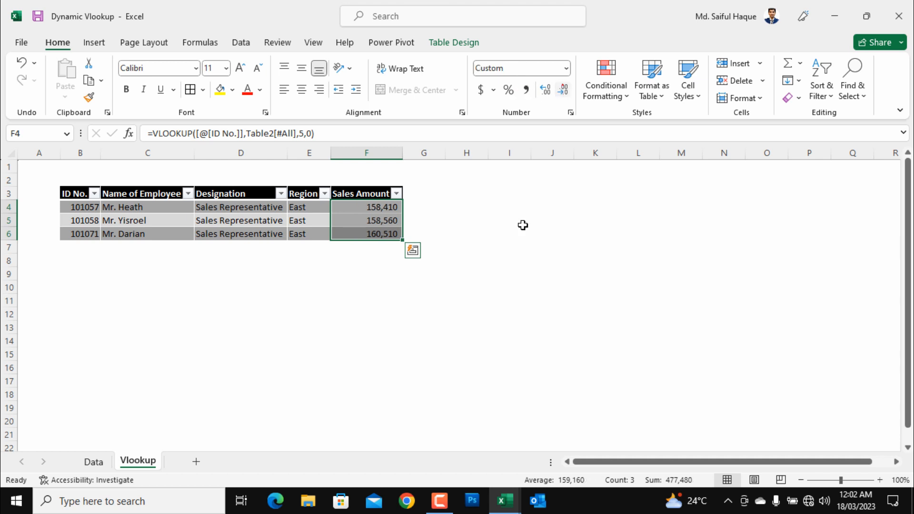
{"action": "left_click", "coordinate": [508, 257]}
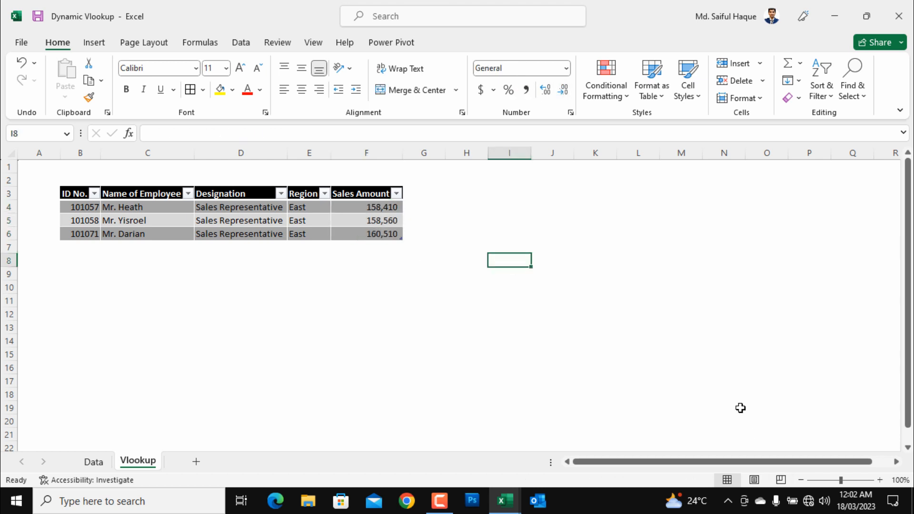
Turn the system's headphone volume all the way down.
{"action": "left_click", "coordinate": [819, 503]}
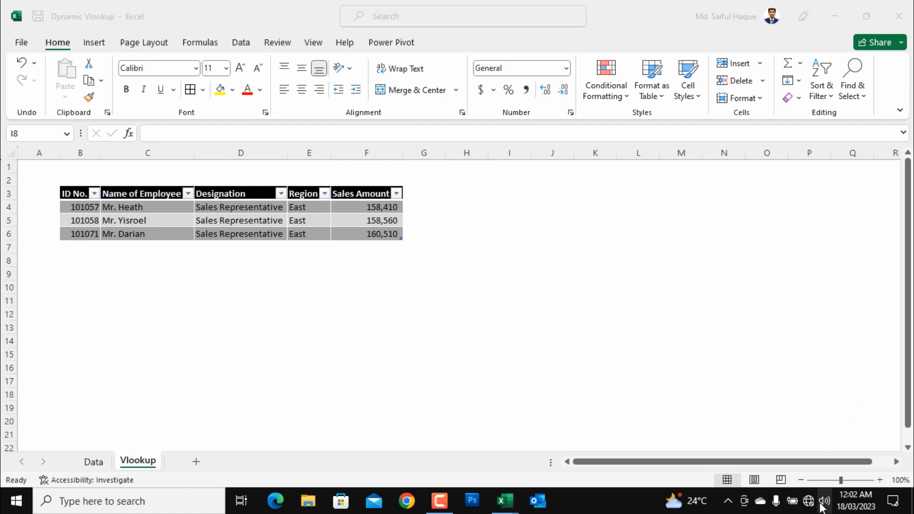
{"action": "left_click_drag", "start_coordinate": [823, 468], "coordinate": [746, 469]}
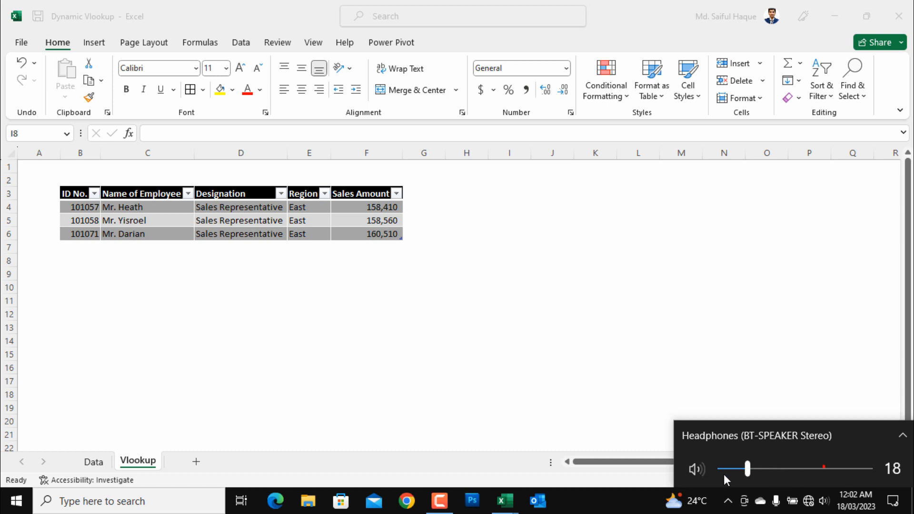
{"action": "left_click", "coordinate": [440, 327]}
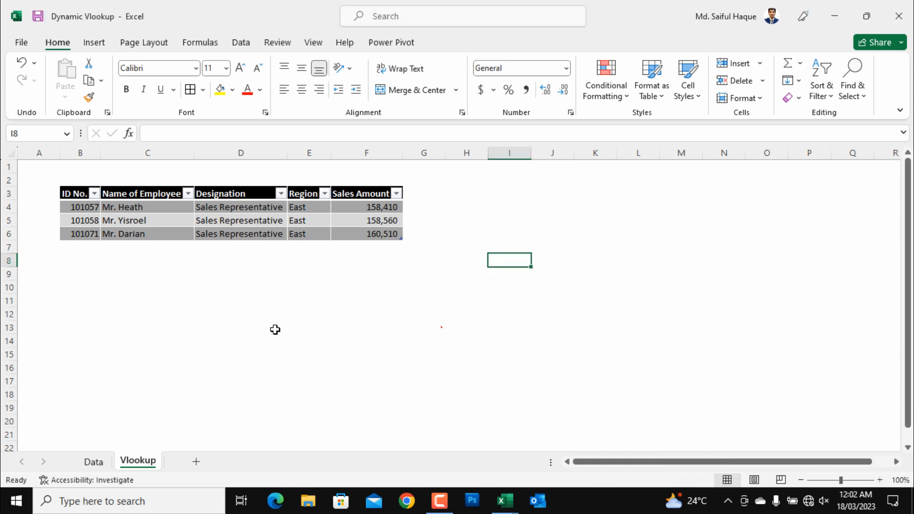
Delete rows 5 to 7 of the Vlookup sheet and clear the ID number in B4.
{"action": "left_click", "coordinate": [142, 296]}
{"action": "left_click_drag", "start_coordinate": [11, 220], "coordinate": [4, 252]}
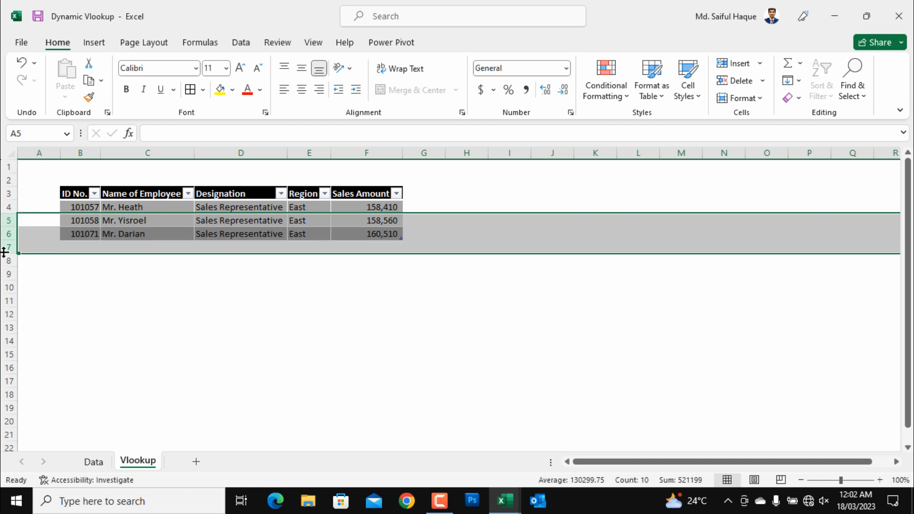
{"action": "key", "text": "ctrl+minus"}
{"action": "left_click", "coordinate": [75, 206]}
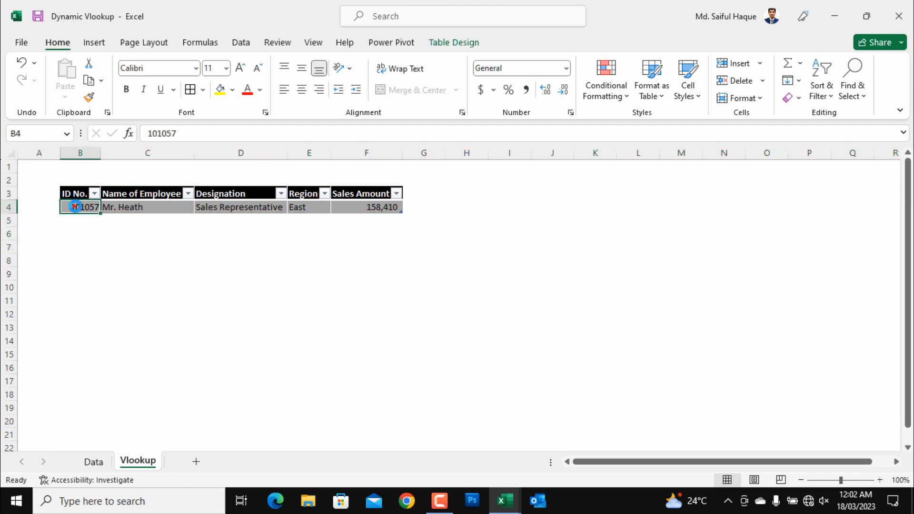
{"action": "key", "text": "Delete"}
{"action": "left_click", "coordinate": [497, 244]}
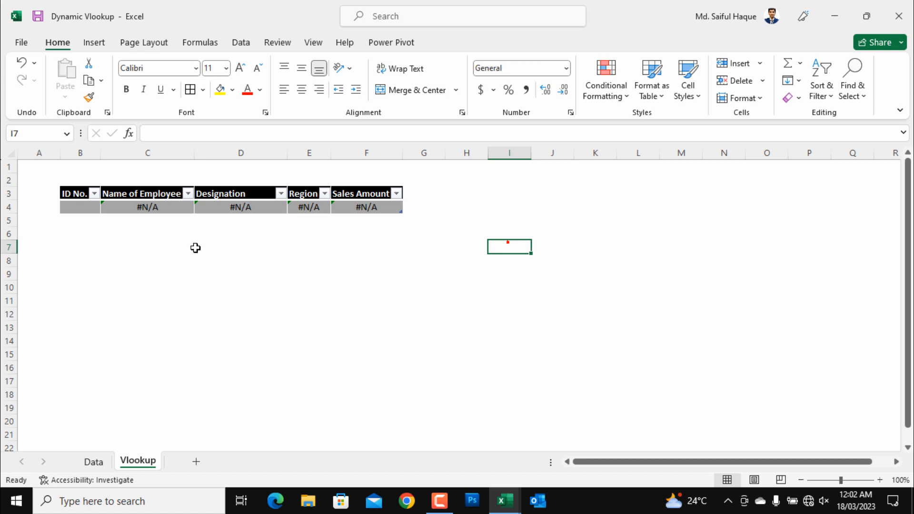
Copy the ID numbers in B4:B20 of the Data sheet and paste them as values from B4 of the Vlookup sheet.
{"action": "left_click", "coordinate": [95, 461]}
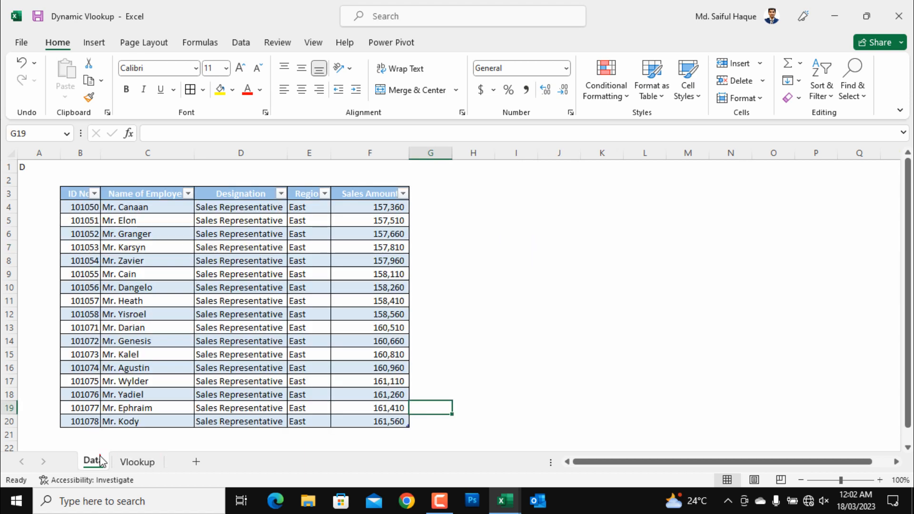
{"action": "left_click_drag", "start_coordinate": [90, 209], "coordinate": [87, 421]}
{"action": "key", "text": "ctrl+c"}
{"action": "left_click", "coordinate": [139, 461]}
{"action": "left_click", "coordinate": [84, 207]}
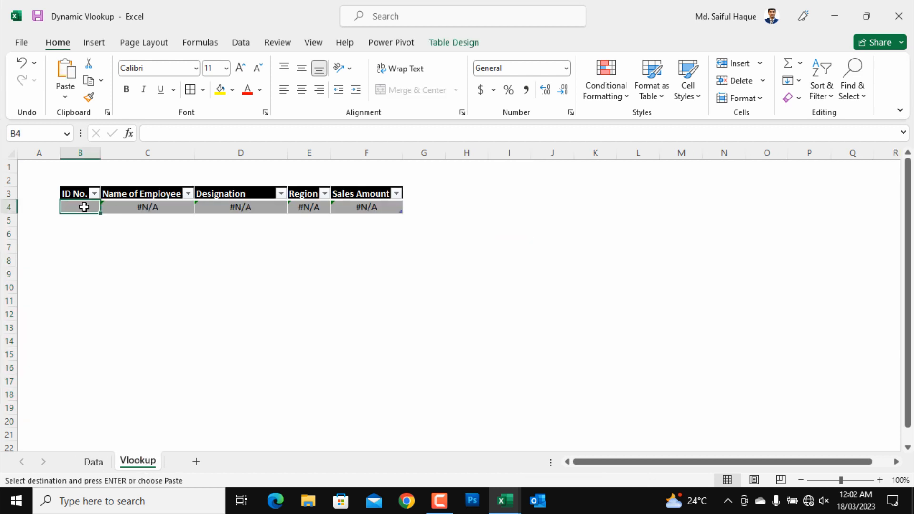
{"action": "right_click", "coordinate": [84, 207]}
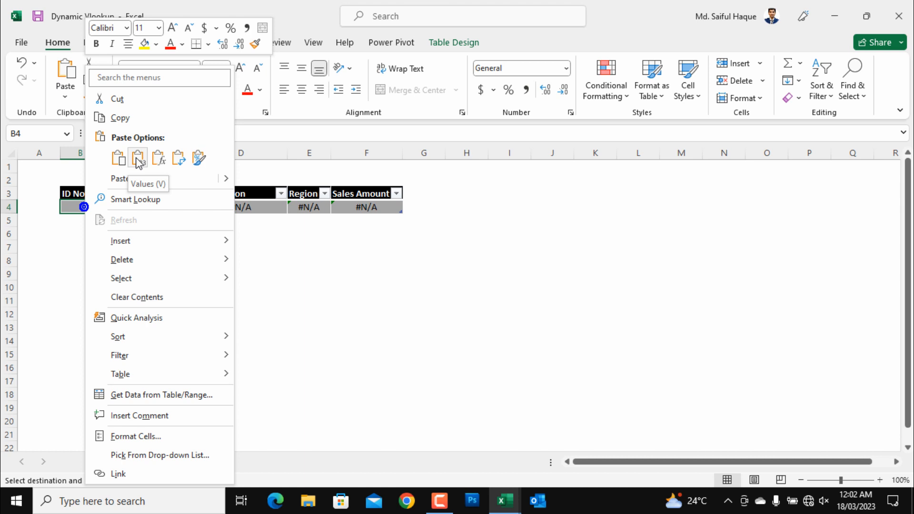
{"action": "left_click", "coordinate": [138, 163]}
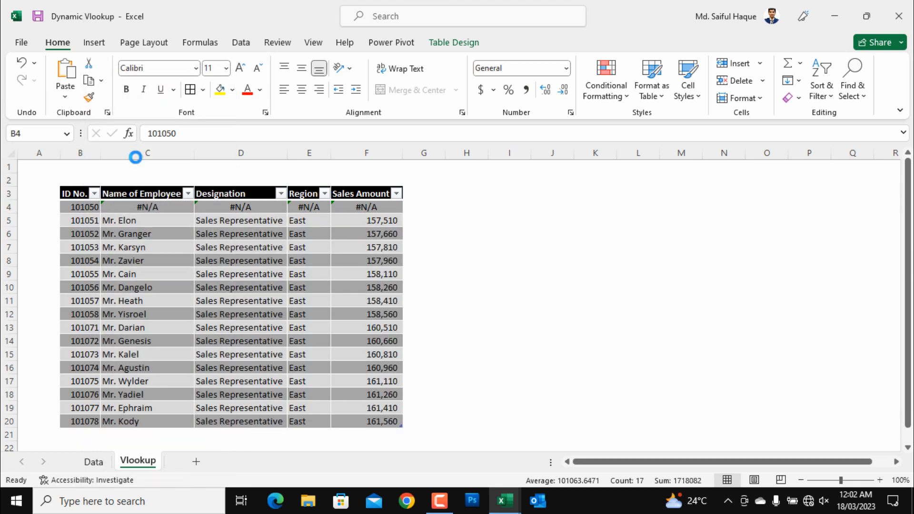
{"action": "left_click", "coordinate": [483, 246]}
{"action": "key", "text": "Escape"}
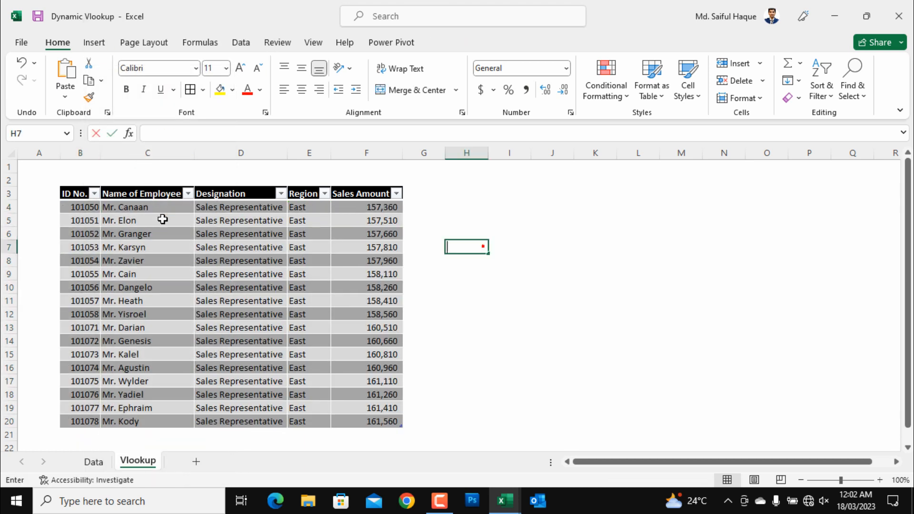
Examine the VLOOKUP formulas in the Name of Employee, Designation and Sales Amount columns of the Vlookup sheet's table.
{"action": "left_click", "coordinate": [339, 299]}
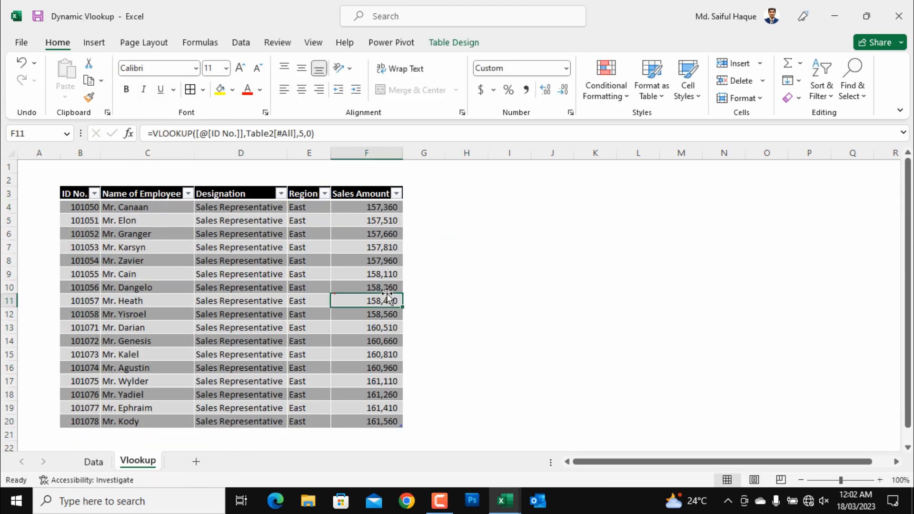
{"action": "left_click", "coordinate": [179, 298]}
{"action": "left_click", "coordinate": [261, 324]}
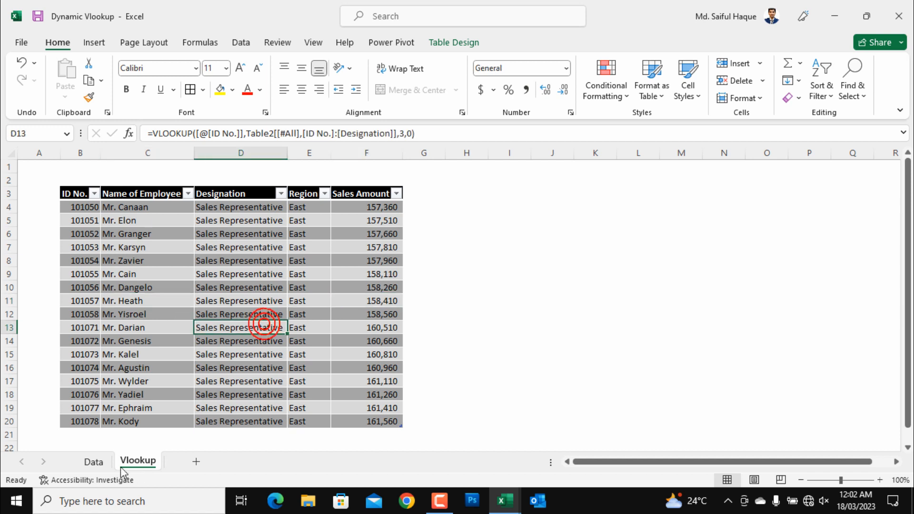
{"action": "left_click", "coordinate": [348, 364]}
{"action": "left_click", "coordinate": [395, 276]}
{"action": "left_click", "coordinate": [370, 345]}
{"action": "left_click", "coordinate": [278, 346]}
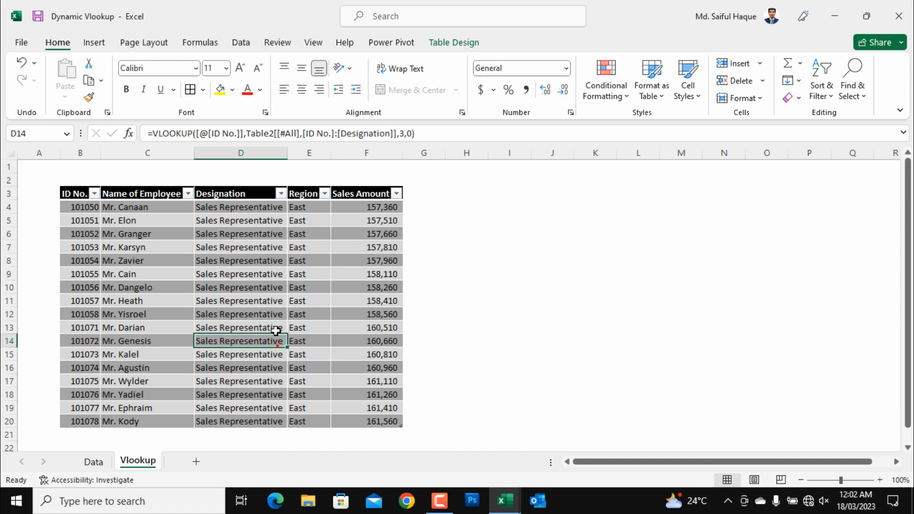
{"action": "left_click", "coordinate": [248, 211]}
{"action": "left_click", "coordinate": [138, 210]}
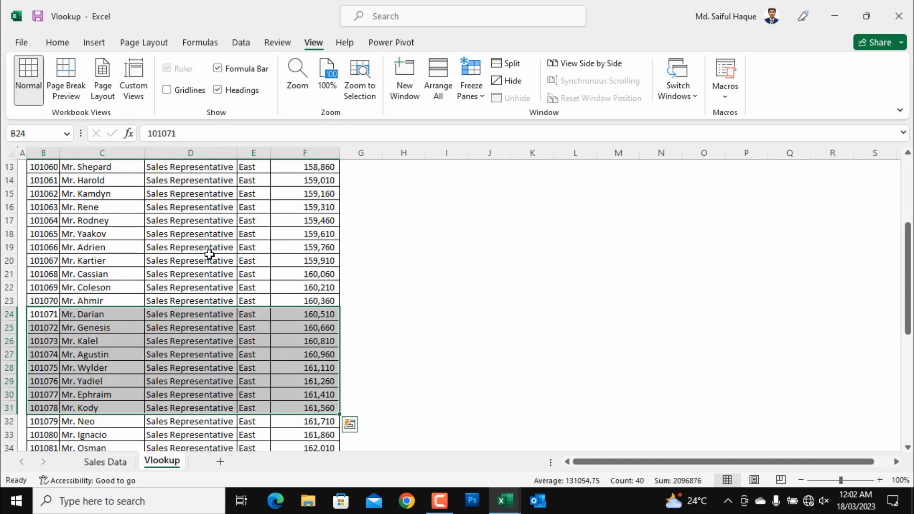
Compare the name lookup formula in C3 of the Vlookup workbook with the one in C4 of the Dynamic Vlookup workbook and its source table.
{"action": "scroll", "coordinate": [230, 346], "scroll_direction": "up", "scroll_amount": 4}
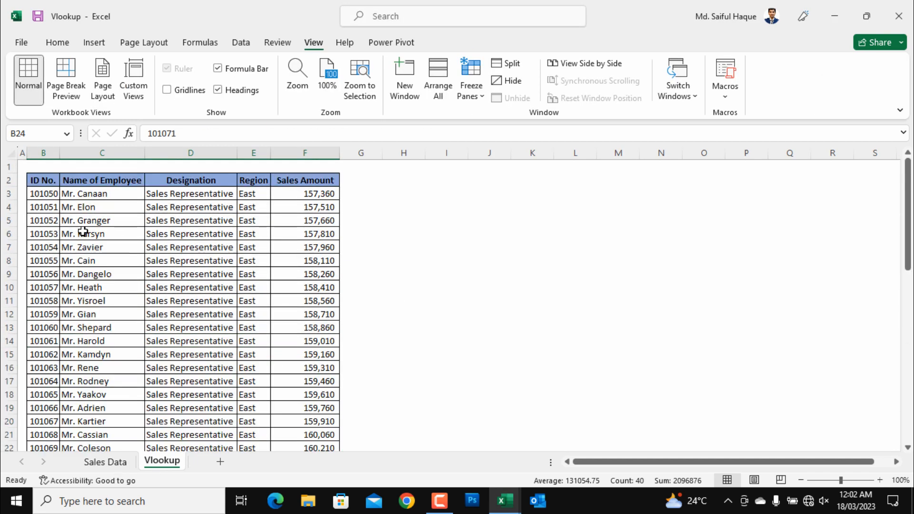
{"action": "left_click", "coordinate": [76, 193]}
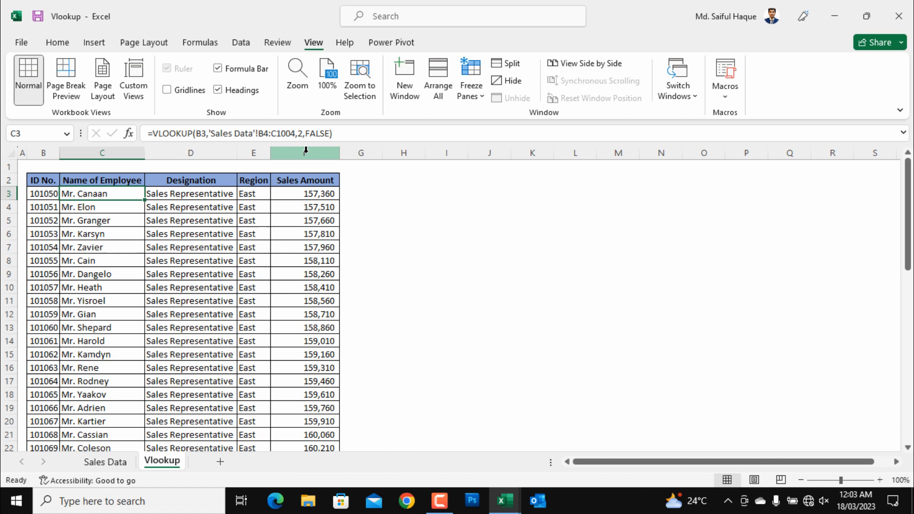
{"action": "key", "text": "alt+Tab"}
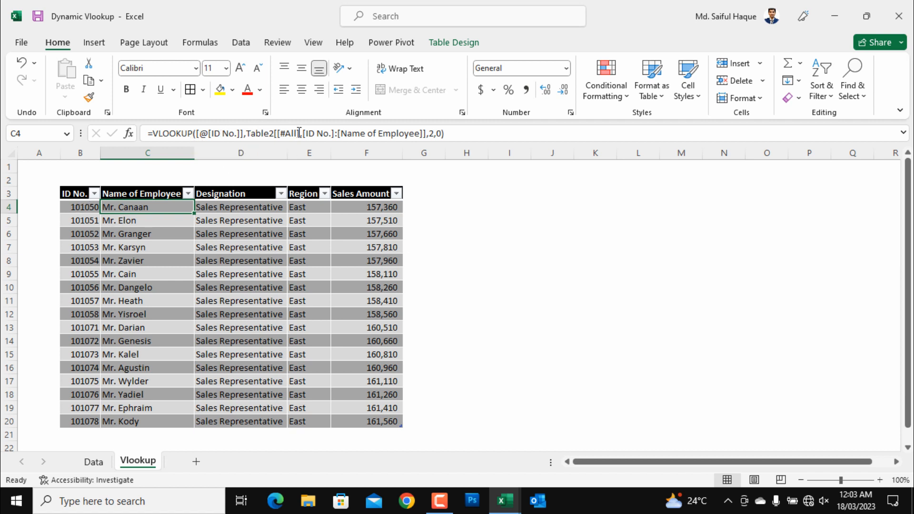
{"action": "left_click", "coordinate": [94, 462]}
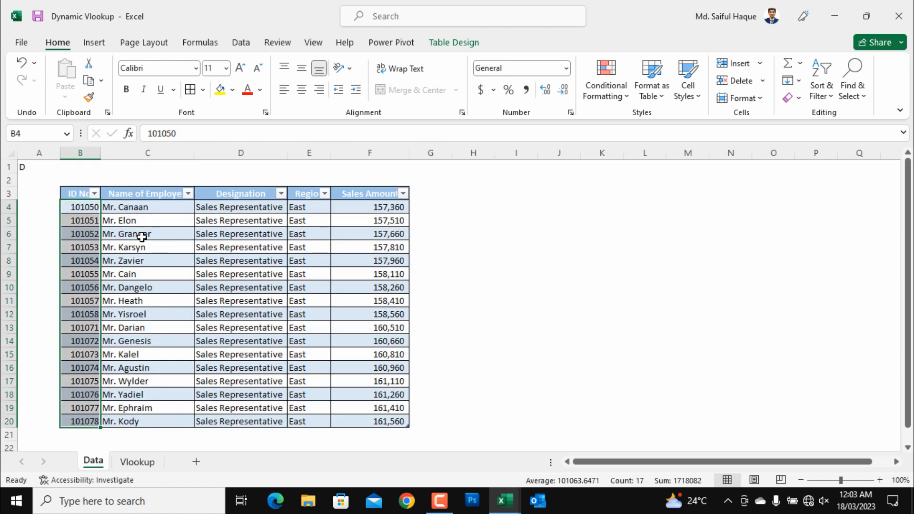
{"action": "left_click", "coordinate": [140, 462]}
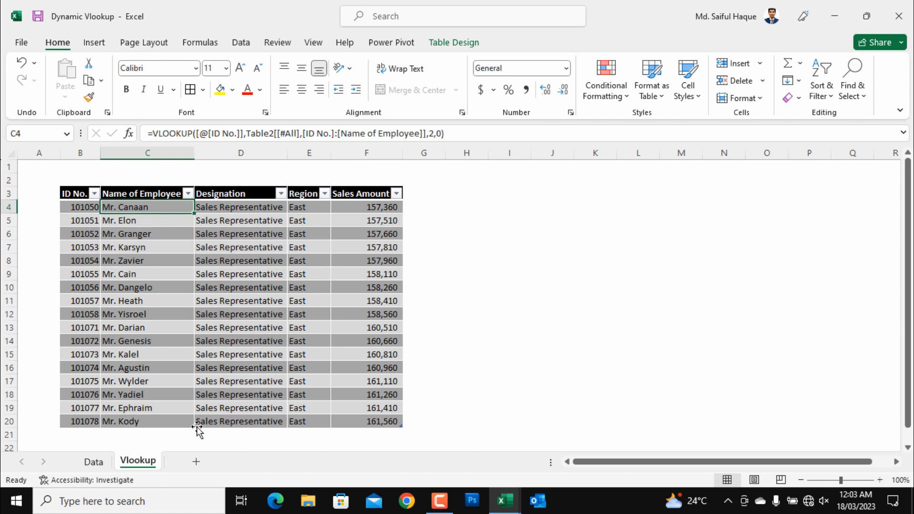
{"action": "left_click", "coordinate": [94, 461]}
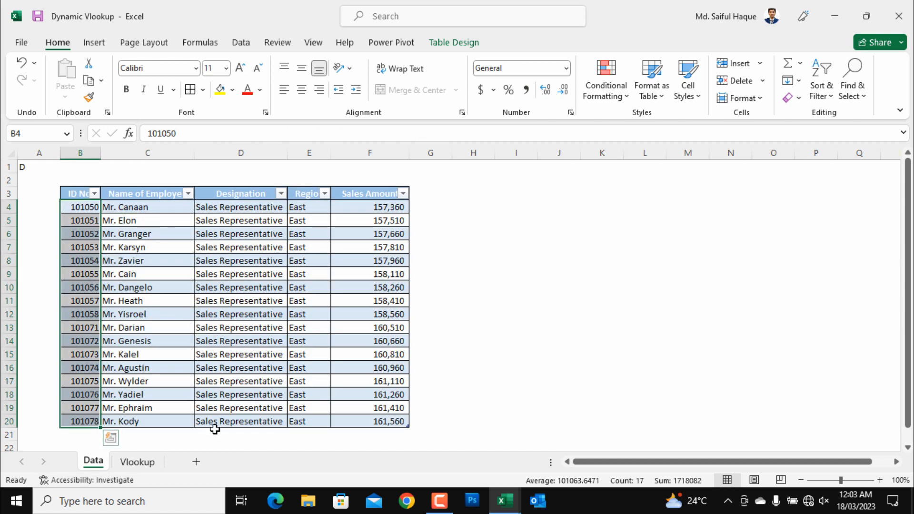
{"action": "left_click", "coordinate": [142, 462]}
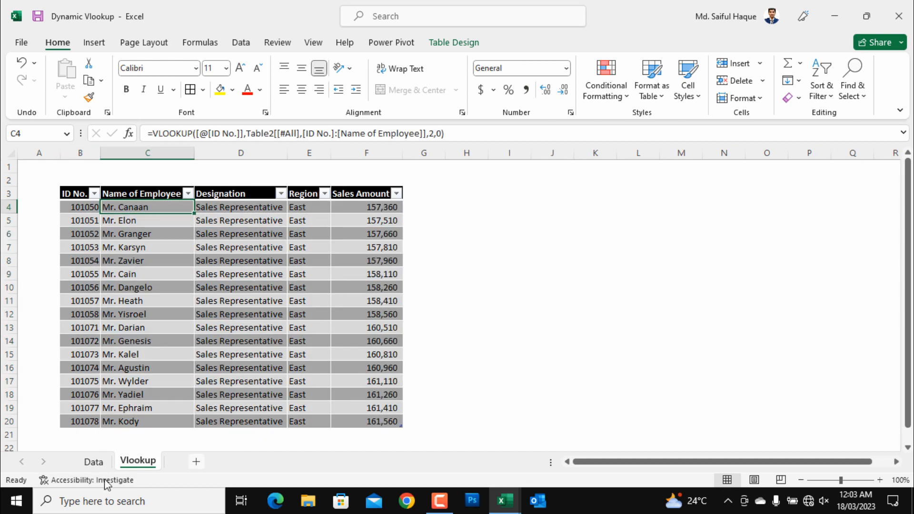
{"action": "left_click", "coordinate": [94, 461]}
Switch to the Vlookup workbook and copy the employee records in B3:F52 of its Vlookup sheet for the Dynamic Vlookup workbook.
{"action": "key", "text": "alt+Tab"}
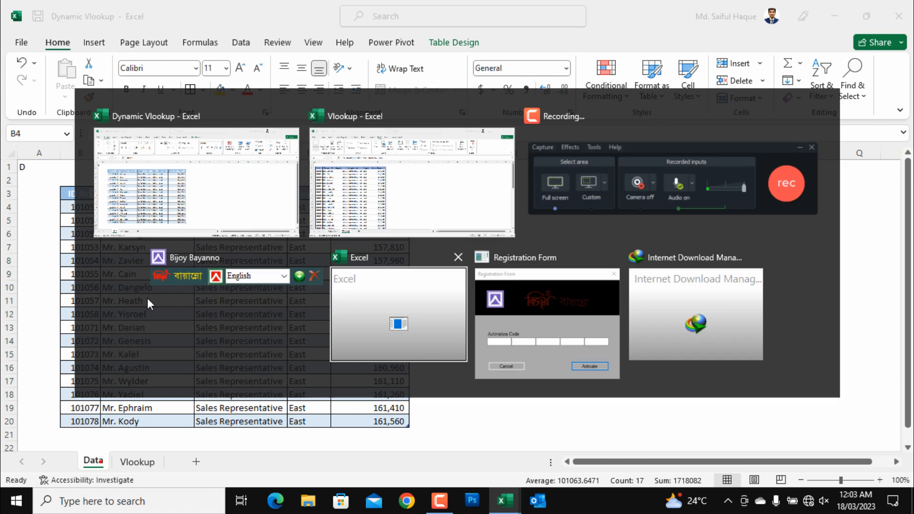
{"action": "left_click", "coordinate": [52, 193]}
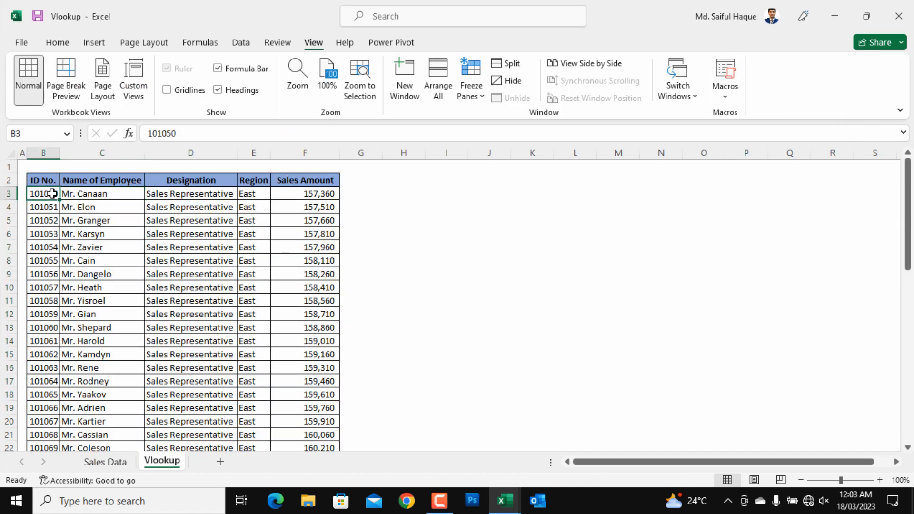
{"action": "left_click", "coordinate": [319, 195], "text": "shift"}
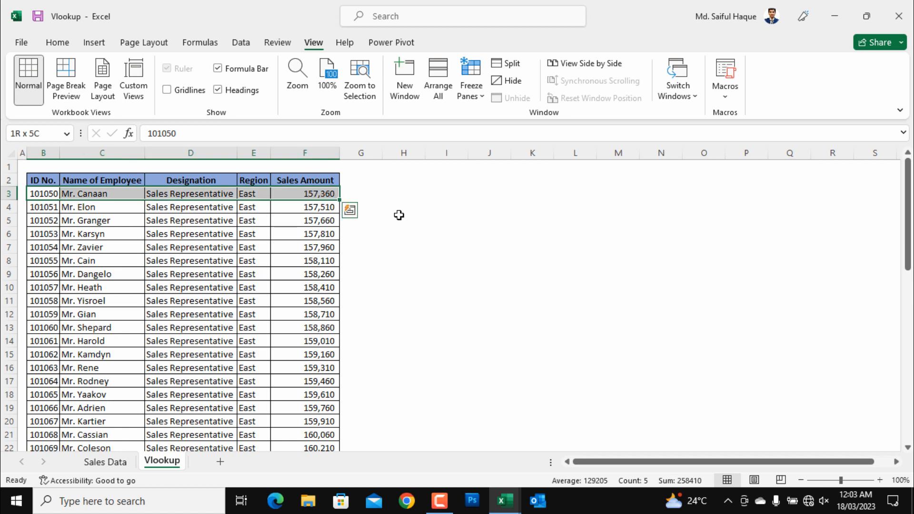
{"action": "key", "text": "ctrl+shift+Down"}
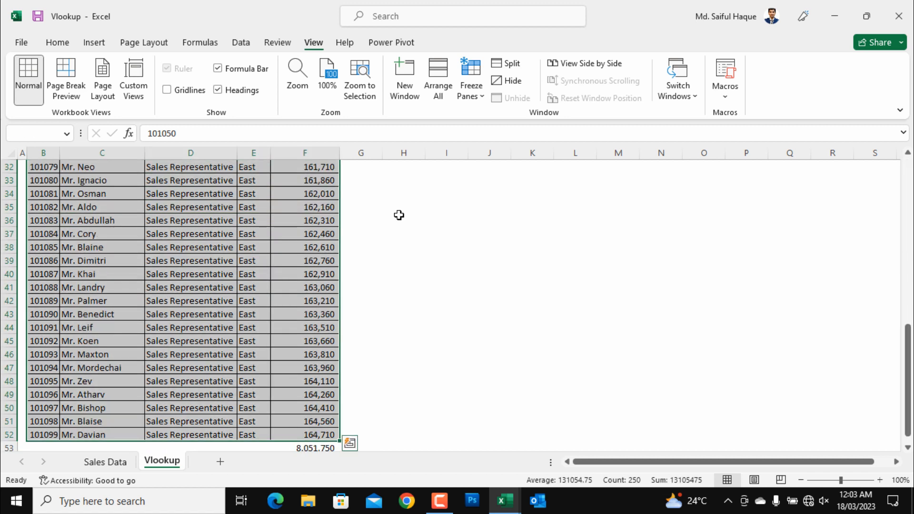
{"action": "key", "text": "ctrl+c"}
{"action": "key", "text": "alt+Tab"}
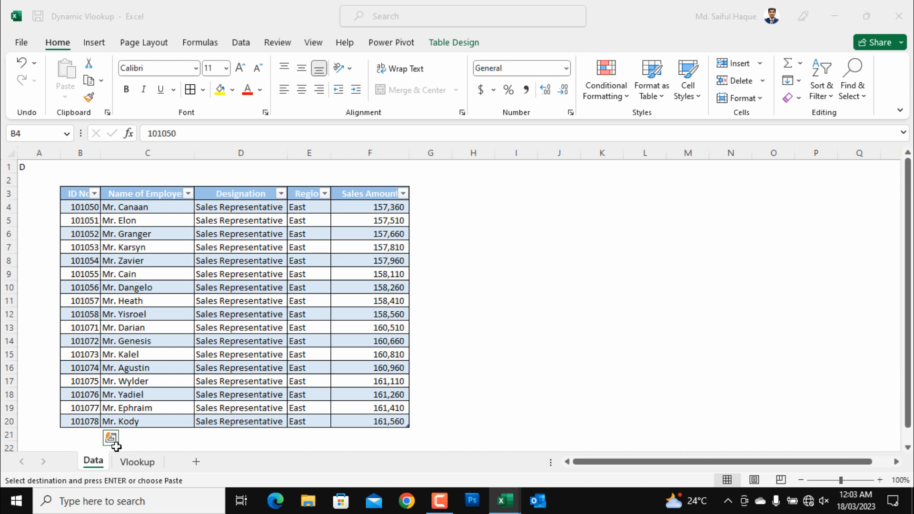
Paste the copied employee records as values from B4 of the Data sheet and check the extended table down to row 53.
{"action": "left_click", "coordinate": [362, 261]}
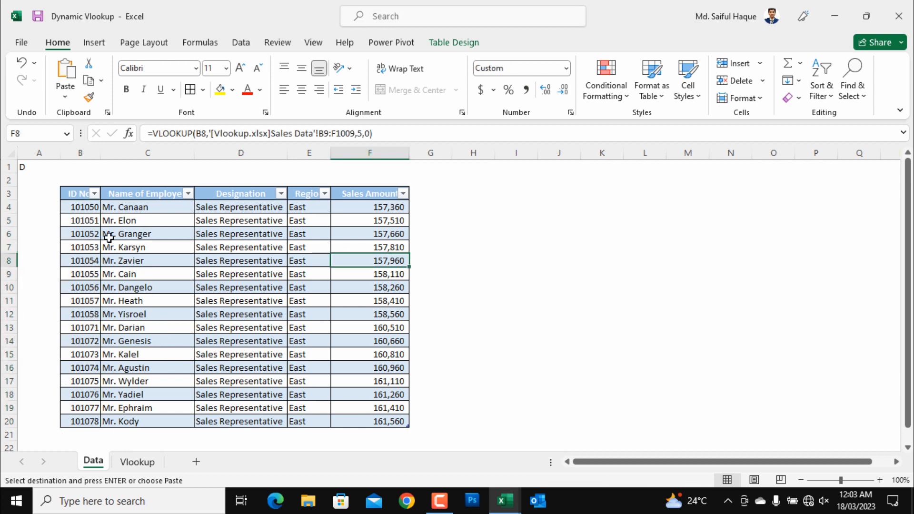
{"action": "left_click", "coordinate": [84, 207]}
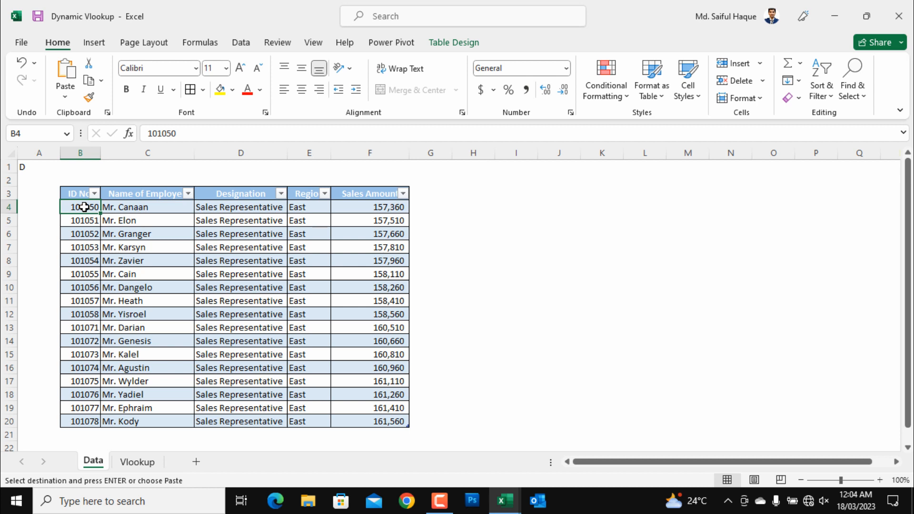
{"action": "right_click", "coordinate": [84, 207]}
{"action": "left_click", "coordinate": [138, 157]}
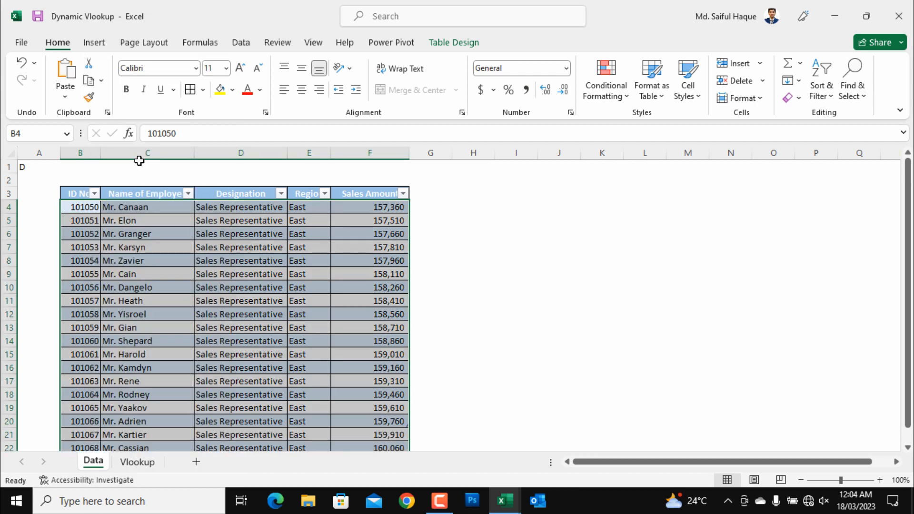
{"action": "left_click_drag", "start_coordinate": [906, 184], "coordinate": [861, 388]}
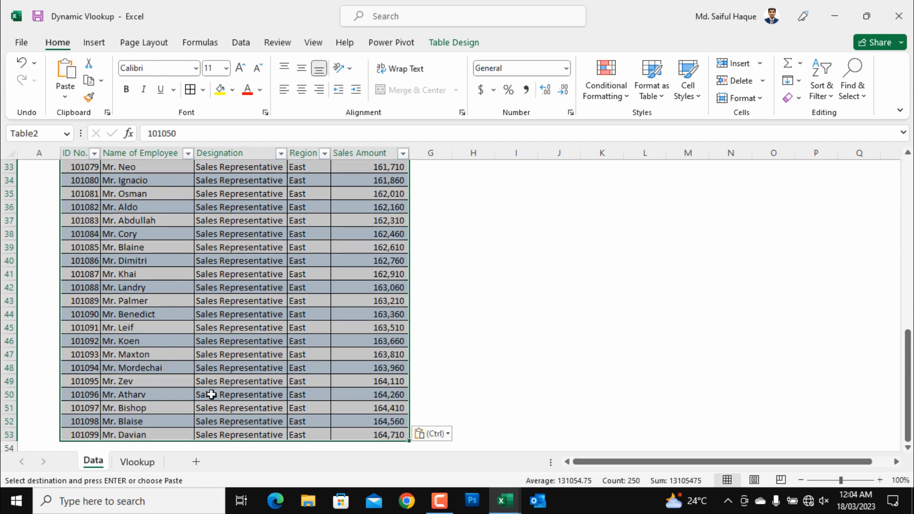
{"action": "left_click", "coordinate": [378, 288]}
{"action": "left_click", "coordinate": [303, 352]}
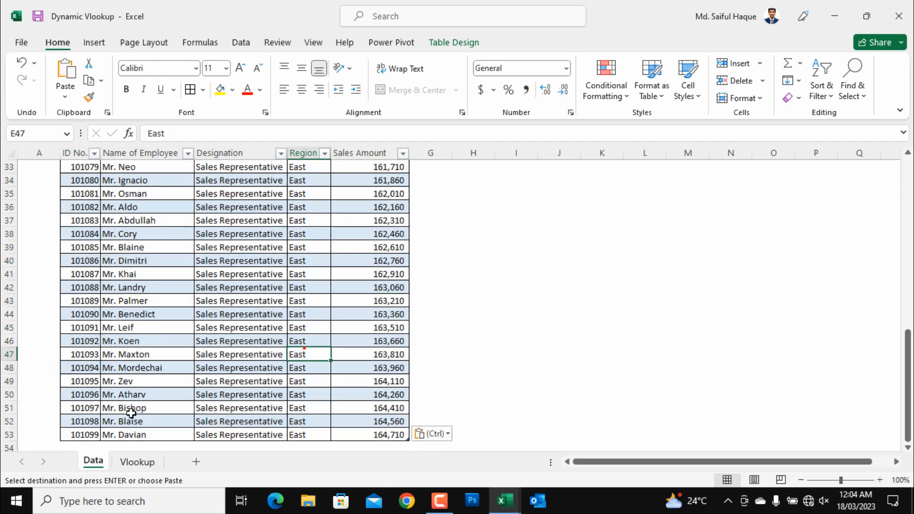
{"action": "scroll", "coordinate": [573, 257], "scroll_direction": "up", "scroll_amount": 4}
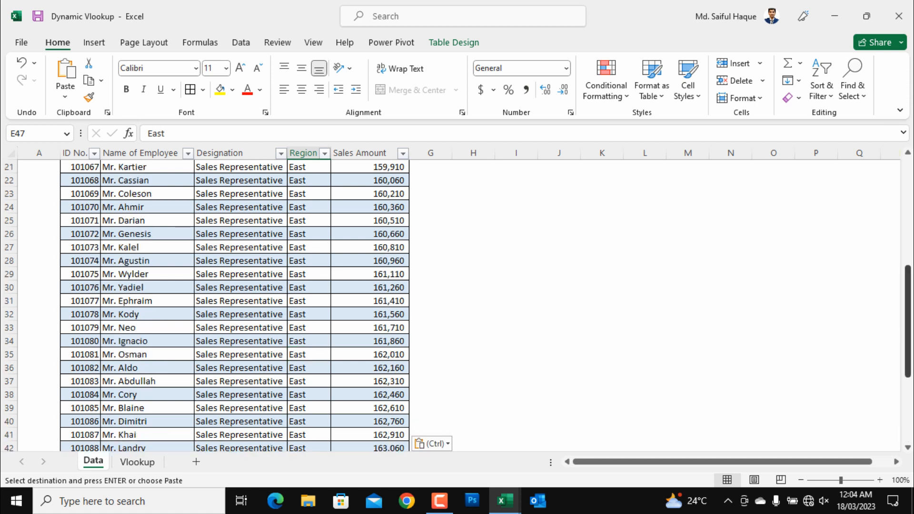
{"action": "left_click_drag", "start_coordinate": [909, 297], "coordinate": [877, 149]}
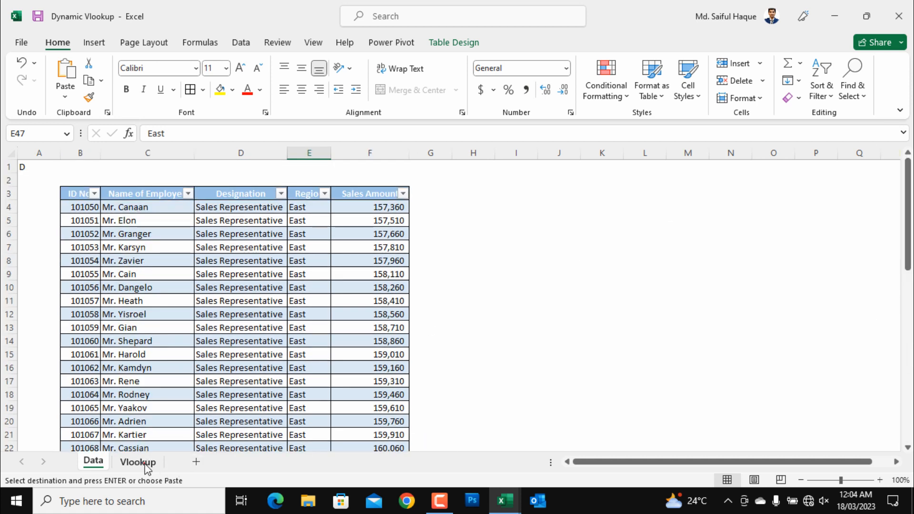
Copy the ID numbers in B4:B53 of the Data sheet, paste them as values from B4 of the Vlookup sheet, and check the retrieved rows.
{"action": "left_click", "coordinate": [146, 466]}
{"action": "left_click", "coordinate": [93, 461]}
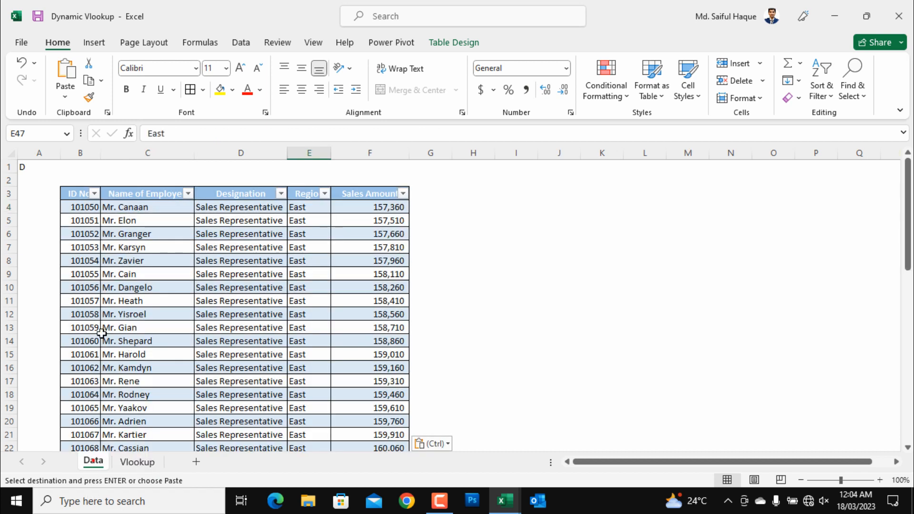
{"action": "left_click", "coordinate": [91, 206]}
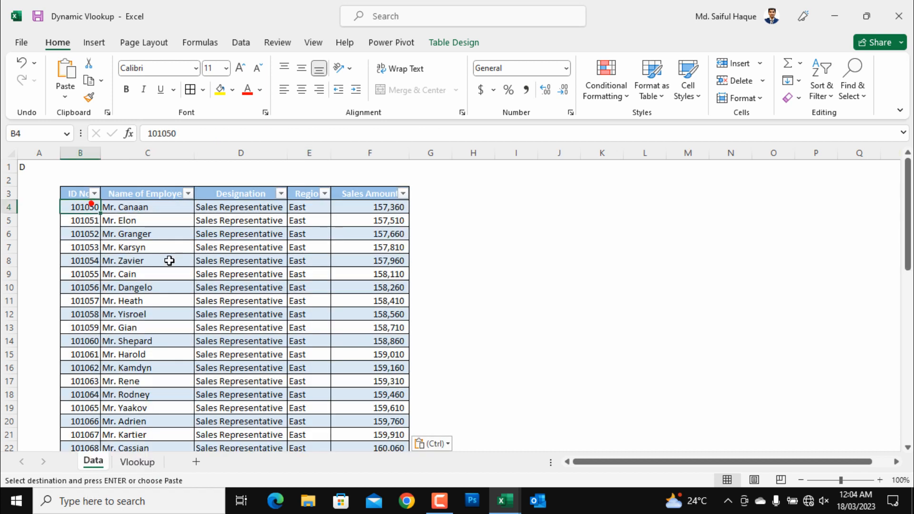
{"action": "key", "text": "ctrl+shift+Down"}
{"action": "key", "text": "ctrl+c"}
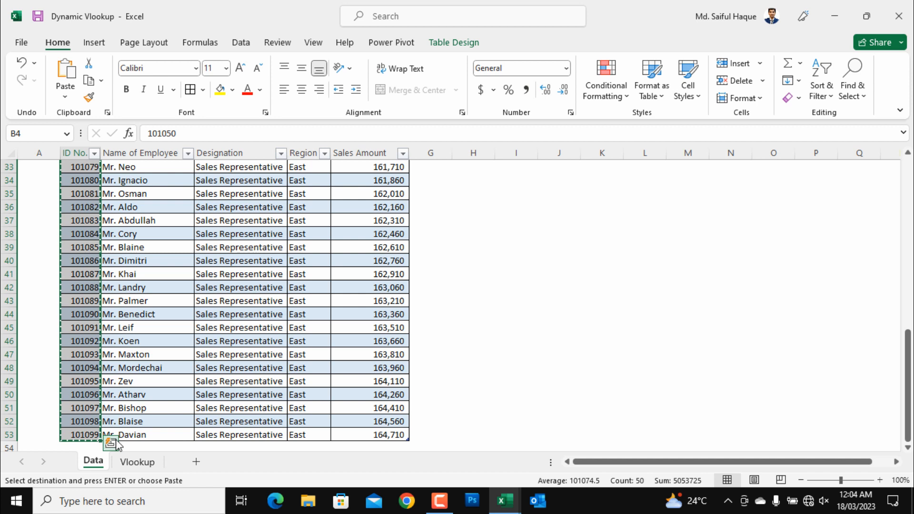
{"action": "left_click", "coordinate": [136, 462]}
{"action": "right_click", "coordinate": [82, 207]}
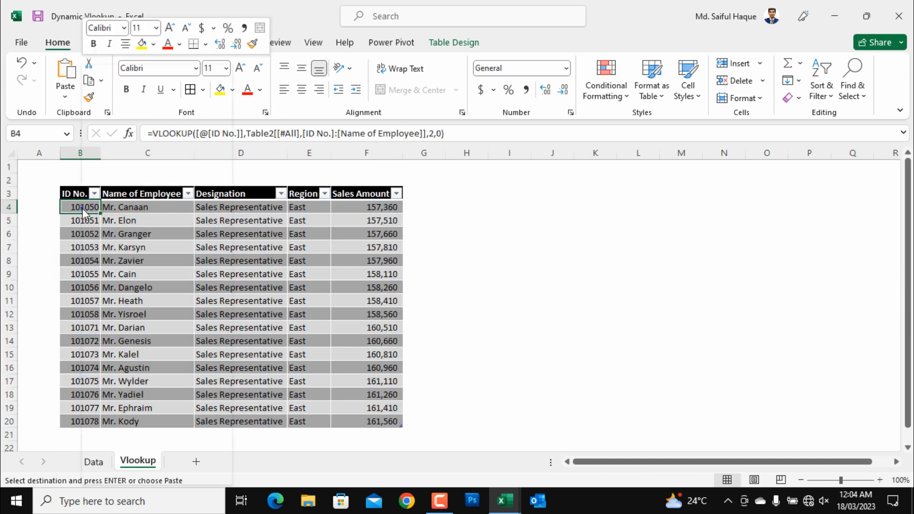
{"action": "left_click", "coordinate": [134, 157]}
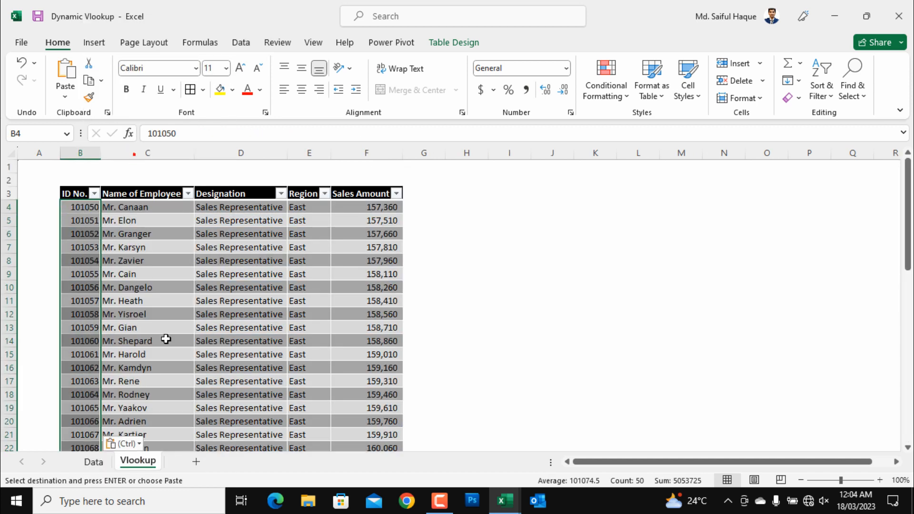
{"action": "scroll", "coordinate": [304, 312], "scroll_direction": "down", "scroll_amount": 13}
{"action": "scroll", "coordinate": [234, 314], "scroll_direction": "down", "scroll_amount": 2}
{"action": "scroll", "coordinate": [194, 323], "scroll_direction": "up", "scroll_amount": 3}
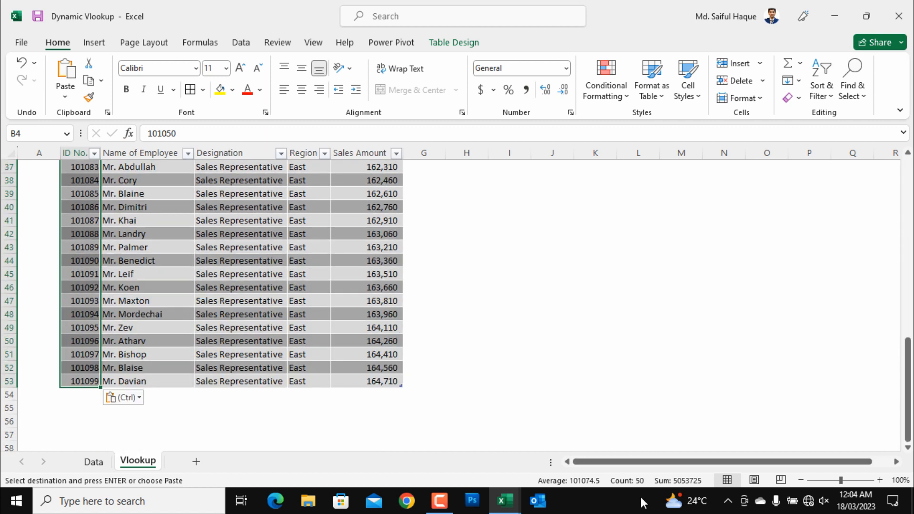
{"action": "left_click", "coordinate": [234, 324]}
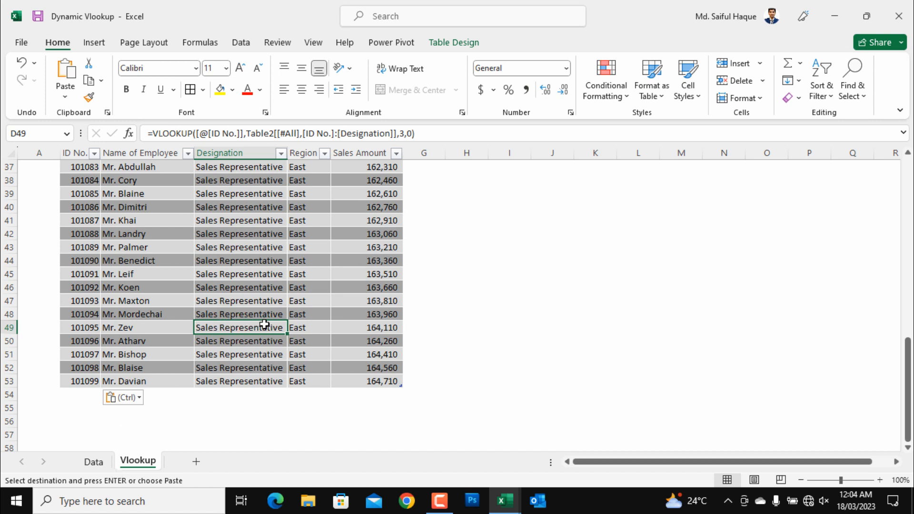
Copy the ID number in B51 of the Vlookup sheet and find all its matches on the Data sheet.
{"action": "left_click", "coordinate": [388, 354]}
{"action": "left_click", "coordinate": [389, 288]}
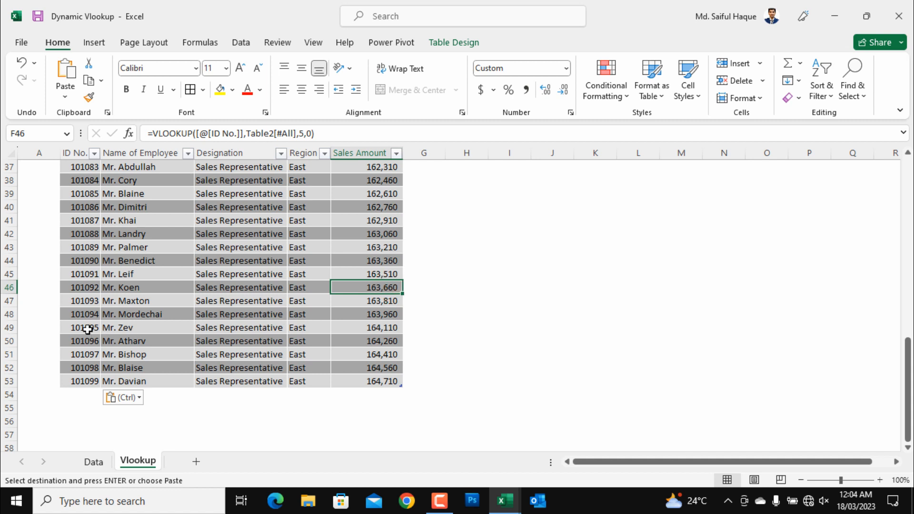
{"action": "left_click", "coordinate": [76, 357]}
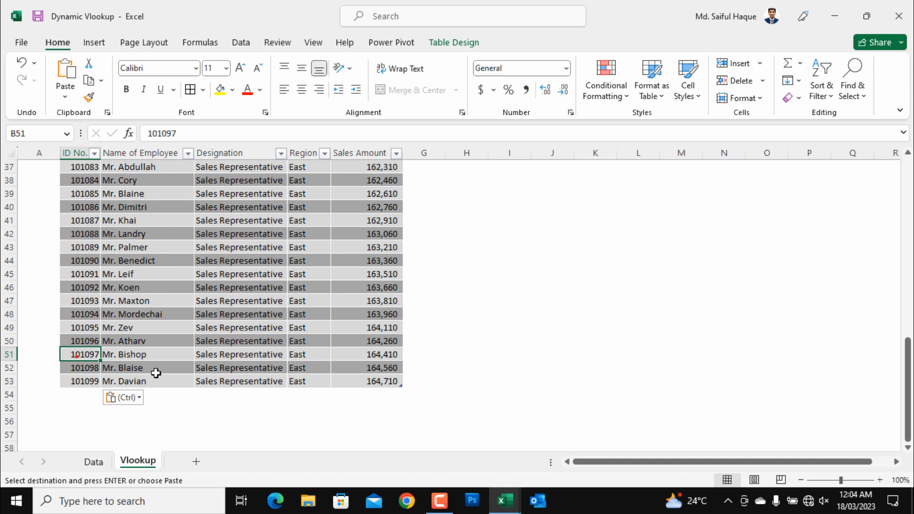
{"action": "key", "text": "ctrl+c"}
{"action": "left_click", "coordinate": [93, 461]}
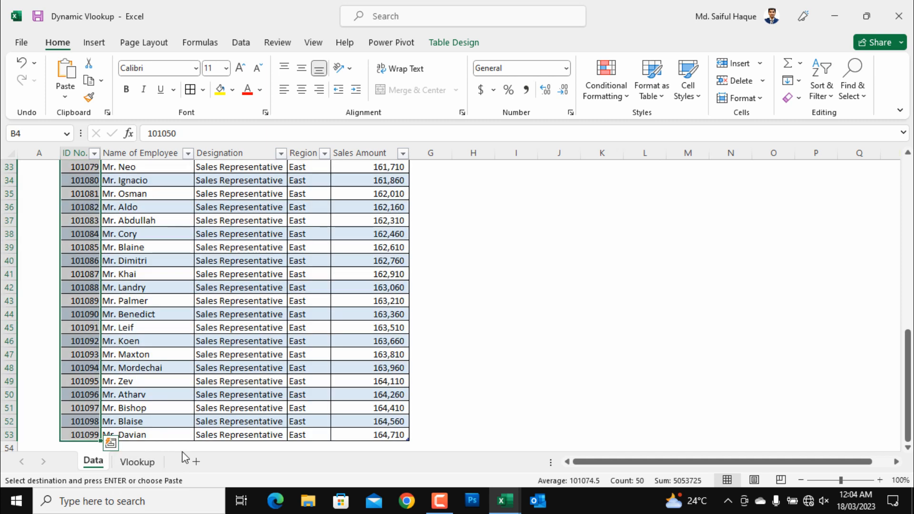
{"action": "left_click", "coordinate": [481, 328]}
{"action": "key", "text": "ctrl+f"}
{"action": "key", "text": "ctrl+v"}
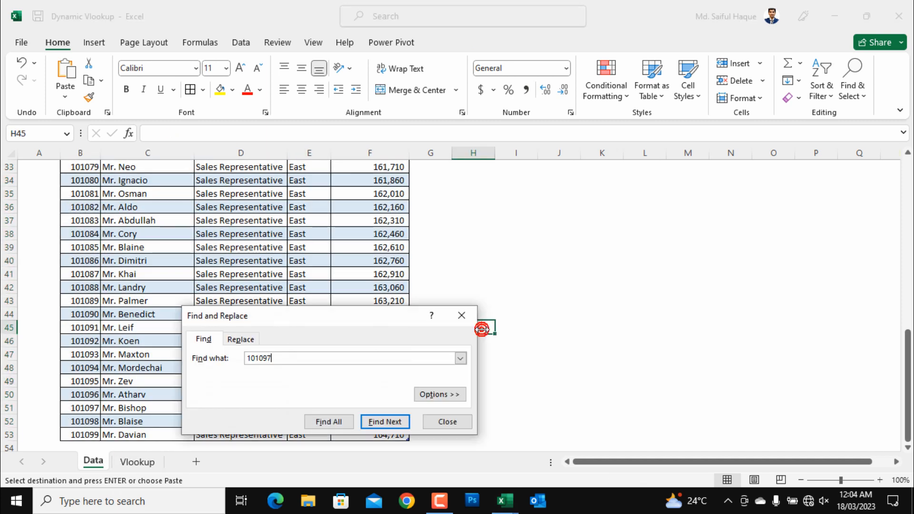
{"action": "key", "text": "Return"}
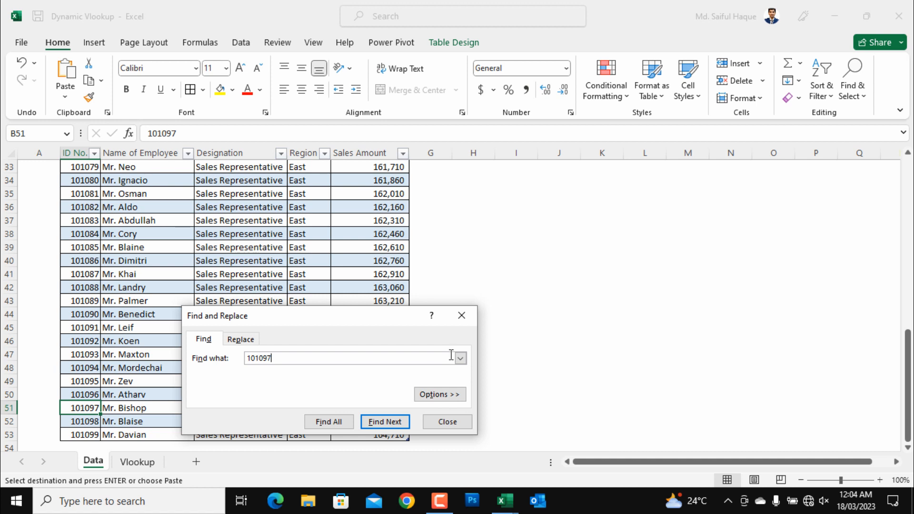
{"action": "left_click", "coordinate": [350, 421]}
{"action": "left_click_drag", "start_coordinate": [419, 316], "coordinate": [785, 292]}
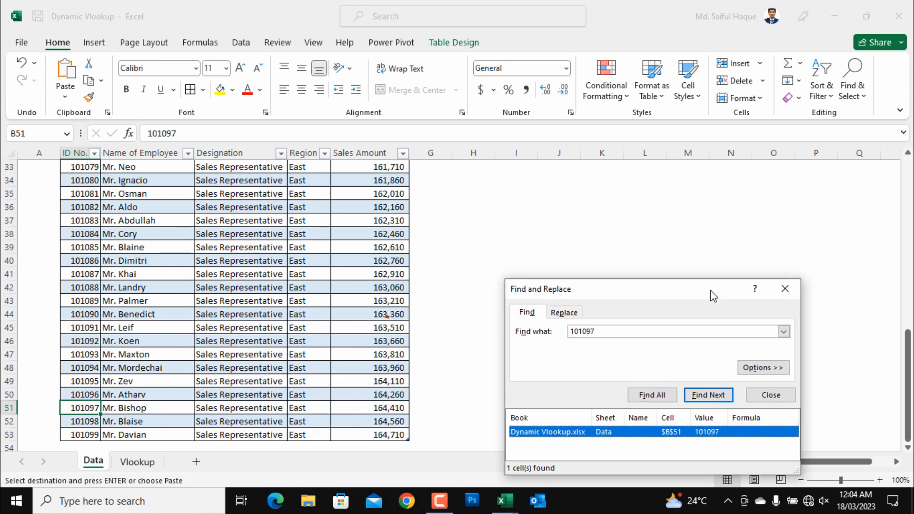
{"action": "left_click", "coordinate": [785, 298]}
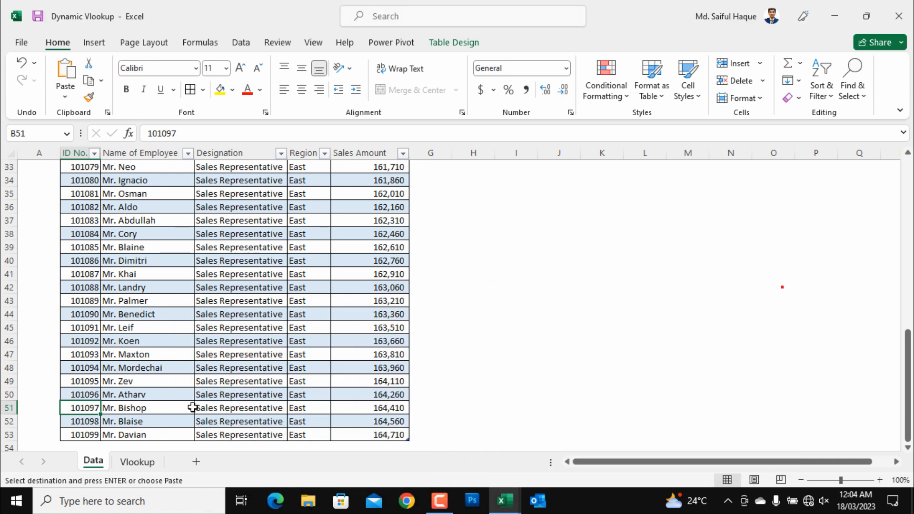
Compare the employee record in row 51 of the Data sheet with the retrieved details in row 51 of the Vlookup sheet.
{"action": "key", "text": "Right"}
{"action": "key", "text": "Right"}
{"action": "key", "text": "Right"}
{"action": "key", "text": "Right"}
{"action": "key", "text": "Right"}
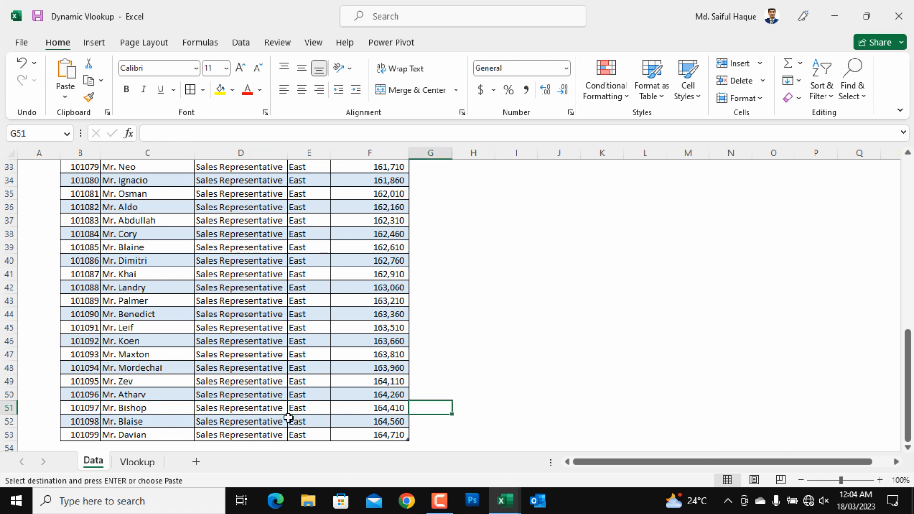
{"action": "key", "text": "Left"}
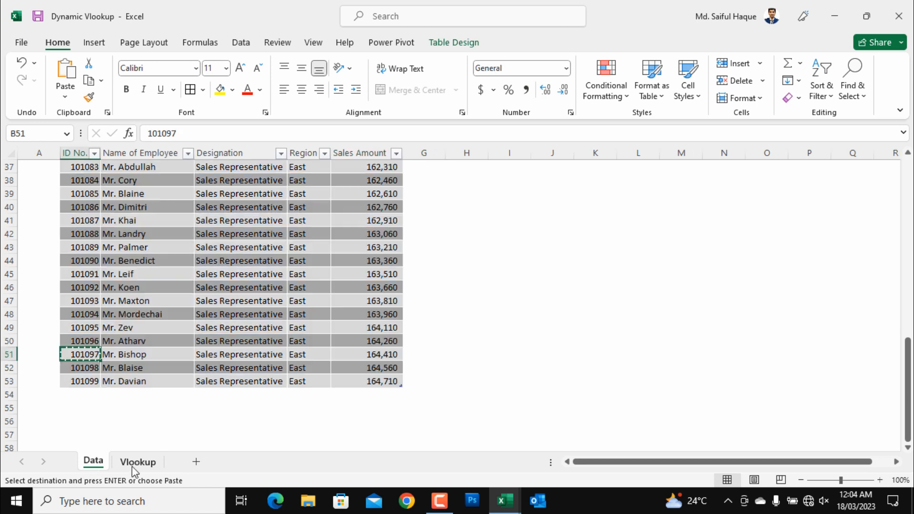
{"action": "left_click", "coordinate": [136, 463]}
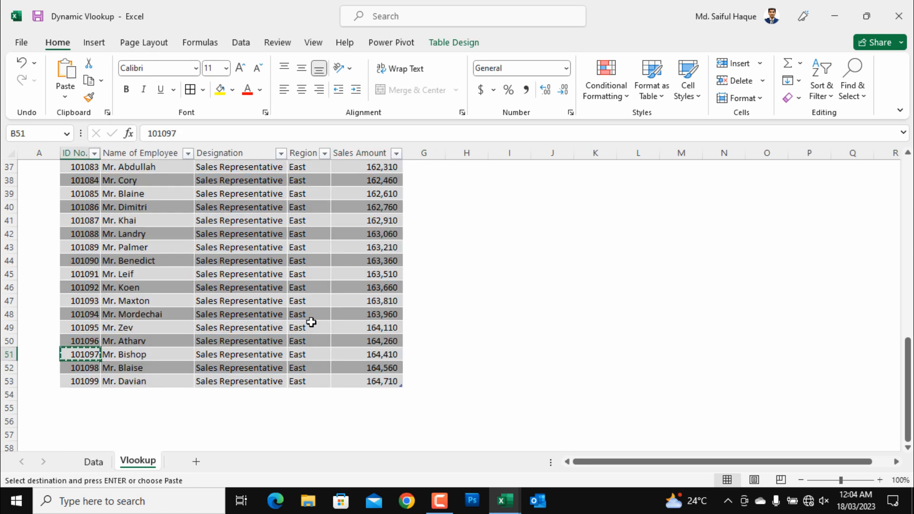
{"action": "left_click", "coordinate": [360, 353]}
Review the retrieved rows of the Vlookup sheet table against the source records on the Data sheet.
{"action": "scroll", "coordinate": [439, 355], "scroll_direction": "up", "scroll_amount": 8}
{"action": "scroll", "coordinate": [438, 355], "scroll_direction": "up", "scroll_amount": 4}
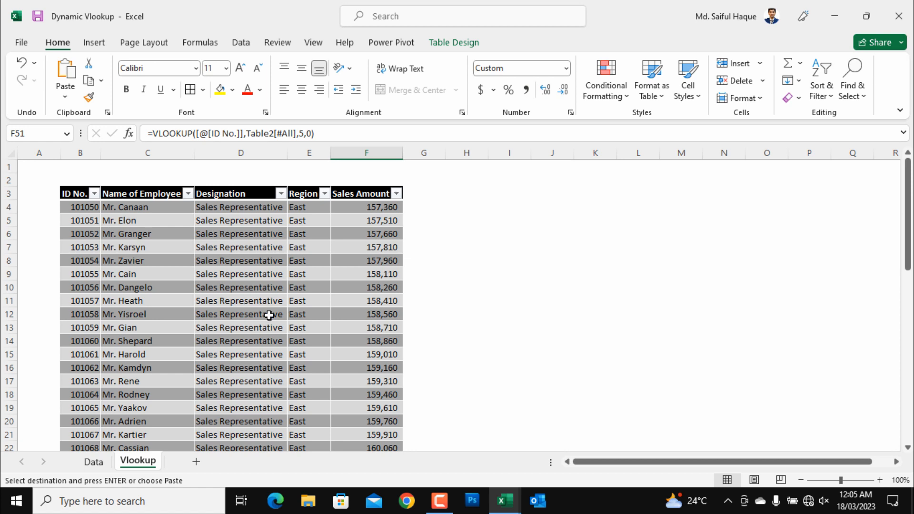
{"action": "key", "text": "ctrl+Page_Up"}
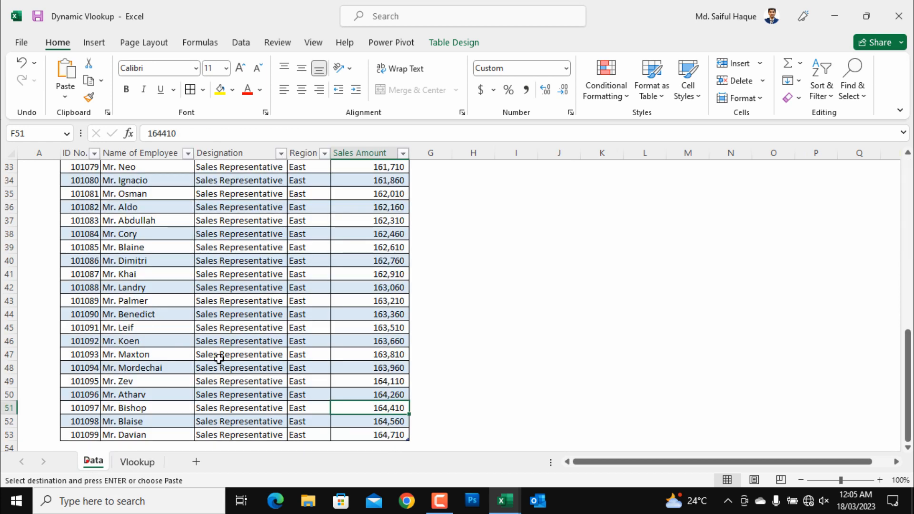
{"action": "left_click", "coordinate": [139, 460]}
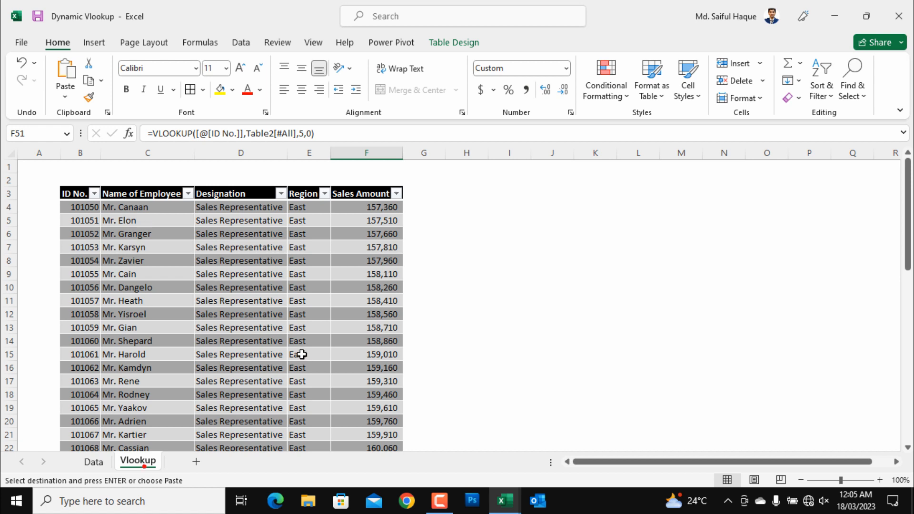
{"action": "scroll", "coordinate": [271, 353], "scroll_direction": "down", "scroll_amount": 3}
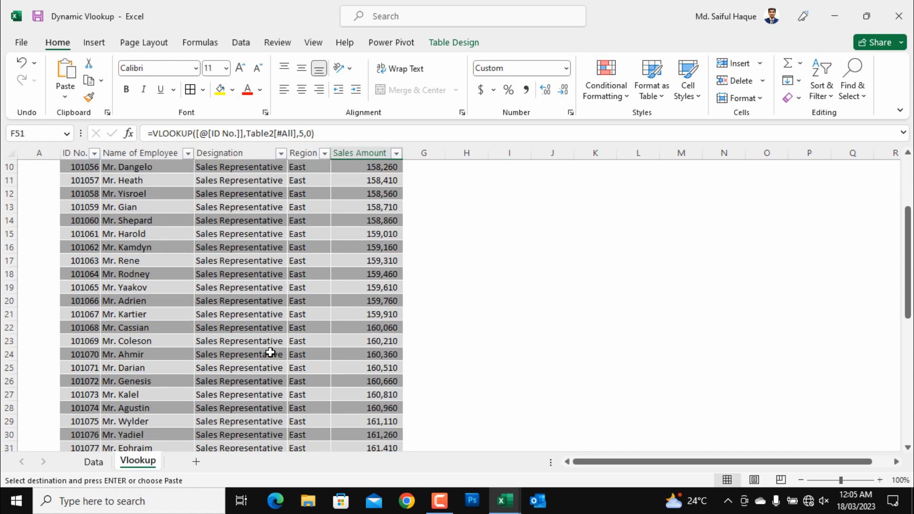
{"action": "scroll", "coordinate": [271, 353], "scroll_direction": "down", "scroll_amount": 2}
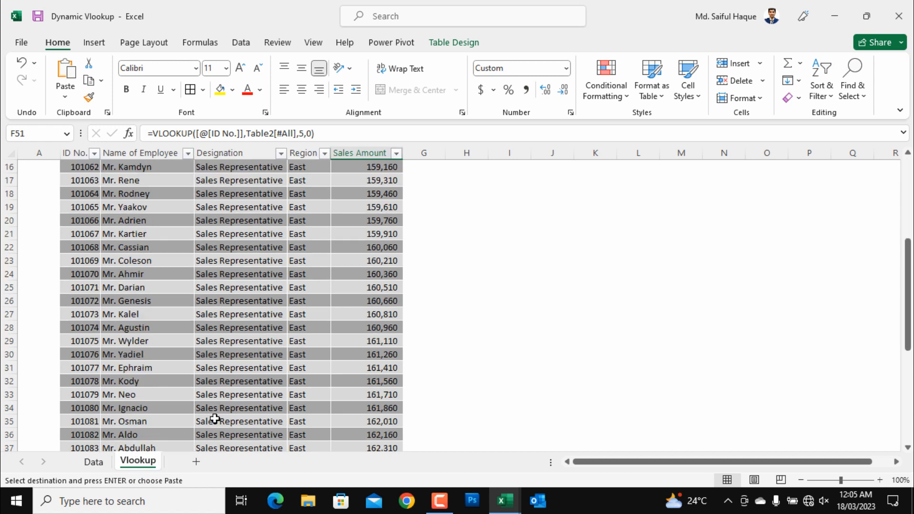
{"action": "left_click", "coordinate": [100, 462]}
{"action": "left_click", "coordinate": [261, 329]}
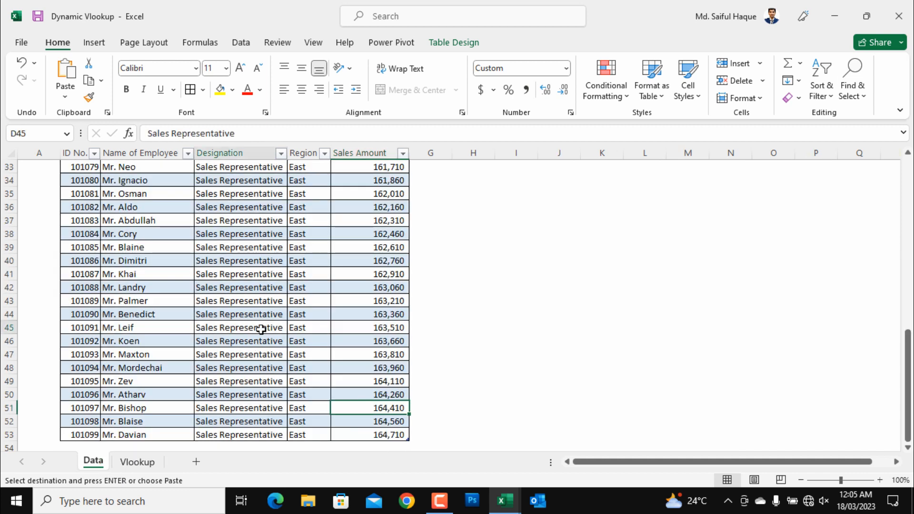
{"action": "left_click", "coordinate": [325, 280]}
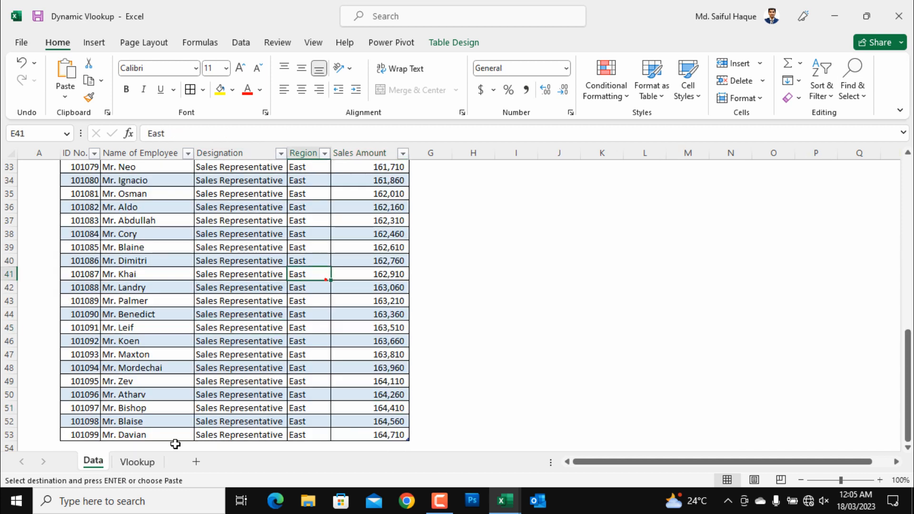
{"action": "left_click", "coordinate": [137, 461]}
{"action": "scroll", "coordinate": [264, 277], "scroll_direction": "up", "scroll_amount": 4}
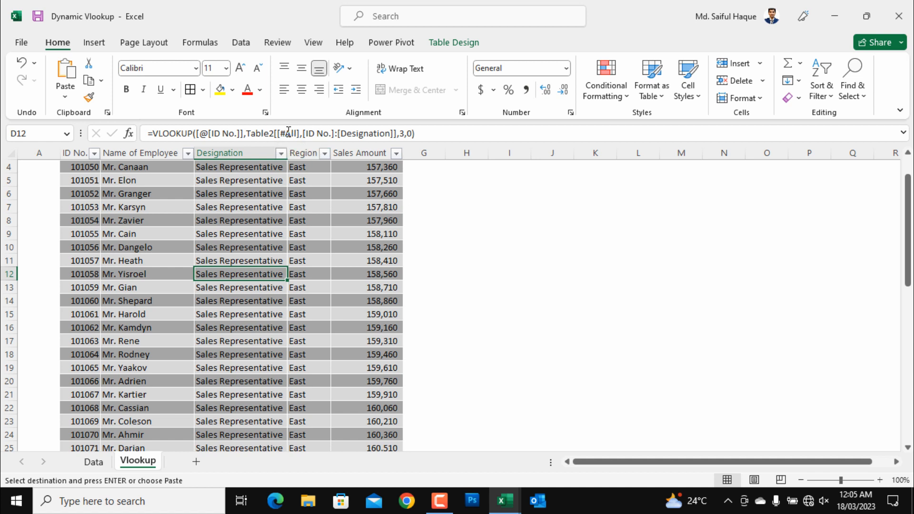
Check the extent of the Data sheet table and inspect the Table2 reference in the designation formula in D12 of the Vlookup sheet.
{"action": "left_click", "coordinate": [97, 462]}
{"action": "scroll", "coordinate": [235, 337], "scroll_direction": "down", "scroll_amount": 5}
{"action": "scroll", "coordinate": [235, 336], "scroll_direction": "up", "scroll_amount": 3}
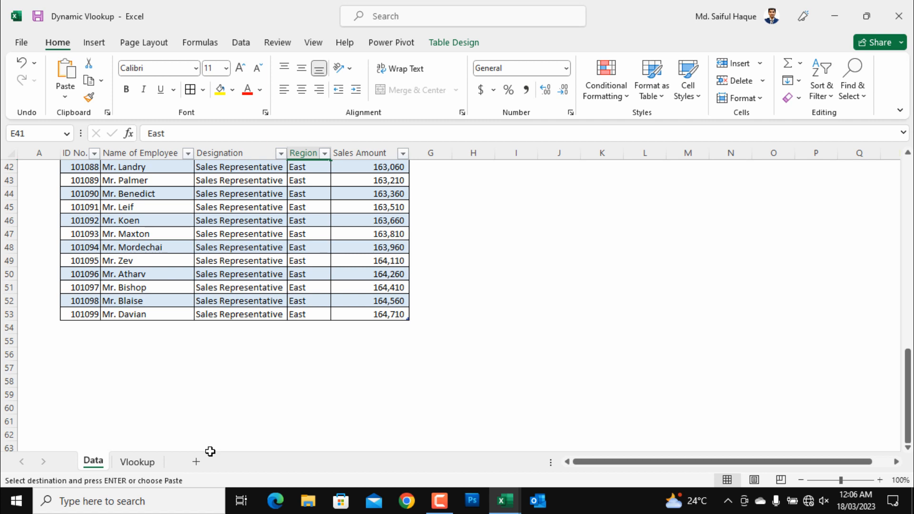
{"action": "left_click", "coordinate": [145, 461]}
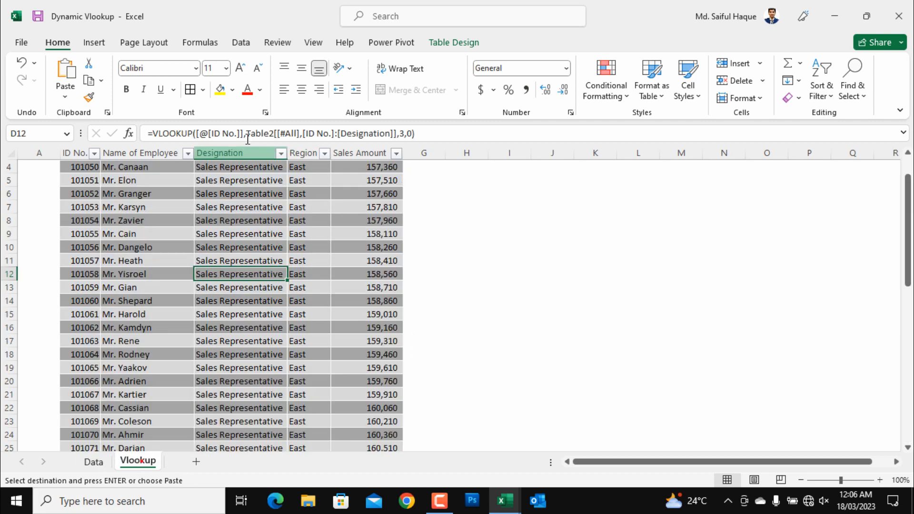
{"action": "left_click", "coordinate": [279, 131]}
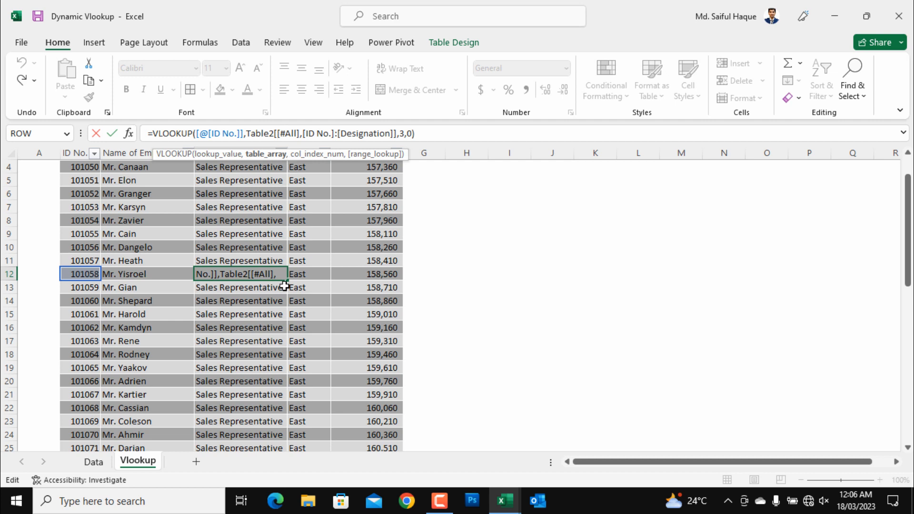
{"action": "scroll", "coordinate": [893, 290], "scroll_direction": "up", "scroll_amount": 1}
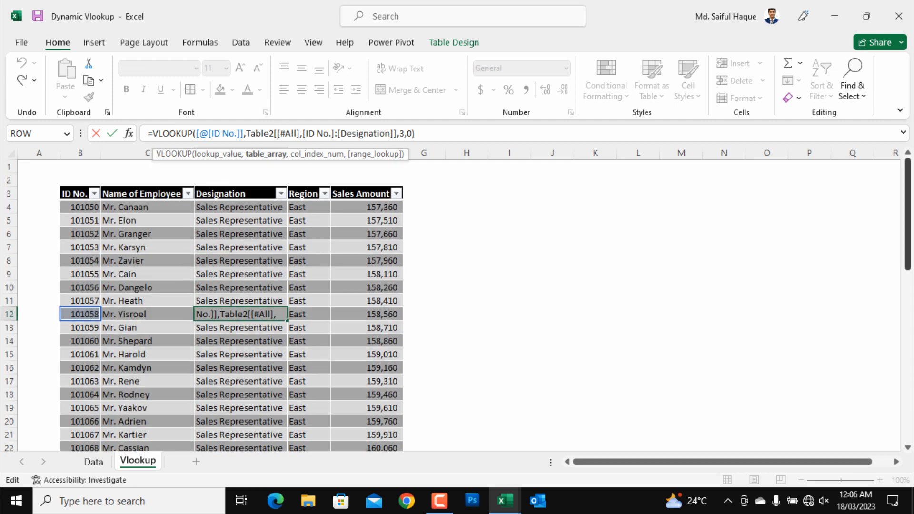
{"action": "left_click", "coordinate": [632, 273]}
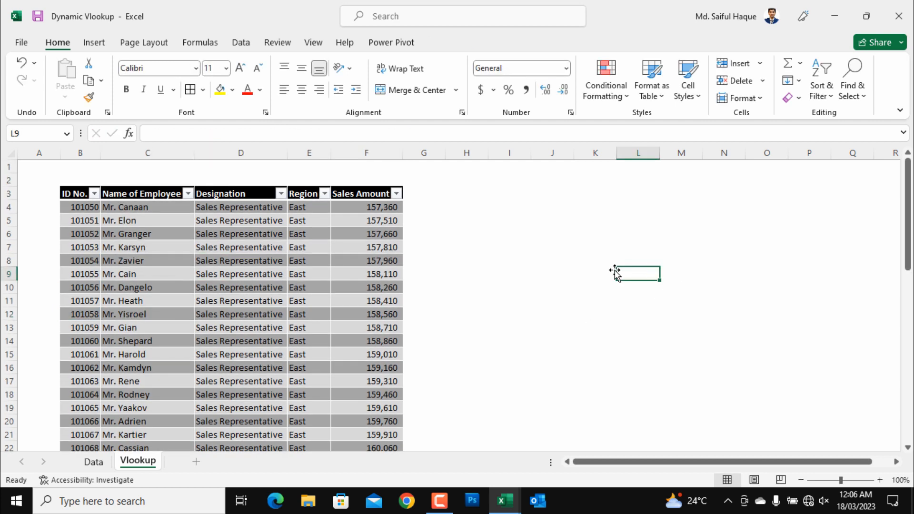